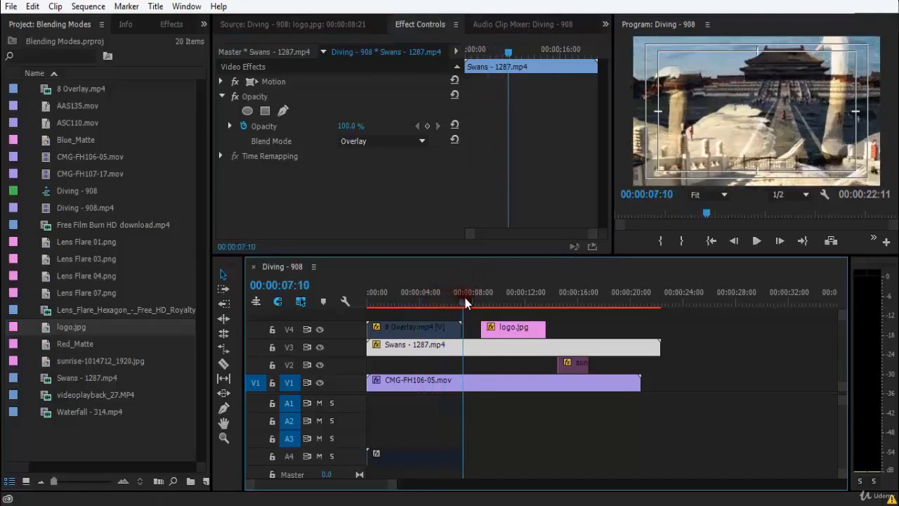
Step: Add logo.jpg to track V4 starting at about 00:00:14:16, above the sunrise clip, and disable the Swans clip on V3
{"action": "left_click", "coordinate": [515, 330]}
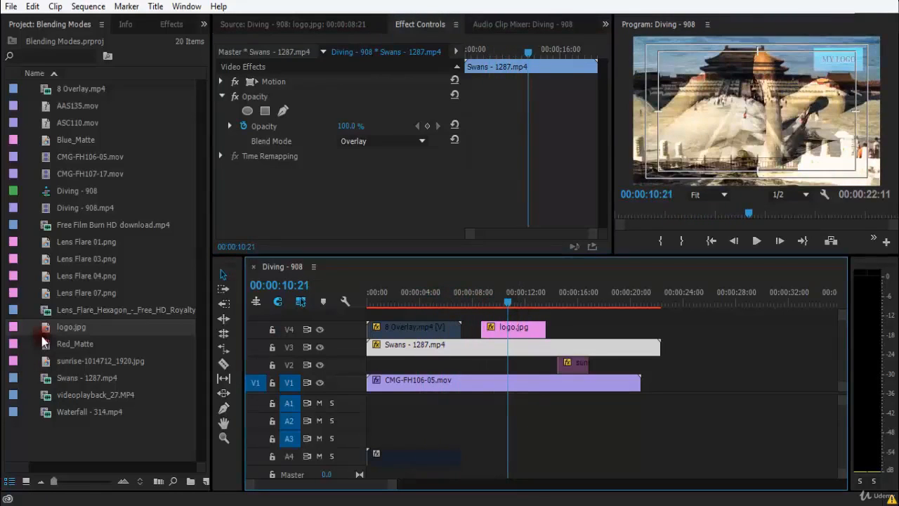
{"action": "left_click_drag", "start_coordinate": [43, 328], "coordinate": [567, 335]}
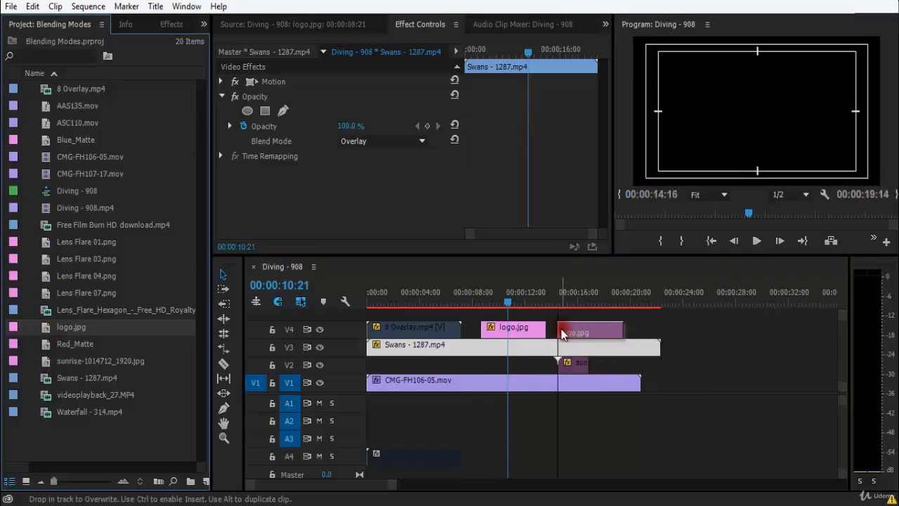
{"action": "right_click", "coordinate": [571, 333]}
{"action": "left_click", "coordinate": [604, 188]}
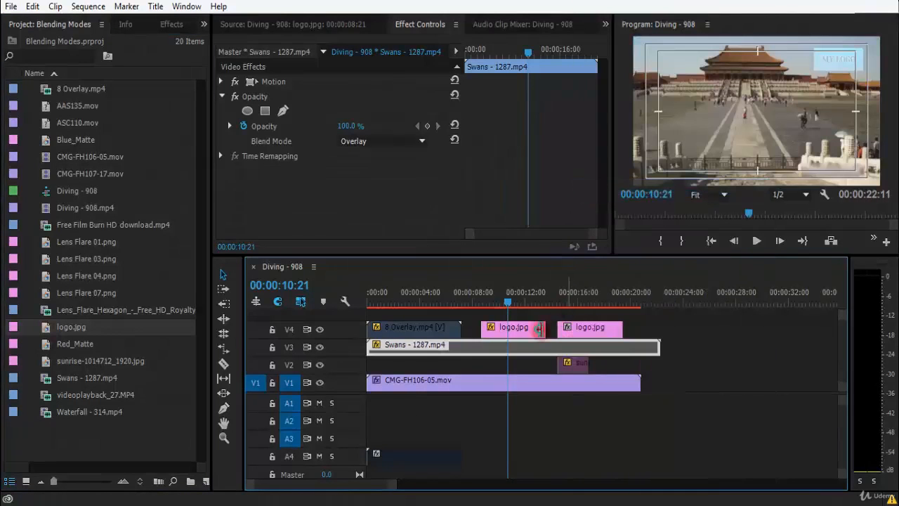
Step: Set the blend mode of the second logo.jpg clip on V4 to Overlay
{"action": "left_click_drag", "start_coordinate": [509, 287], "coordinate": [567, 299]}
{"action": "left_click", "coordinate": [578, 327]}
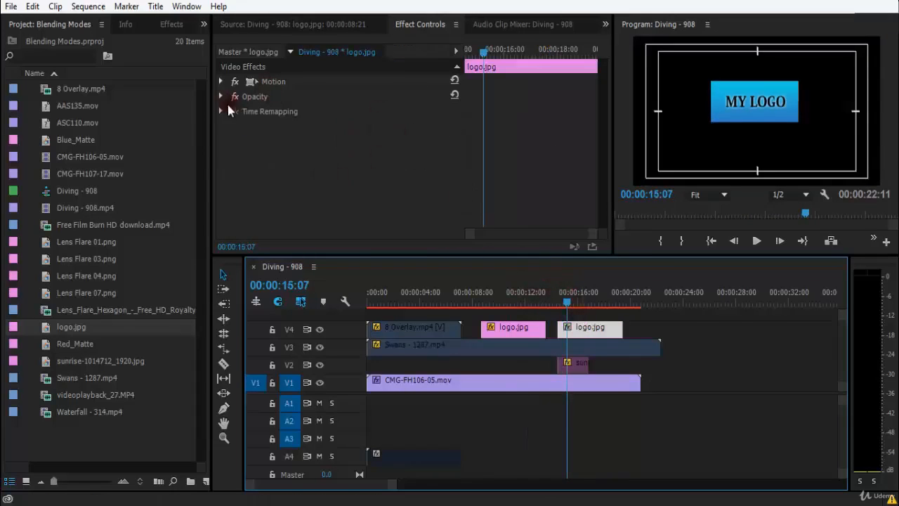
{"action": "left_click", "coordinate": [221, 97]}
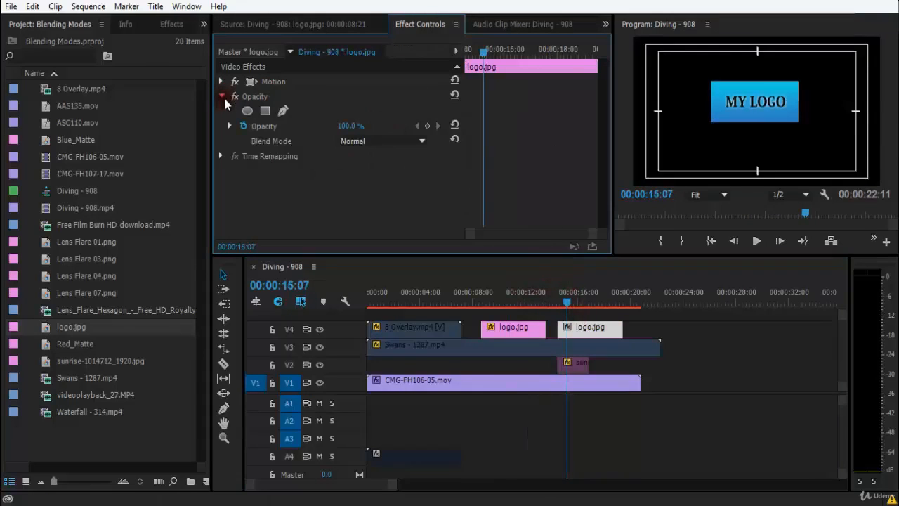
{"action": "left_click", "coordinate": [376, 141]}
{"action": "left_click", "coordinate": [444, 266]}
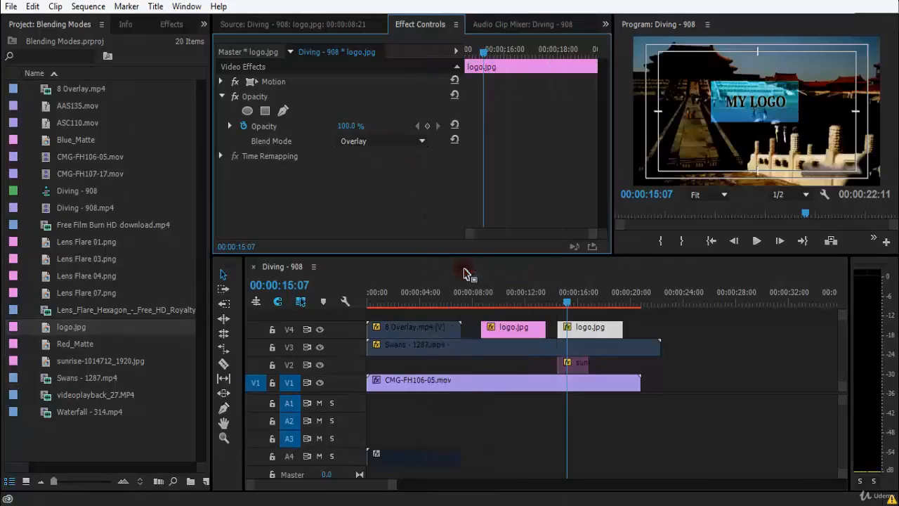
Step: Play and scrub through the second logo.jpg clip to examine how it blends with CMG-FH106-05.mov beneath it
{"action": "mouse_move", "coordinate": [587, 301]}
{"action": "left_mouse_down"}
{"action": "mouse_move", "coordinate": [645, 314]}
{"action": "mouse_move", "coordinate": [580, 298]}
{"action": "mouse_move", "coordinate": [574, 303]}
{"action": "mouse_move", "coordinate": [596, 305]}
{"action": "mouse_move", "coordinate": [569, 305]}
{"action": "mouse_move", "coordinate": [600, 306]}
{"action": "mouse_move", "coordinate": [574, 305]}
{"action": "mouse_move", "coordinate": [589, 306]}
{"action": "left_mouse_up"}
{"action": "key", "text": "space"}
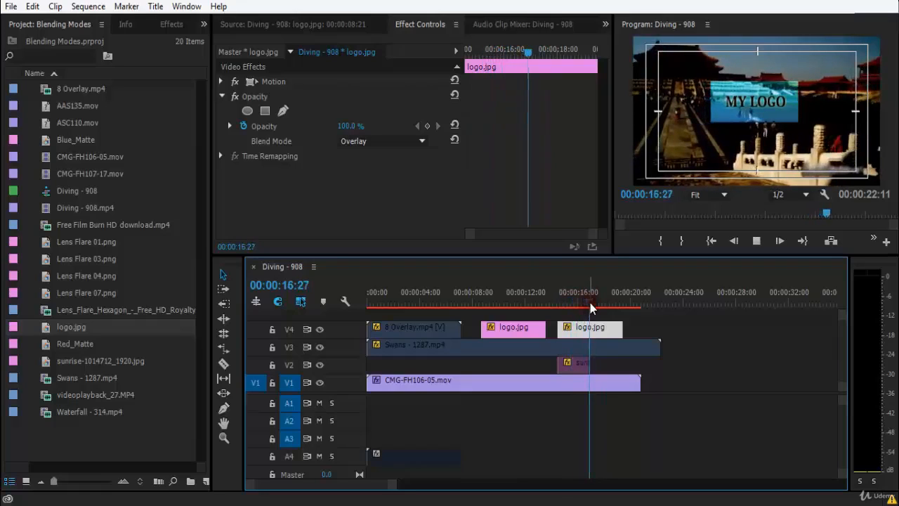
{"action": "key", "text": "space"}
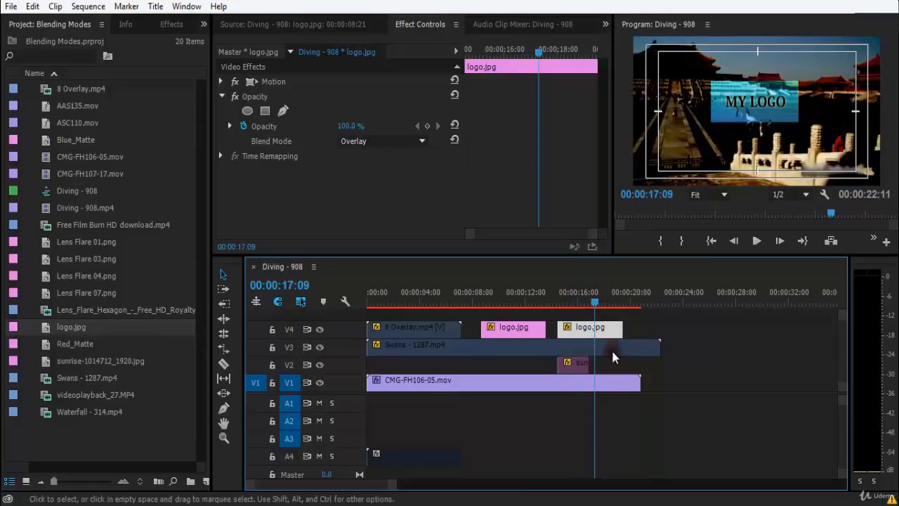
{"action": "left_click", "coordinate": [594, 382]}
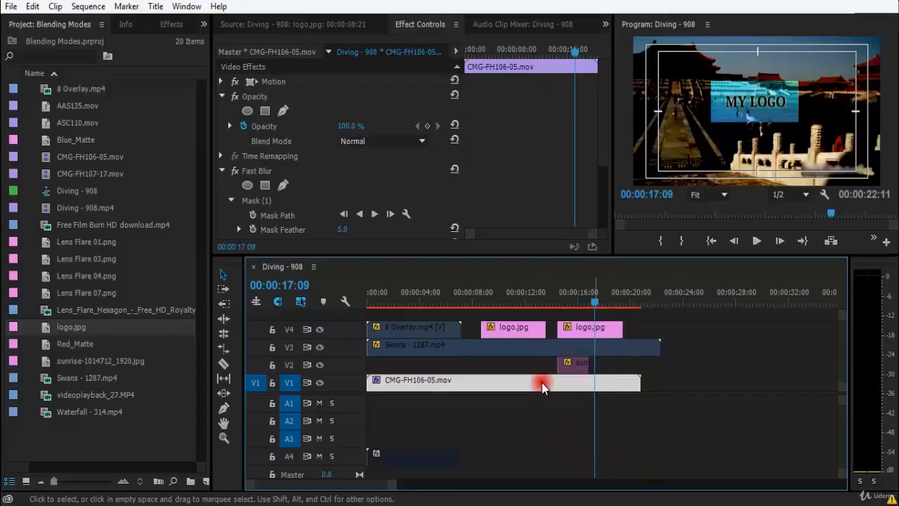
{"action": "left_click", "coordinate": [610, 385]}
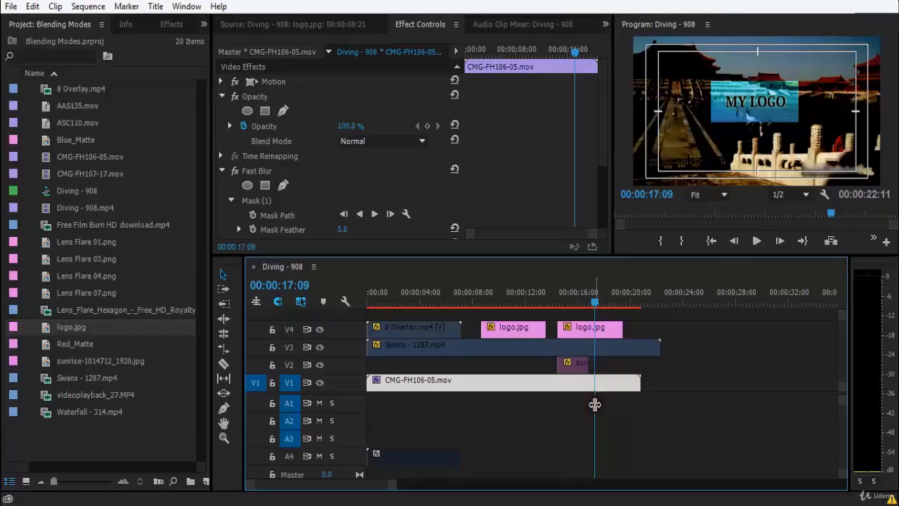
{"action": "left_click", "coordinate": [592, 388]}
{"action": "key", "text": "u"}
{"action": "left_click", "coordinate": [571, 365]}
{"action": "key", "text": "space"}
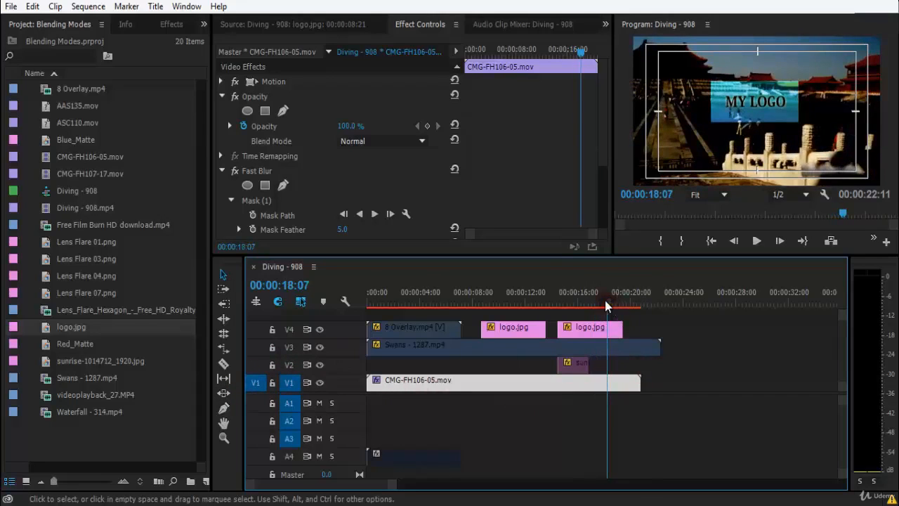
{"action": "left_click_drag", "start_coordinate": [605, 302], "coordinate": [584, 301]}
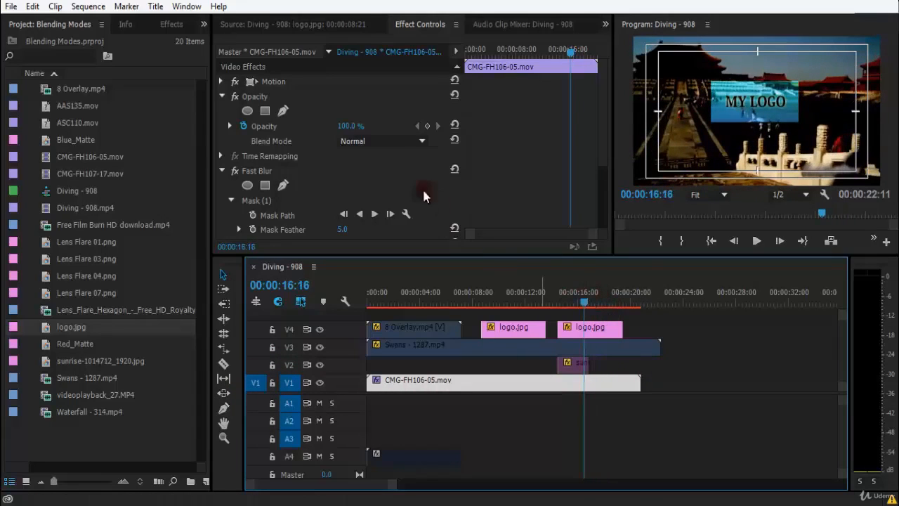
Step: Review the blend mode options for the second logo.jpg clip, keeping Overlay
{"action": "left_click", "coordinate": [605, 329]}
{"action": "left_click", "coordinate": [354, 141]}
{"action": "left_click", "coordinate": [465, 267]}
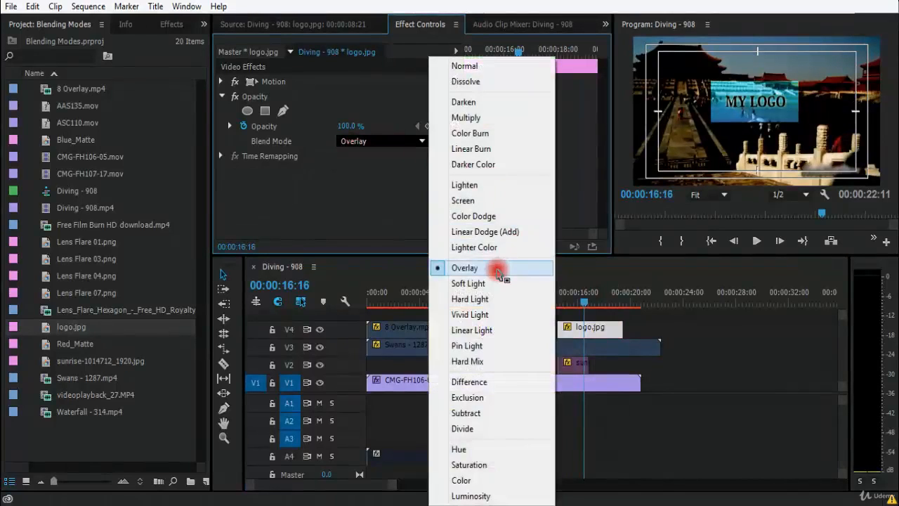
{"action": "left_click", "coordinate": [360, 140]}
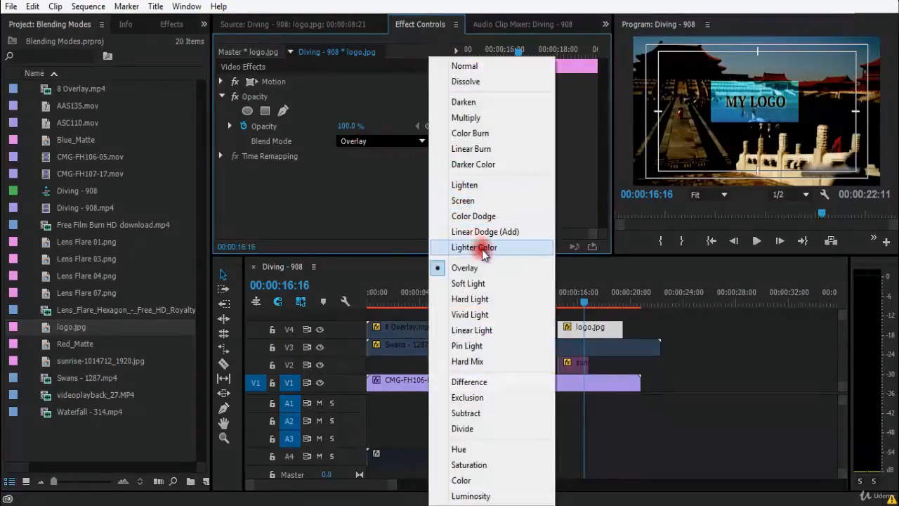
{"action": "left_click", "coordinate": [498, 273]}
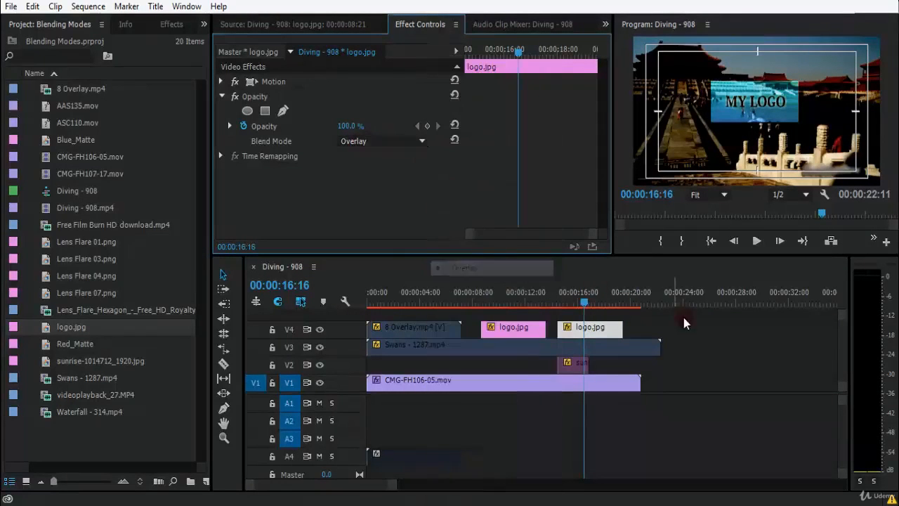
Step: Switch the second logo.jpg clip's blend mode to Normal to compare the look, and back to Overlay
{"action": "left_click", "coordinate": [607, 328]}
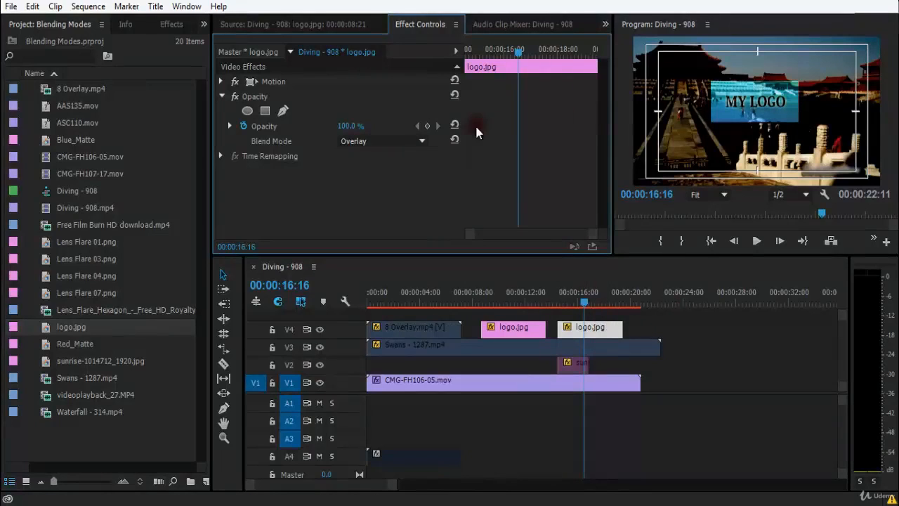
{"action": "left_click", "coordinate": [388, 140]}
{"action": "left_click", "coordinate": [453, 63]}
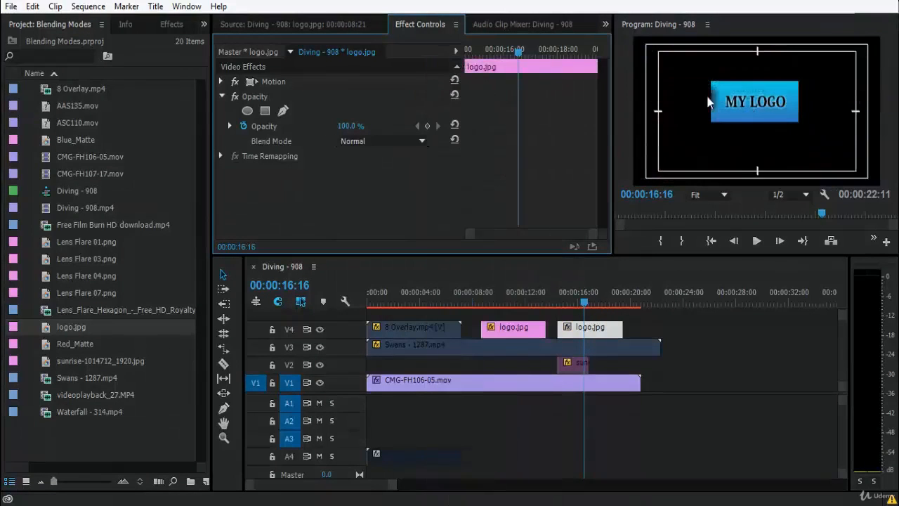
{"action": "left_click", "coordinate": [772, 83]}
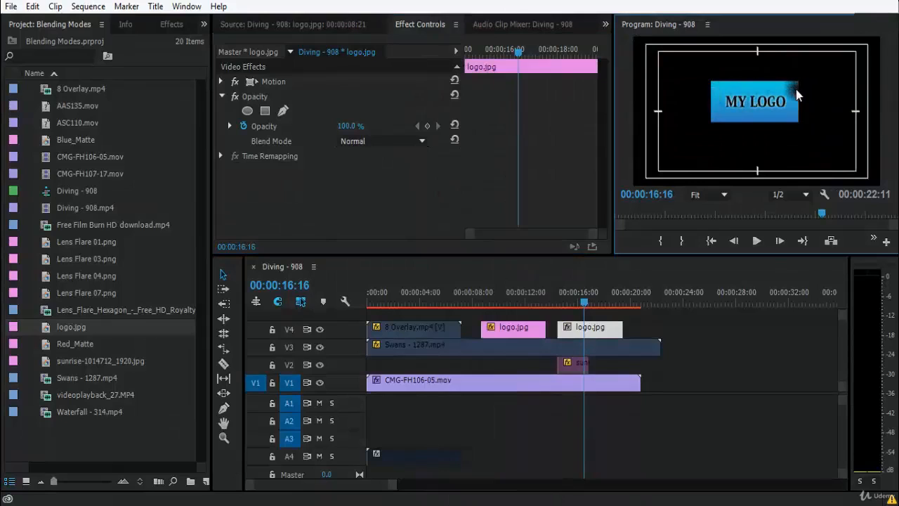
{"action": "left_click", "coordinate": [390, 142]}
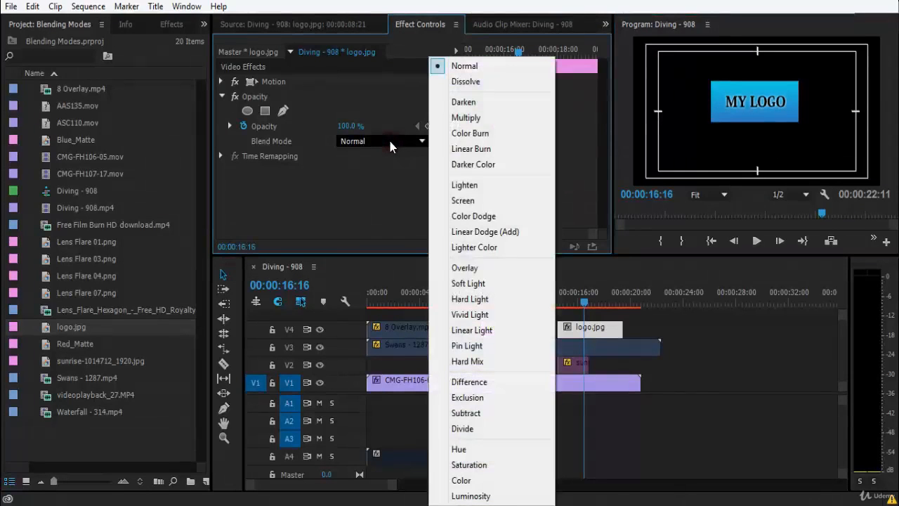
{"action": "left_click", "coordinate": [467, 268]}
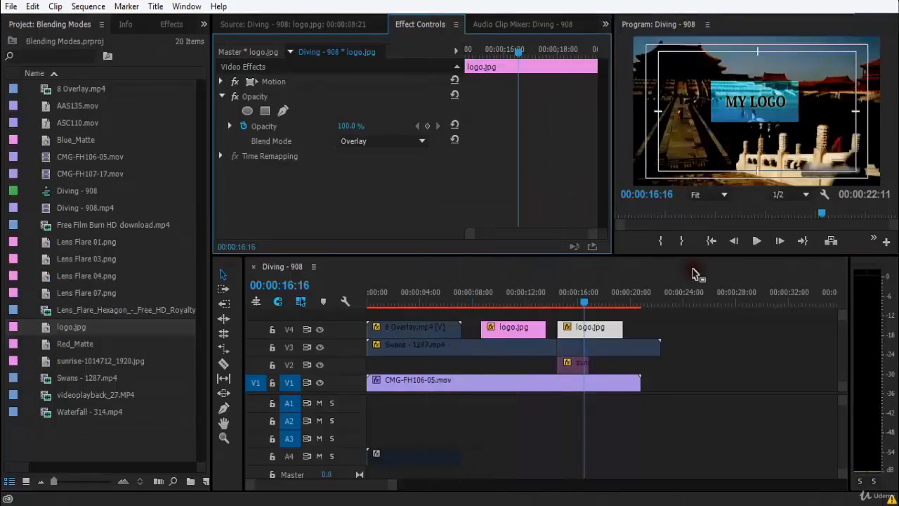
{"action": "left_click_drag", "start_coordinate": [583, 301], "coordinate": [581, 303]}
{"action": "left_click", "coordinate": [600, 317]}
{"action": "left_click", "coordinate": [602, 328]}
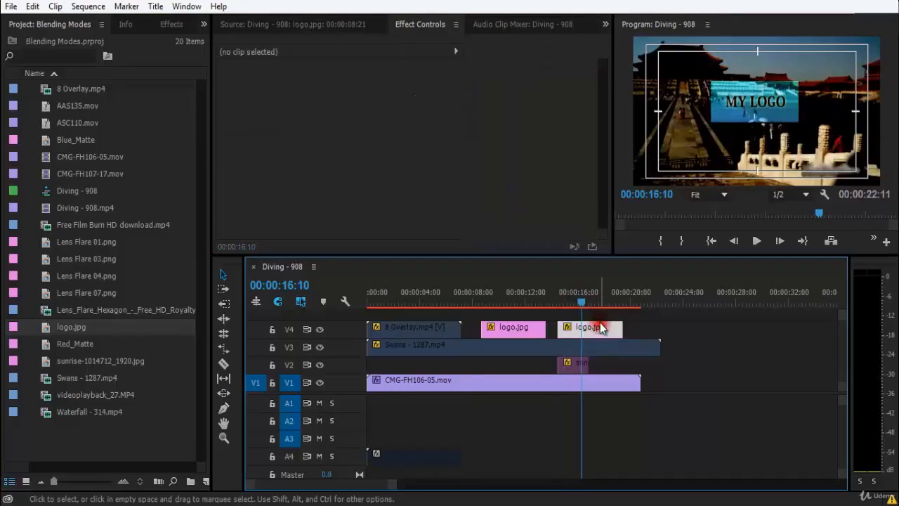
{"action": "left_click", "coordinate": [870, 150]}
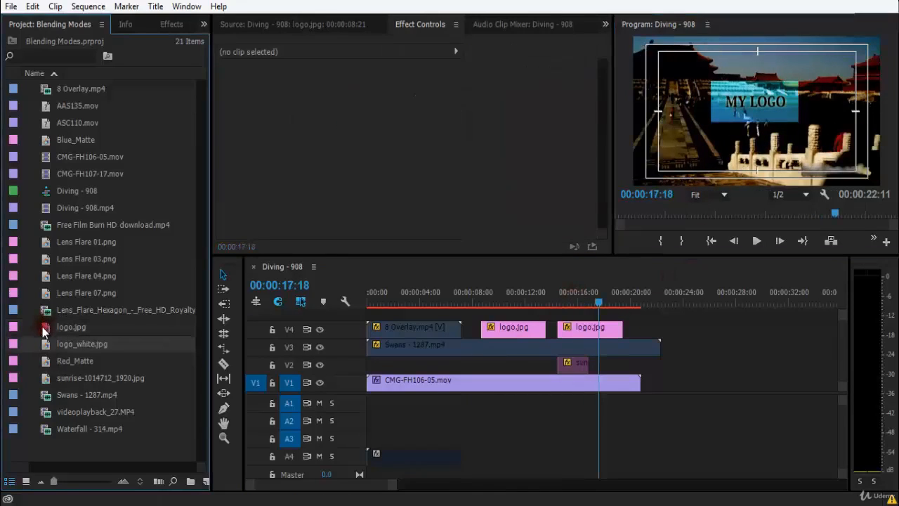
Step: Preview logo.jpg and logo_white.jpg as sources, and add logo_white.jpg on track V5 directly above the second logo.jpg clip
{"action": "double_click", "coordinate": [42, 327]}
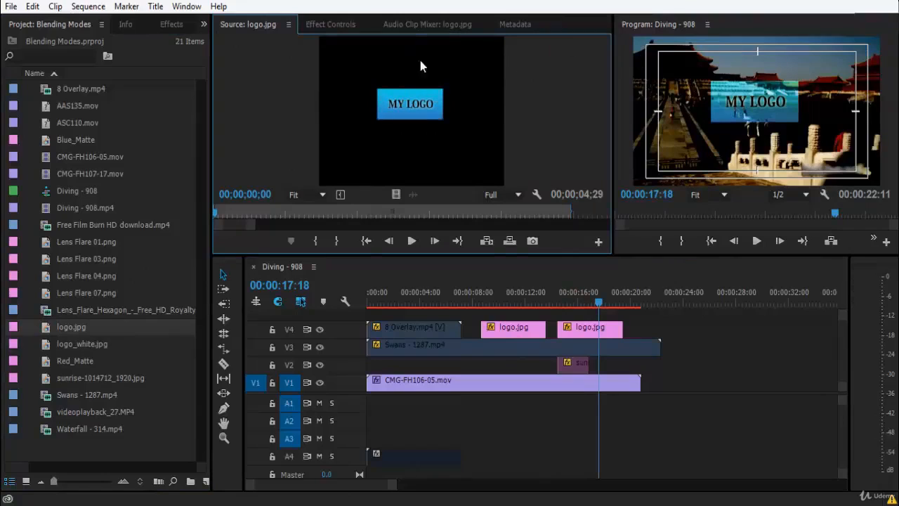
{"action": "double_click", "coordinate": [49, 347]}
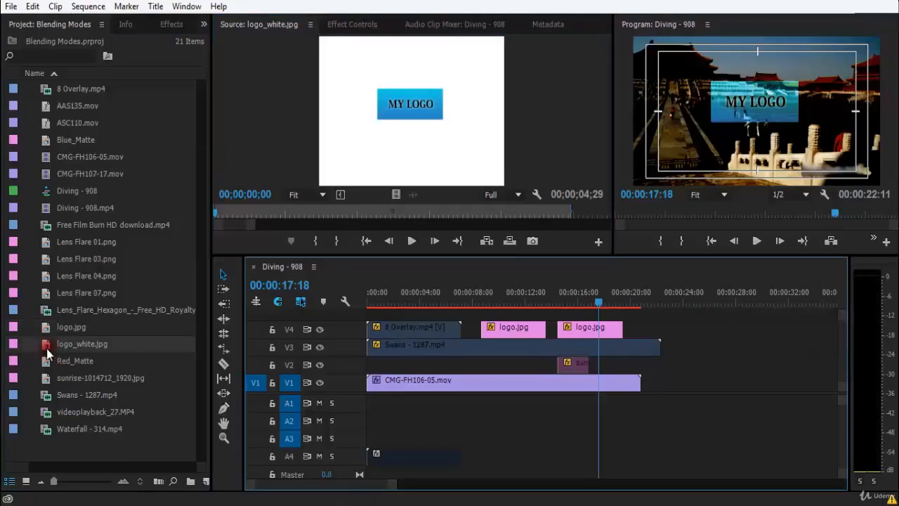
{"action": "left_click_drag", "start_coordinate": [37, 342], "coordinate": [561, 316]}
Step: Disable the second logo.jpg clip on V4 and toggle V5's visibility off and on to check the white-background logo
{"action": "right_click", "coordinate": [606, 313]}
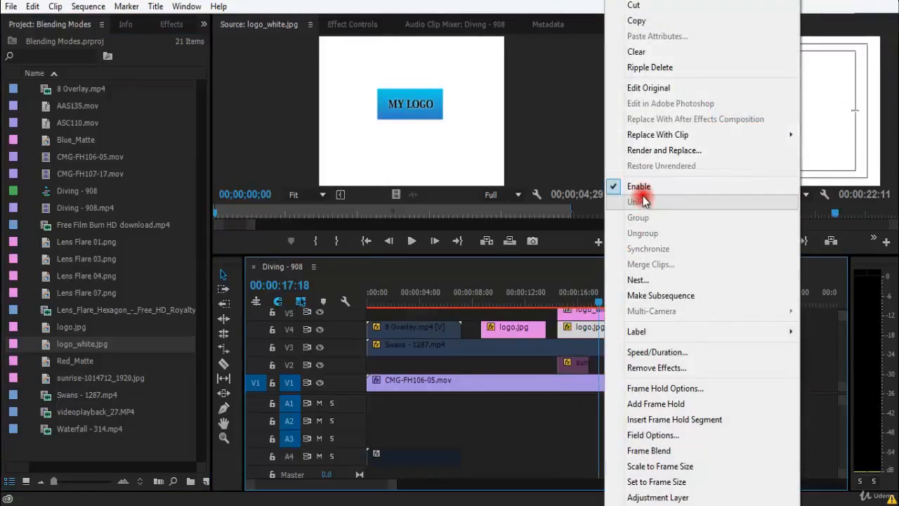
{"action": "left_click", "coordinate": [619, 190]}
{"action": "left_click", "coordinate": [577, 300]}
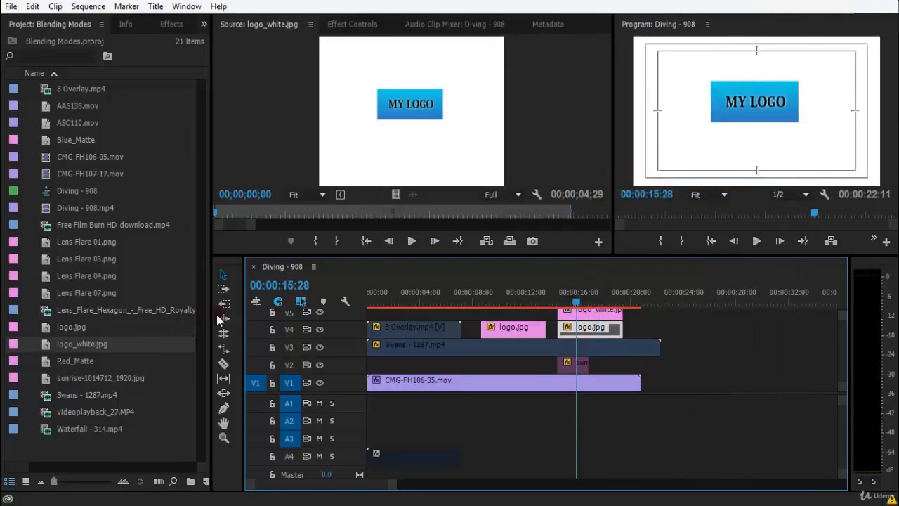
{"action": "left_click", "coordinate": [320, 314]}
{"action": "left_click", "coordinate": [321, 315]}
{"action": "left_click", "coordinate": [790, 117]}
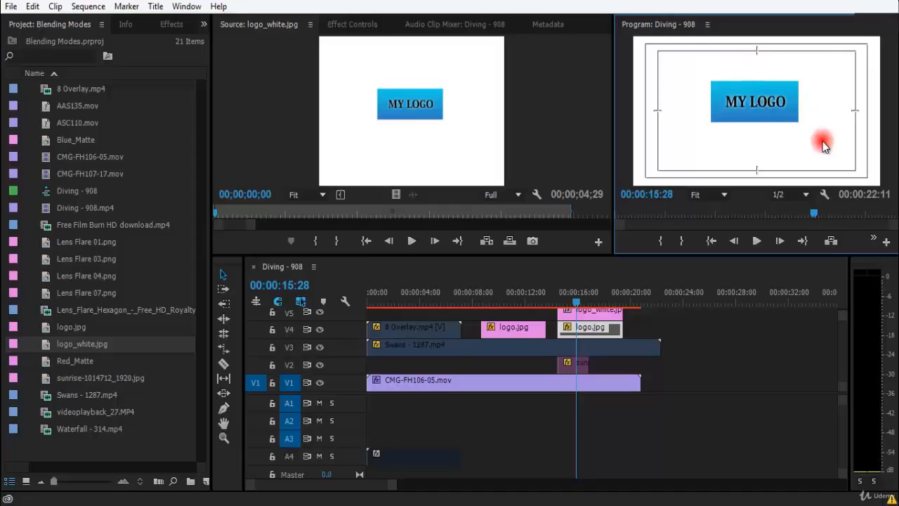
Step: Set the blend mode of the logo_white.jpg clip on V5 to Overlay
{"action": "left_click", "coordinate": [589, 311]}
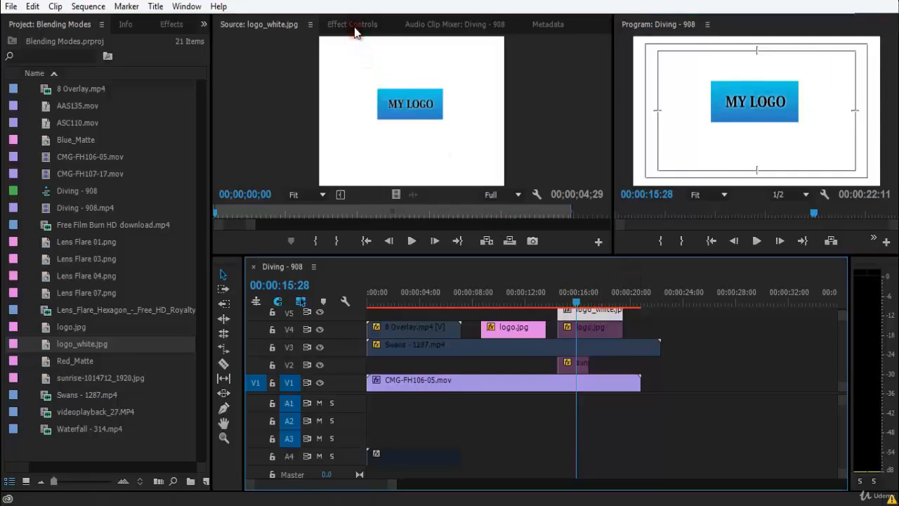
{"action": "left_click", "coordinate": [354, 27]}
{"action": "left_click", "coordinate": [221, 97]}
{"action": "left_click", "coordinate": [387, 144]}
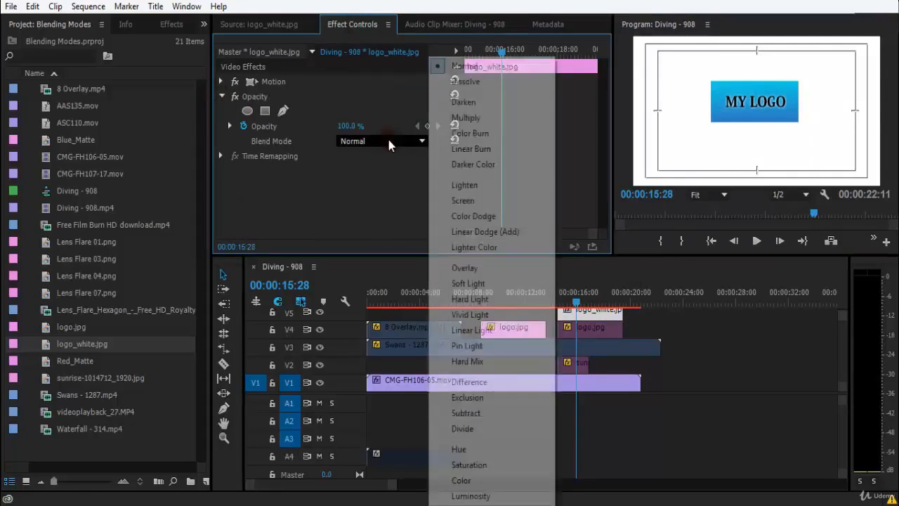
{"action": "left_click", "coordinate": [449, 267]}
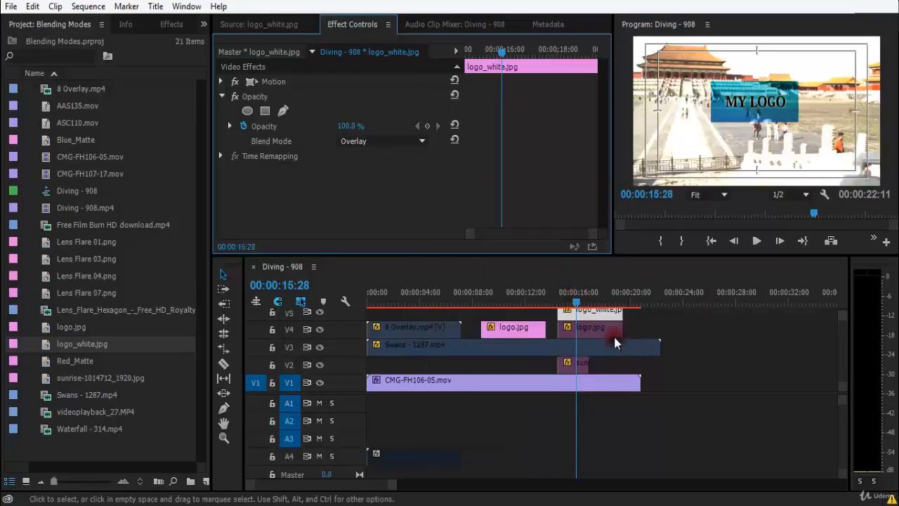
Step: Scrub around 00:00:16 to examine how the white-background logo blends with CMG-FH106-05.mov
{"action": "left_click", "coordinate": [618, 345]}
{"action": "left_click", "coordinate": [587, 398]}
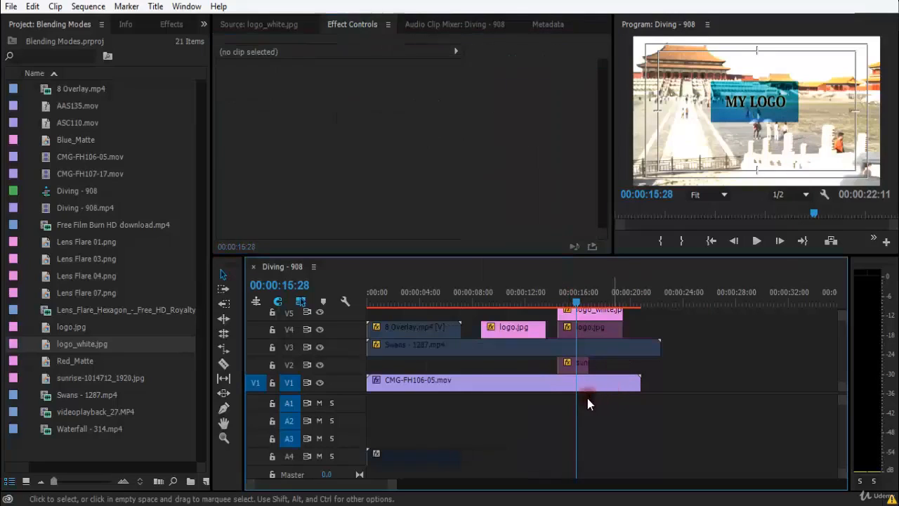
{"action": "left_click", "coordinate": [406, 392]}
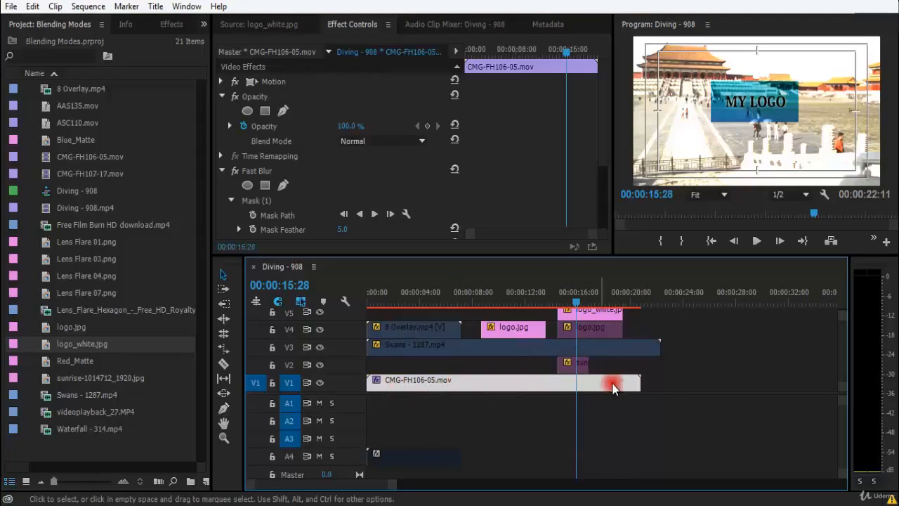
{"action": "left_click", "coordinate": [583, 303]}
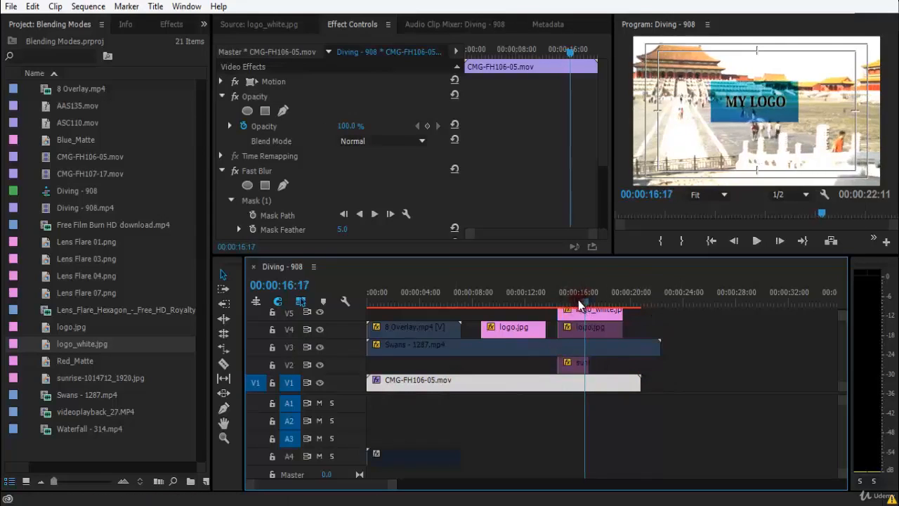
{"action": "mouse_move", "coordinate": [578, 299]}
{"action": "left_mouse_down"}
{"action": "mouse_move", "coordinate": [562, 302]}
{"action": "mouse_move", "coordinate": [587, 302]}
{"action": "left_mouse_up"}
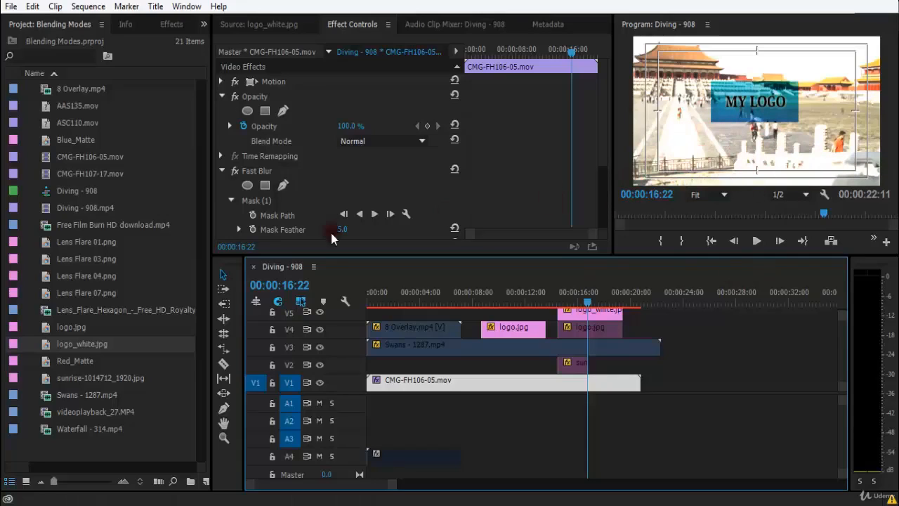
Step: Move the disabled logo.jpg clip on V4 to about 00:00:28 and put a Red_Matte clip in its place beneath logo_white.jpg
{"action": "left_click_drag", "start_coordinate": [56, 361], "coordinate": [665, 329]}
{"action": "left_click", "coordinate": [608, 333]}
{"action": "left_click_drag", "start_coordinate": [608, 333], "coordinate": [796, 330]}
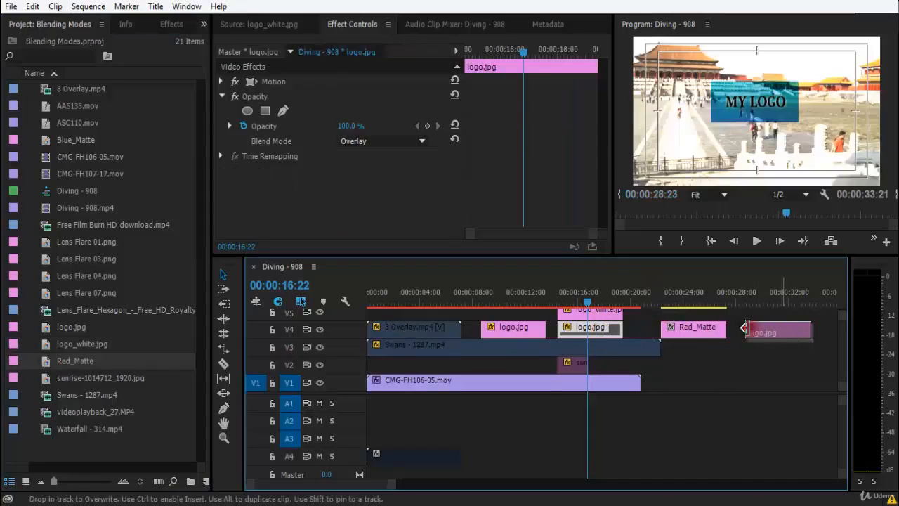
{"action": "left_click_drag", "start_coordinate": [699, 331], "coordinate": [604, 339]}
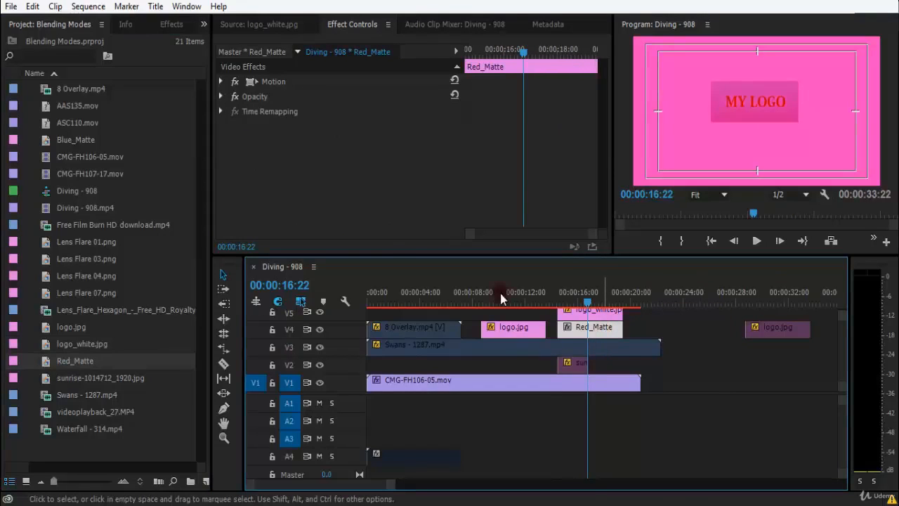
Step: Set the blend mode of the Red_Matte clip on V4 to Overlay and scrub back to 00:00:16:04
{"action": "left_click", "coordinate": [222, 96]}
{"action": "left_click", "coordinate": [365, 141]}
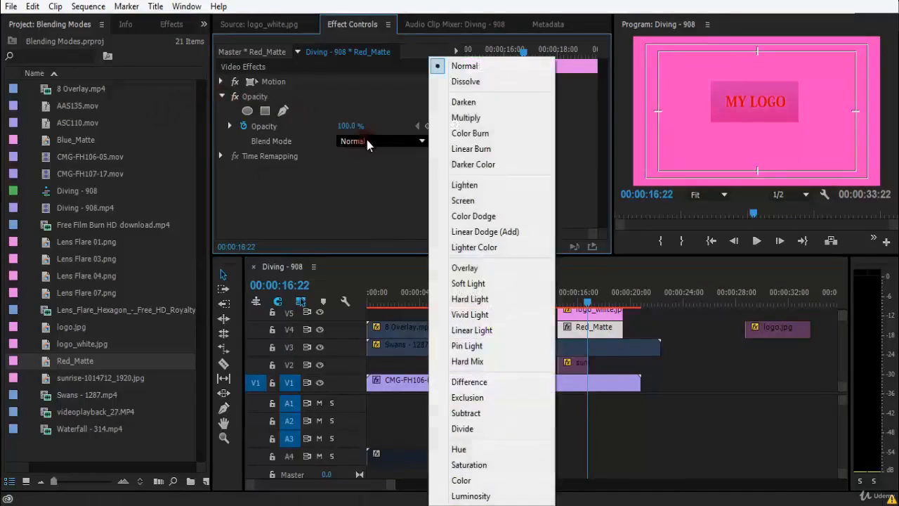
{"action": "left_click", "coordinate": [461, 267]}
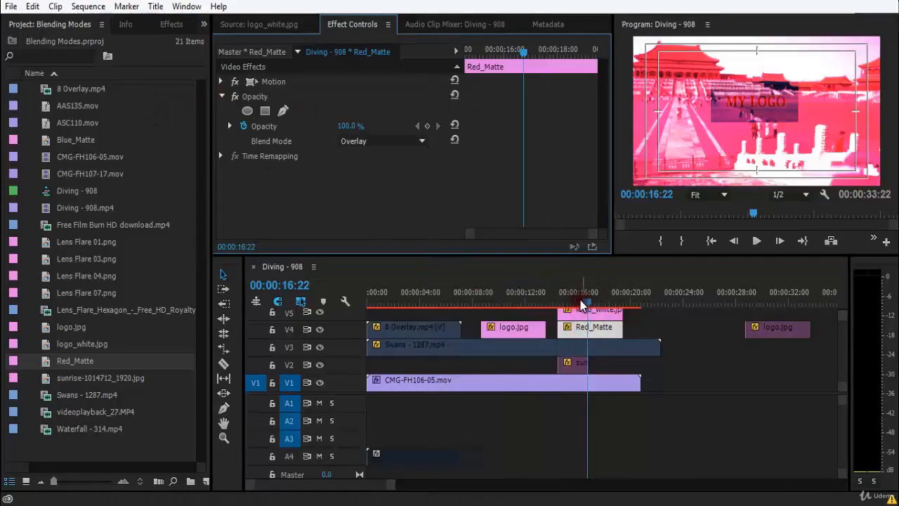
{"action": "mouse_move", "coordinate": [580, 300]}
{"action": "left_mouse_down"}
{"action": "mouse_move", "coordinate": [554, 304]}
{"action": "mouse_move", "coordinate": [576, 307]}
{"action": "left_mouse_up"}
Step: Disable the logo_white.jpg clip on V5 and start playback at 00:00:16:04
{"action": "left_click", "coordinate": [594, 316]}
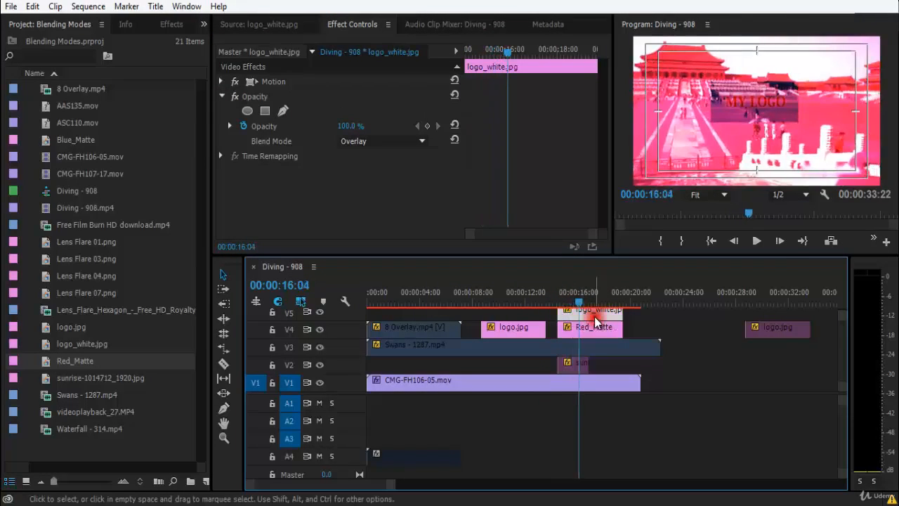
{"action": "right_click", "coordinate": [594, 316]}
{"action": "left_click", "coordinate": [645, 187]}
{"action": "key", "text": "space"}
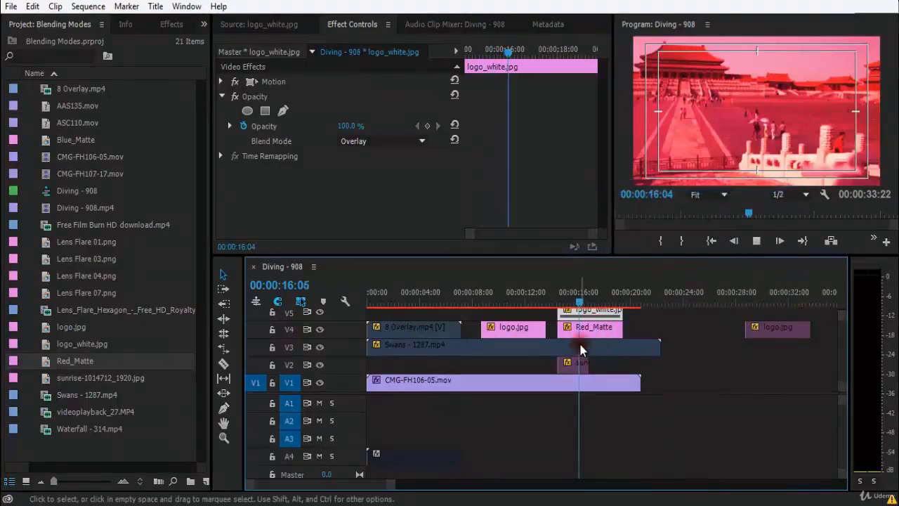
Step: Play and scrub the red-tinted footage between about 00:00:15 and 00:00:17, and save the project
{"action": "mouse_move", "coordinate": [570, 301]}
{"action": "left_mouse_down"}
{"action": "mouse_move", "coordinate": [552, 300]}
{"action": "mouse_move", "coordinate": [568, 303]}
{"action": "left_mouse_up"}
{"action": "key", "text": "space"}
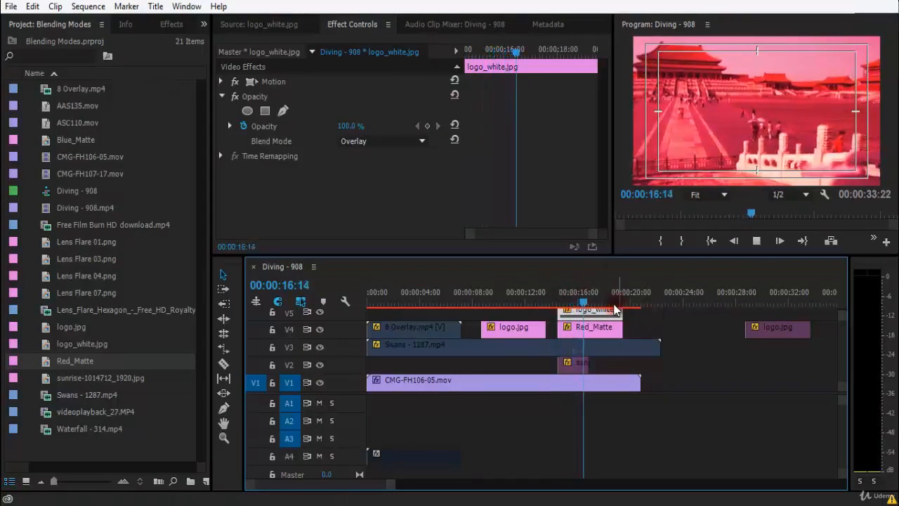
{"action": "left_click_drag", "start_coordinate": [601, 302], "coordinate": [594, 303]}
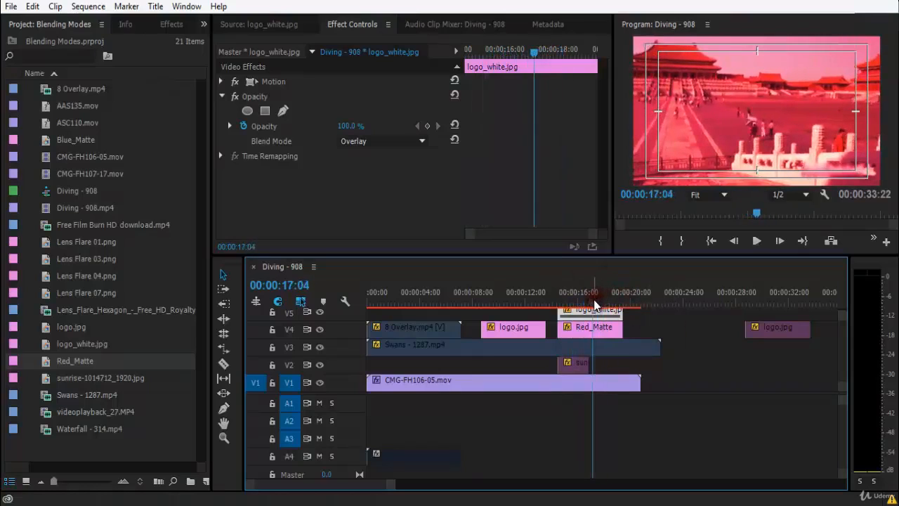
{"action": "key", "text": "ctrl+s"}
{"action": "left_click", "coordinate": [577, 302]}
{"action": "key", "text": "space"}
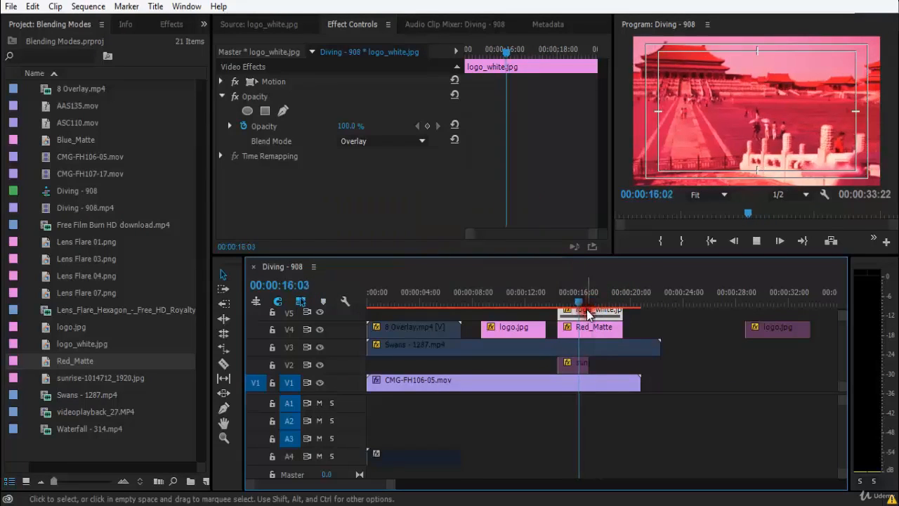
Step: Change the Red_Matte colour to an orange with a hue of 38° and scrub to 00:00:15:17 to check the tint
{"action": "double_click", "coordinate": [604, 328]}
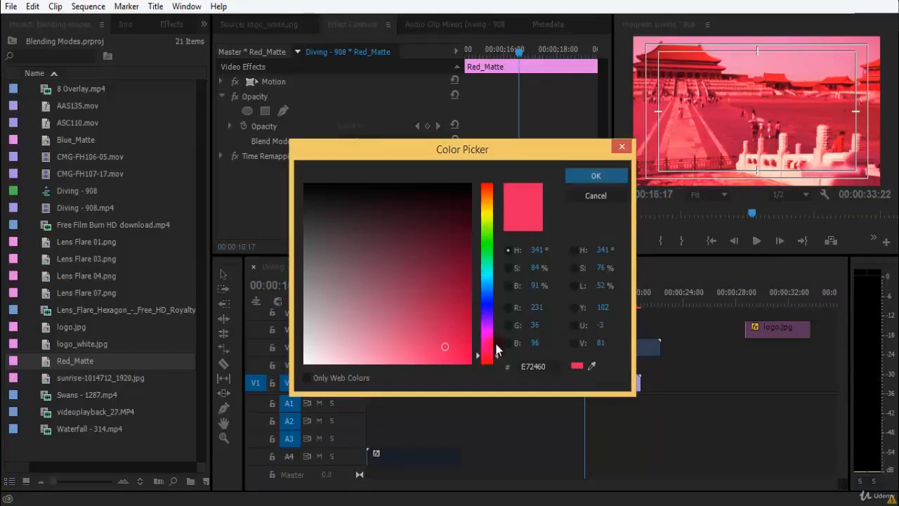
{"action": "left_click_drag", "start_coordinate": [497, 349], "coordinate": [485, 203]}
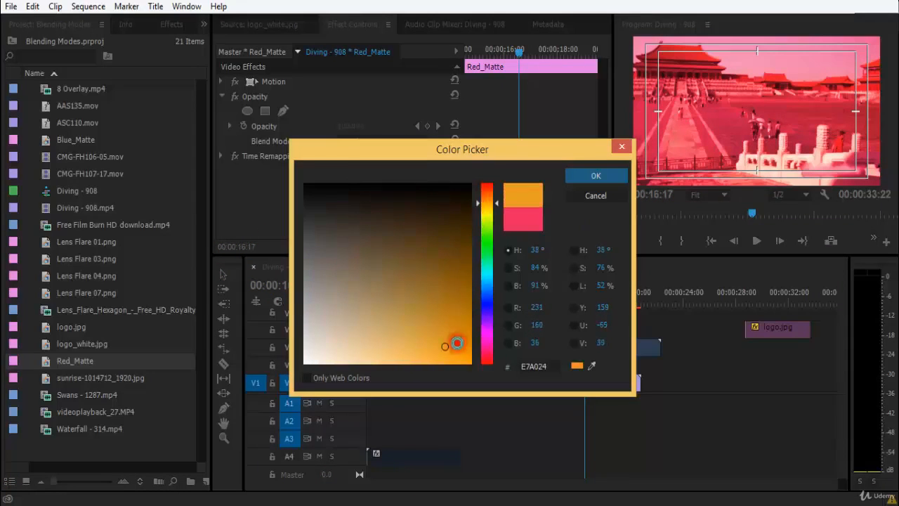
{"action": "left_click_drag", "start_coordinate": [444, 345], "coordinate": [427, 353]}
{"action": "left_click", "coordinate": [568, 175]}
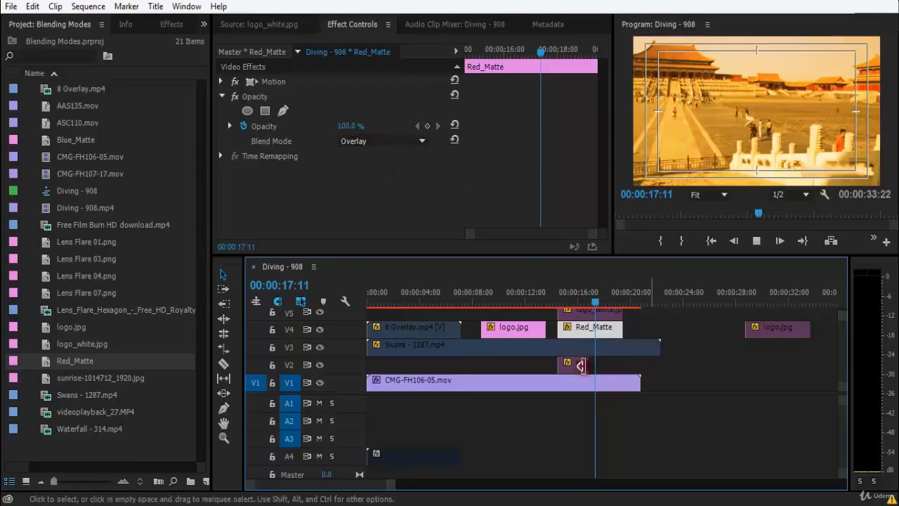
{"action": "mouse_move", "coordinate": [581, 304]}
{"action": "left_mouse_down"}
{"action": "mouse_move", "coordinate": [556, 303]}
{"action": "mouse_move", "coordinate": [571, 309]}
{"action": "left_mouse_up"}
{"action": "left_click", "coordinate": [359, 144]}
{"action": "left_click", "coordinate": [359, 173]}
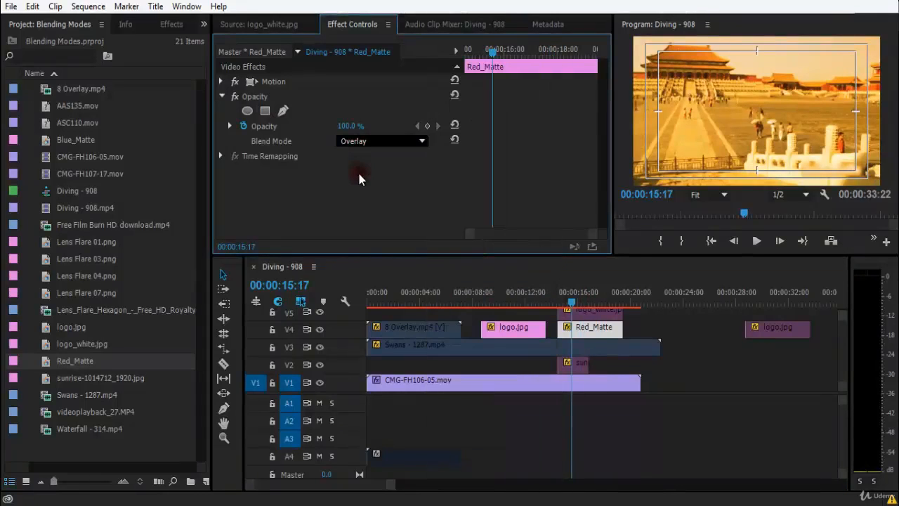
Step: Try blue 553CED and a yellow-orange as the Red_Matte colour
{"action": "double_click", "coordinate": [578, 327]}
{"action": "left_click_drag", "start_coordinate": [490, 331], "coordinate": [489, 307]}
{"action": "left_click", "coordinate": [608, 171]}
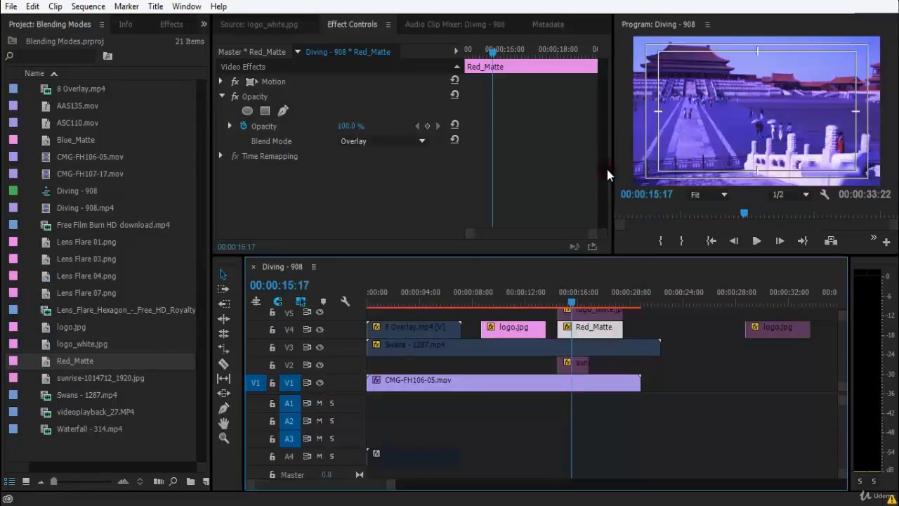
{"action": "left_click", "coordinate": [589, 333]}
{"action": "double_click", "coordinate": [589, 333]}
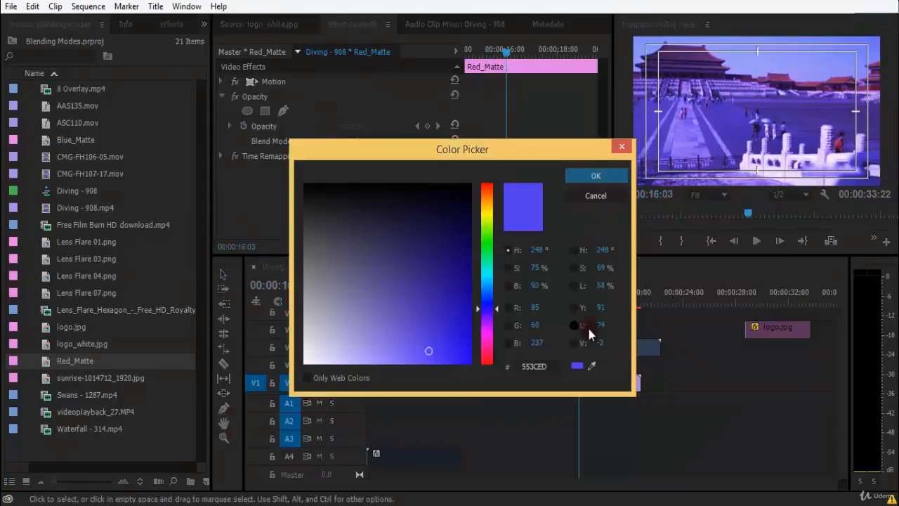
{"action": "left_click_drag", "start_coordinate": [485, 260], "coordinate": [539, 189]}
{"action": "left_click", "coordinate": [587, 175]}
Step: Set the Red_Matte colour to orange ED6A3C, save the project and play the tinted footage from 00:00:15:00
{"action": "double_click", "coordinate": [593, 335]}
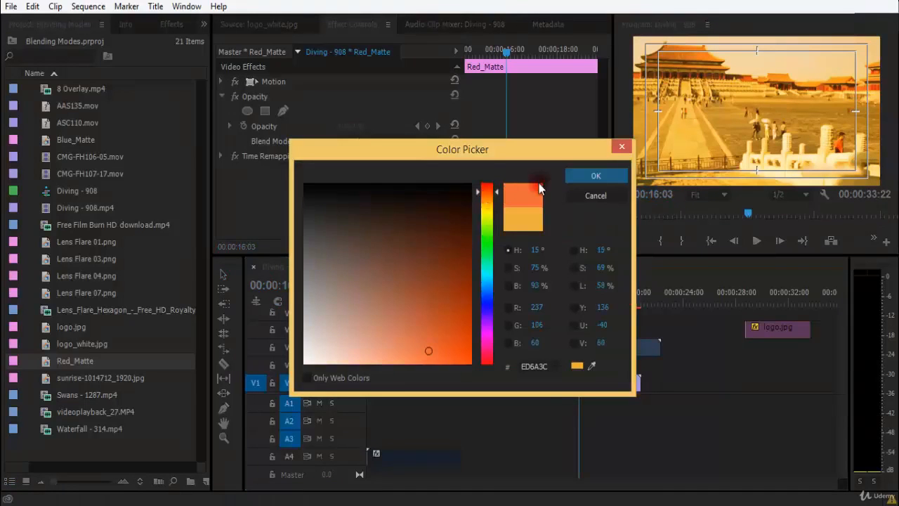
{"action": "left_click", "coordinate": [608, 175]}
{"action": "left_click", "coordinate": [589, 295]}
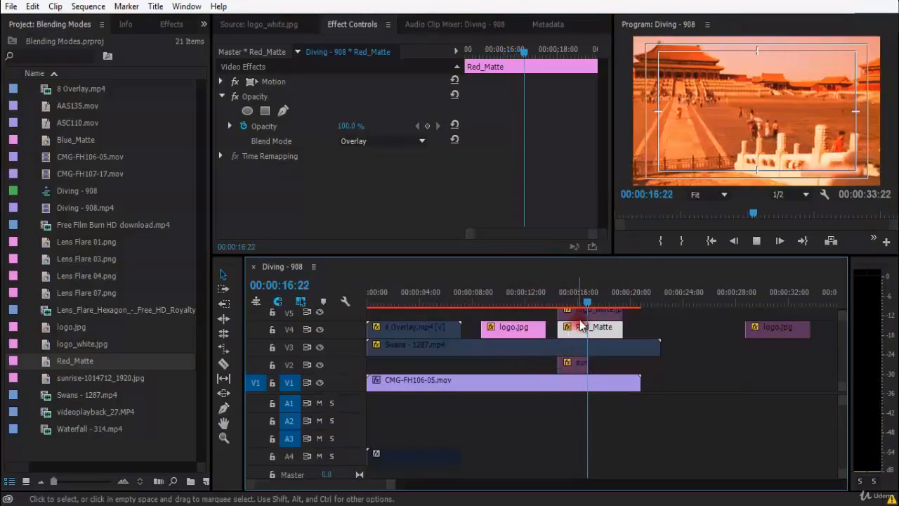
{"action": "left_click_drag", "start_coordinate": [589, 295], "coordinate": [563, 298]}
{"action": "key", "text": "ctrl+s"}
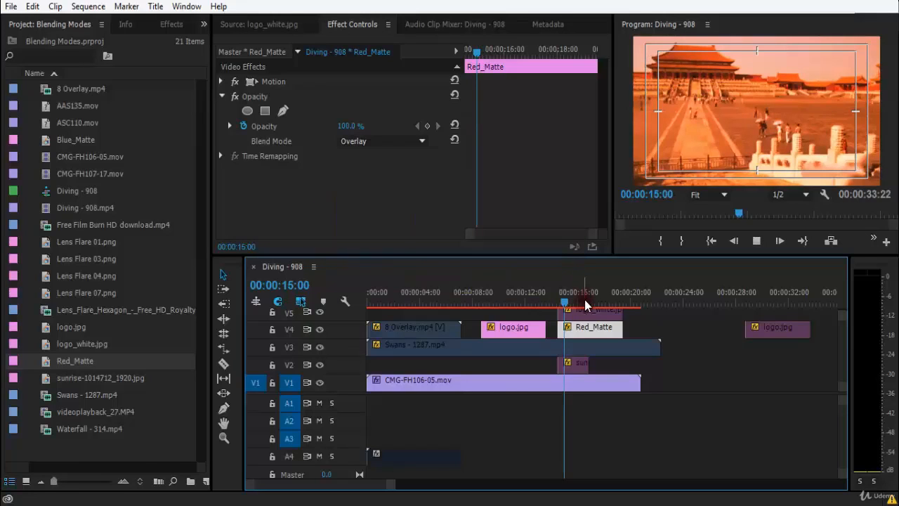
{"action": "key", "text": "space"}
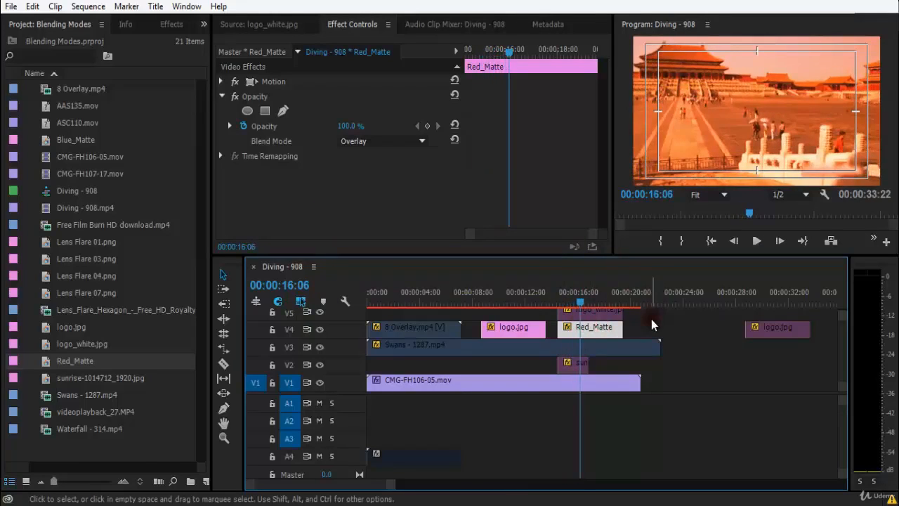
{"action": "left_click", "coordinate": [548, 229]}
{"action": "left_click", "coordinate": [396, 144]}
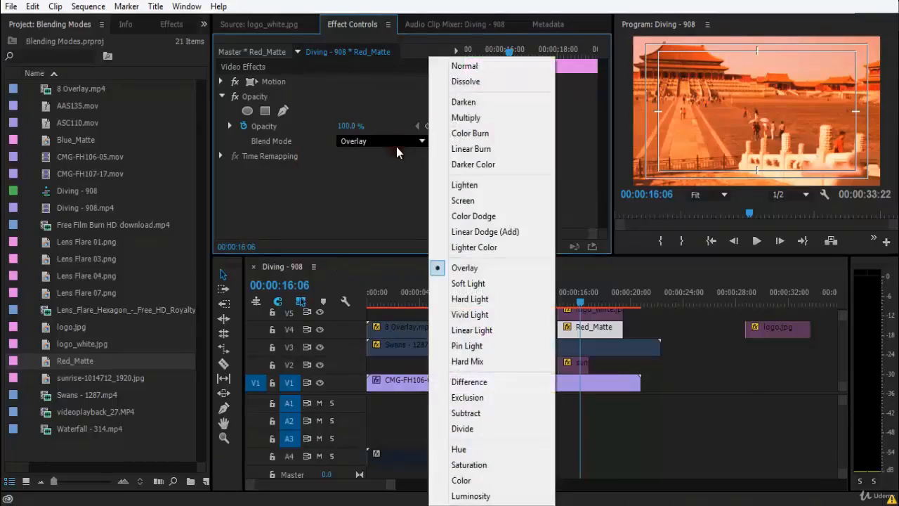
{"action": "left_click", "coordinate": [353, 197]}
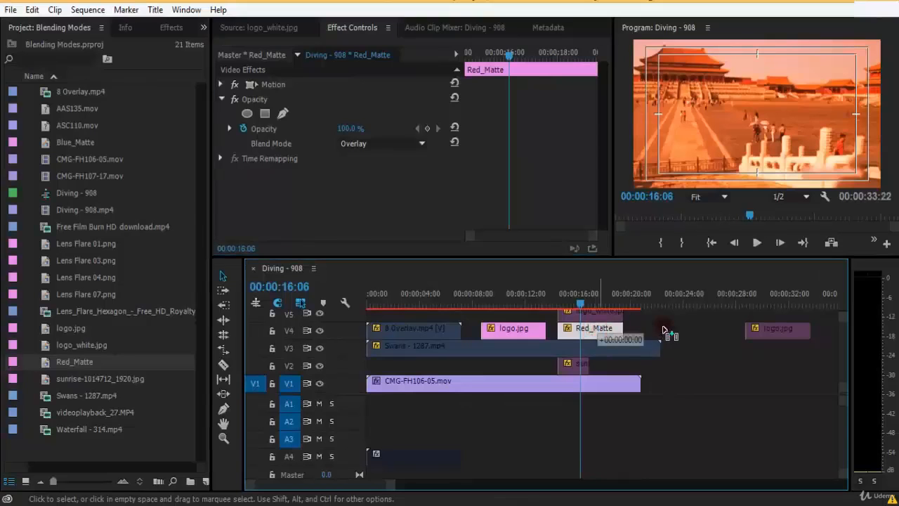
Step: Move the Red_Matte and logo_white.jpg clips to the end of Swans - 1287.mp4, enable the Swans clip on V3 and save
{"action": "left_click_drag", "start_coordinate": [668, 335], "coordinate": [702, 325]}
{"action": "right_click", "coordinate": [569, 346]}
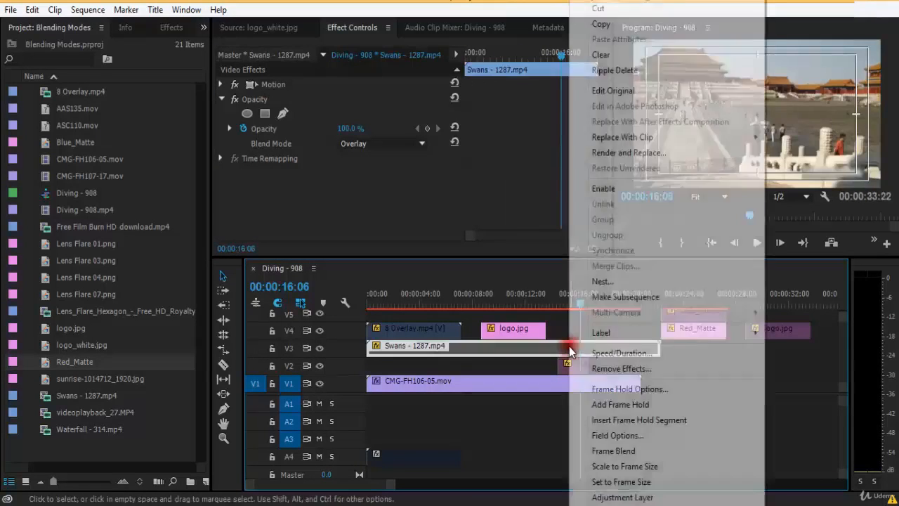
{"action": "left_click", "coordinate": [618, 184]}
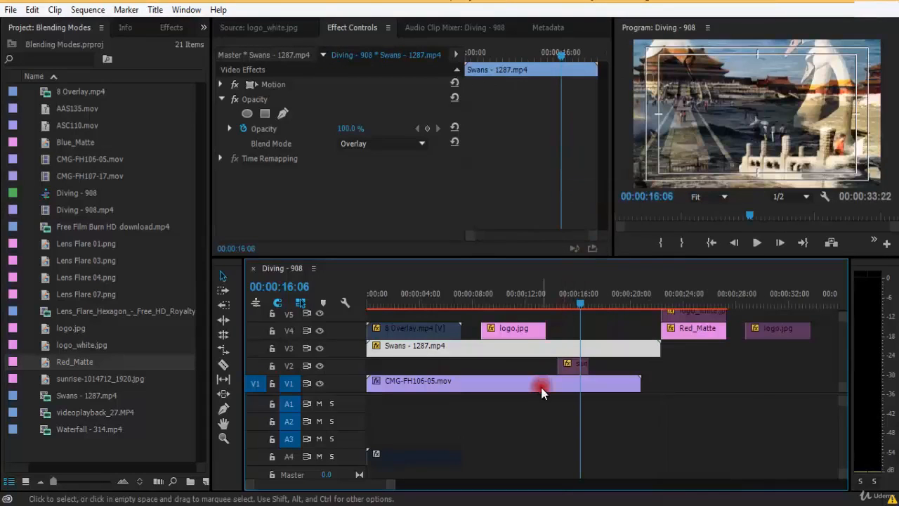
{"action": "key", "text": "ctrl+s"}
Step: Set the blend mode of the Swans - 1287.mp4 clip to Soft Light and scrub back to about 00:00:10
{"action": "left_click", "coordinate": [340, 142]}
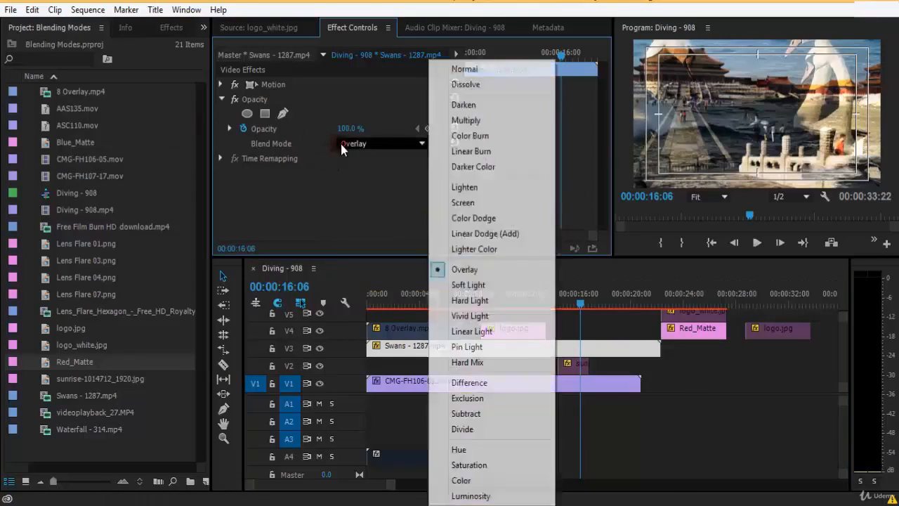
{"action": "left_click", "coordinate": [506, 286]}
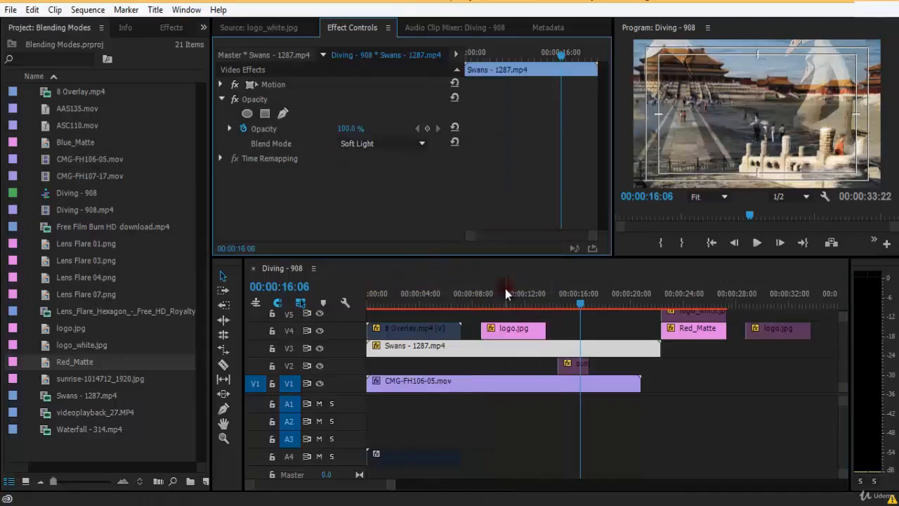
{"action": "key", "text": "space"}
{"action": "left_click_drag", "start_coordinate": [594, 313], "coordinate": [506, 295]}
Step: Play the sequence up to 00:00:13:27 to examine how the swans footage blends with CMG-FH106-05.mov in Soft Light
{"action": "key", "text": "space"}
{"action": "key", "text": "space"}
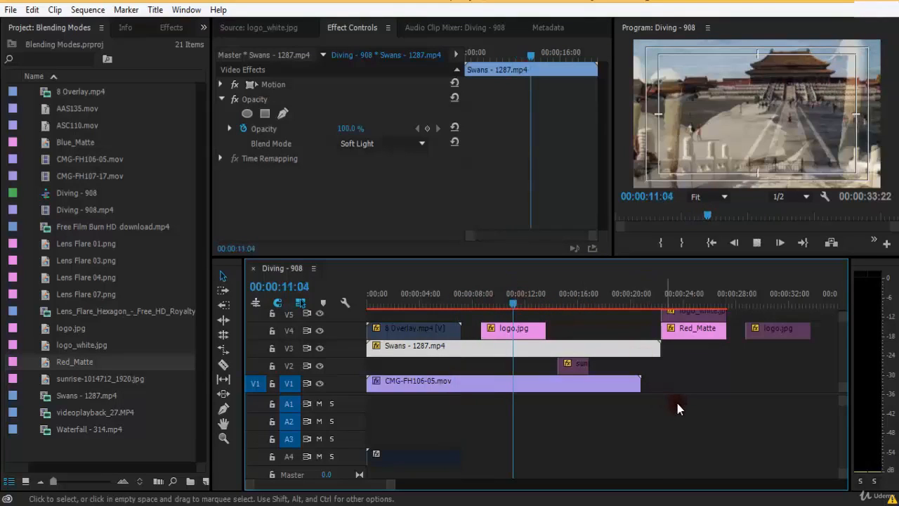
{"action": "left_click", "coordinate": [739, 428]}
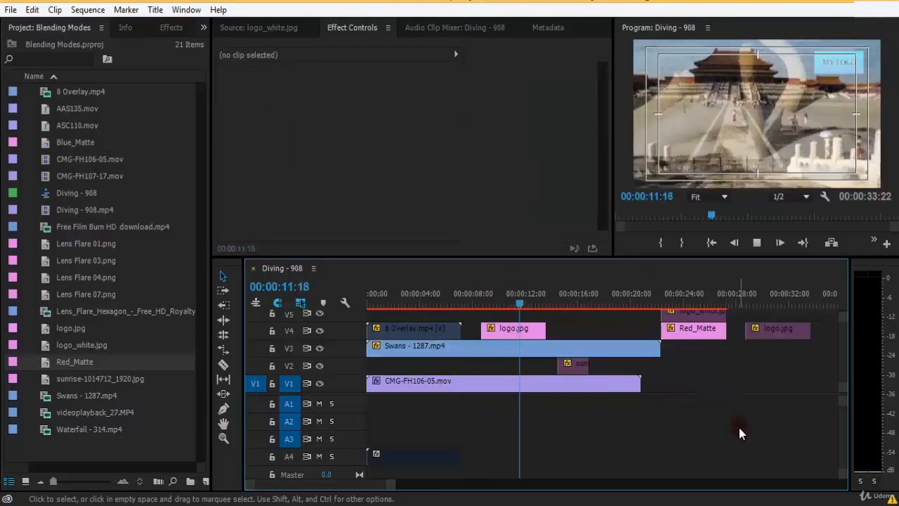
{"action": "key", "text": "space"}
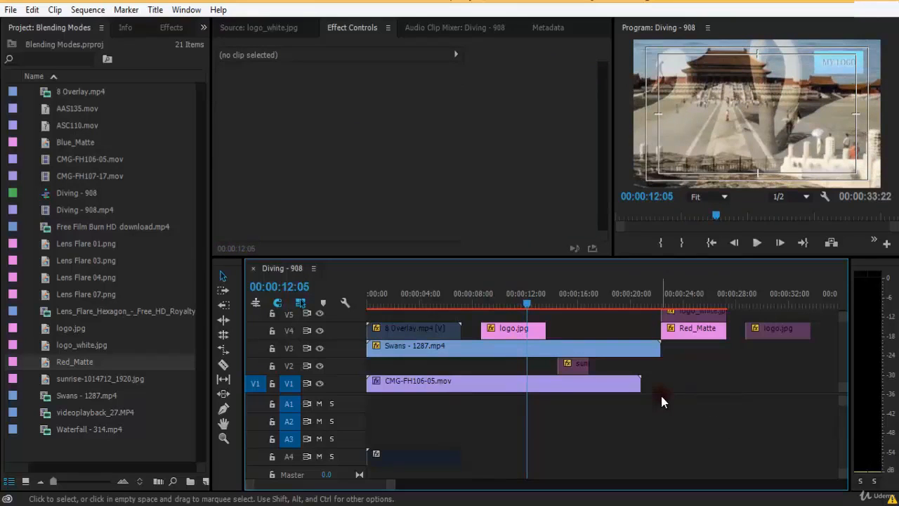
{"action": "key", "text": "space"}
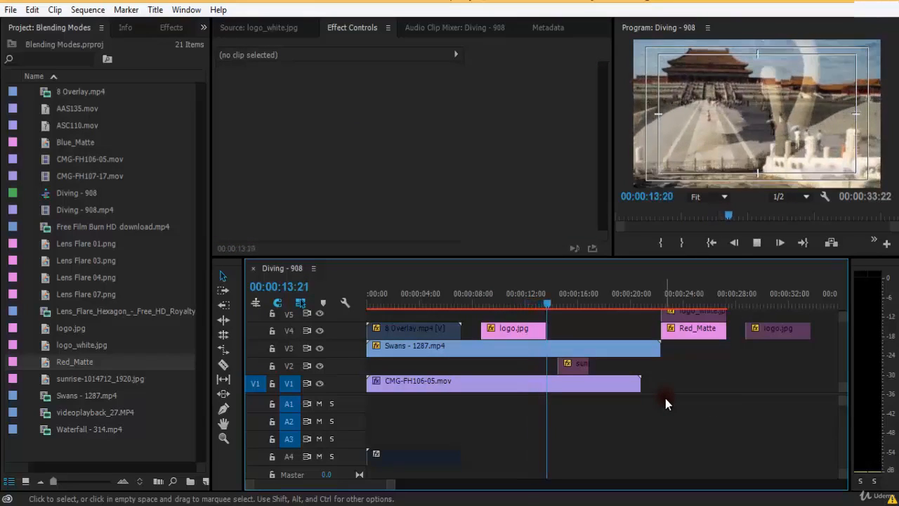
{"action": "key", "text": "space"}
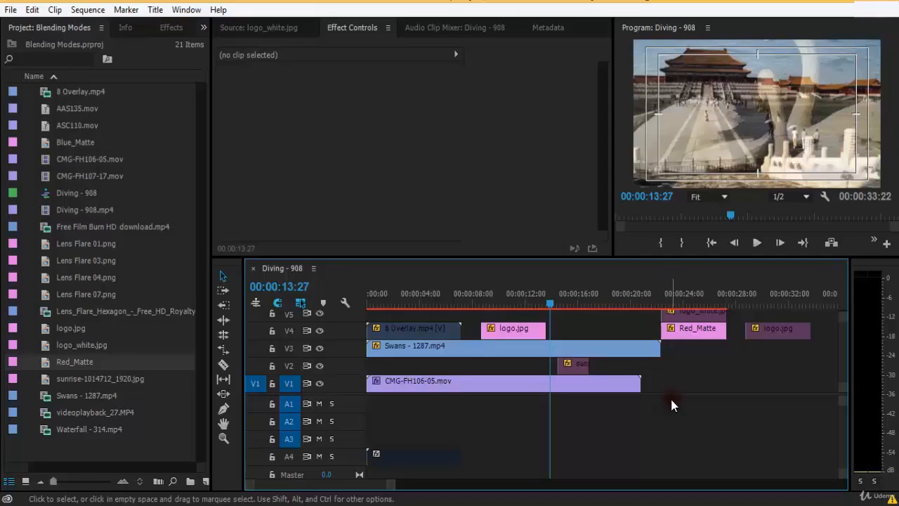
{"action": "left_click", "coordinate": [569, 349]}
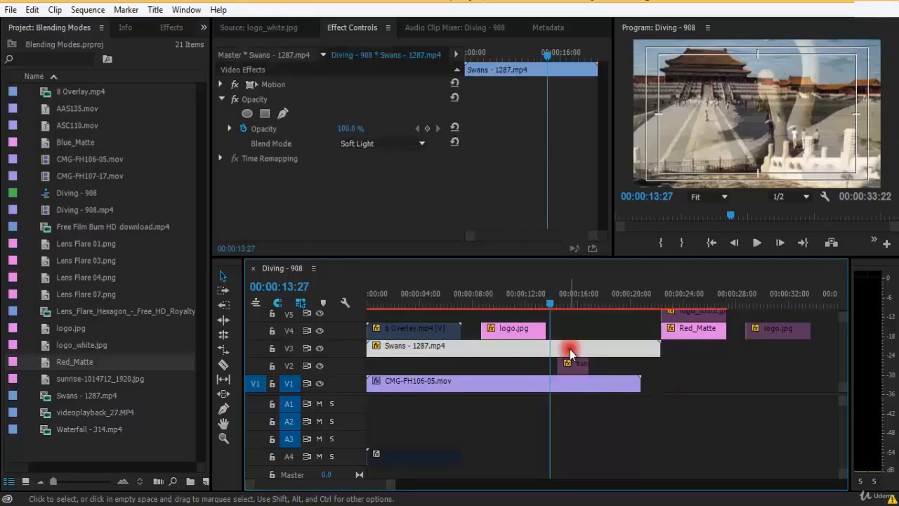
{"action": "left_click", "coordinate": [408, 148]}
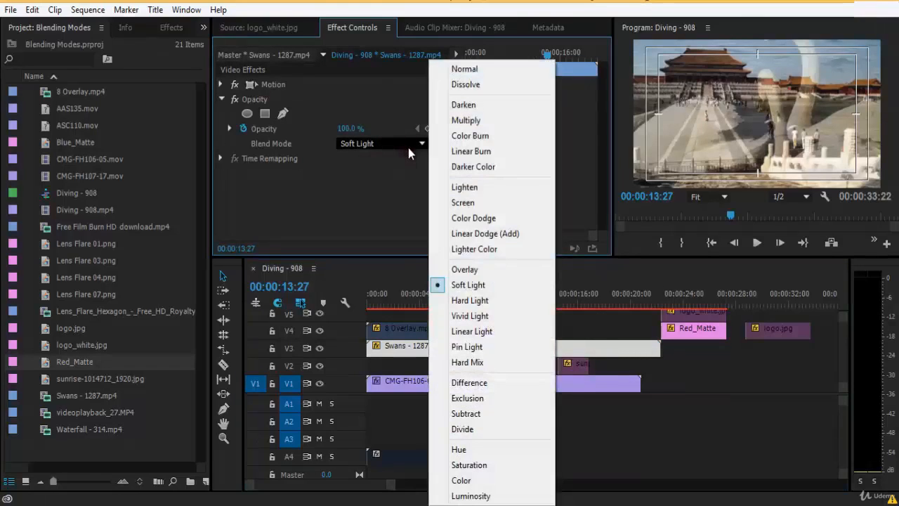
{"action": "left_click", "coordinate": [380, 189]}
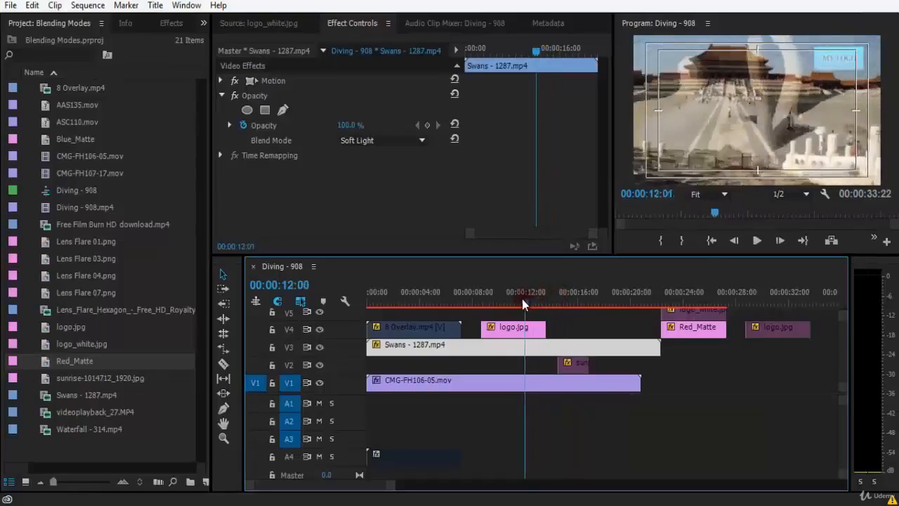
Step: Set the blend mode of the Swans - 1287.mp4 clip to Hard Light and play from 00:00:11:21
{"action": "mouse_move", "coordinate": [521, 296]}
{"action": "left_mouse_down"}
{"action": "mouse_move", "coordinate": [512, 295]}
{"action": "mouse_move", "coordinate": [530, 296]}
{"action": "left_mouse_up"}
{"action": "left_click", "coordinate": [378, 141]}
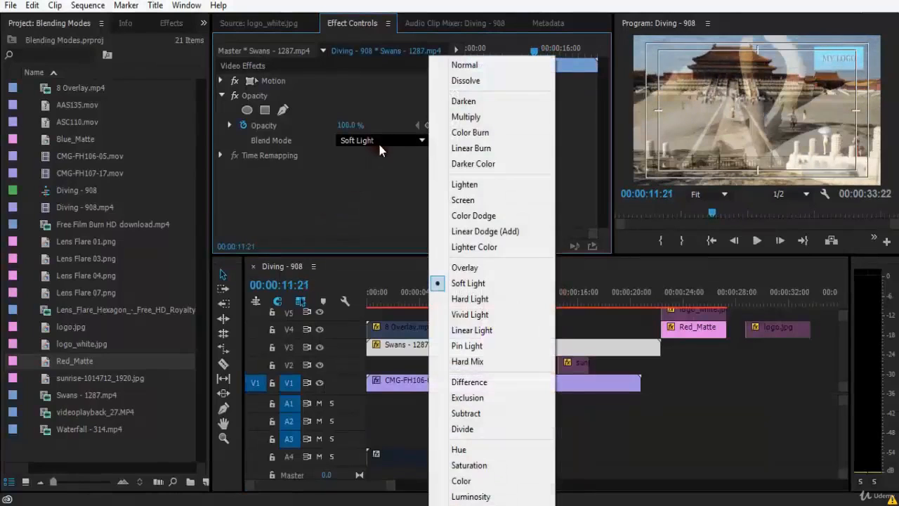
{"action": "left_click", "coordinate": [467, 298]}
{"action": "key", "text": "space"}
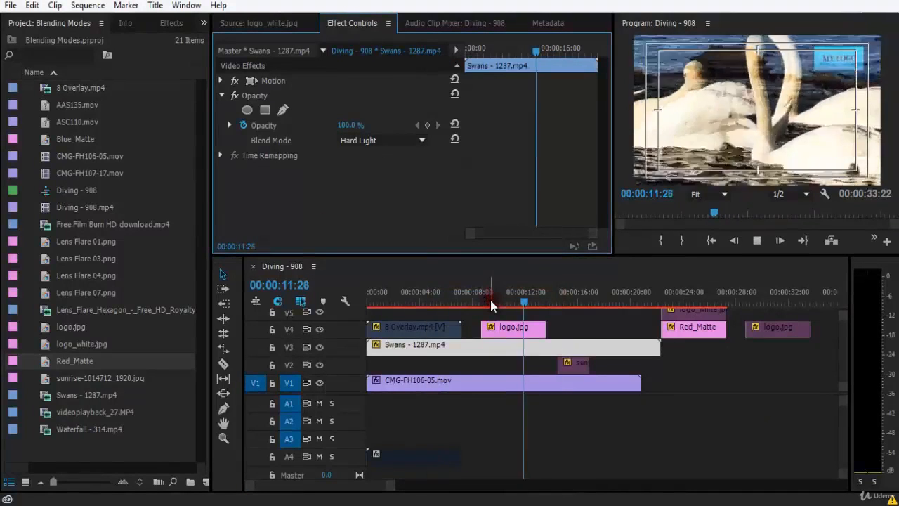
Step: Replay the stretch between about 00:00:10 and 00:00:13 to examine how the swans footage blends over CMG-FH106-05.mov in Hard Light
{"action": "left_click_drag", "start_coordinate": [538, 291], "coordinate": [516, 300]}
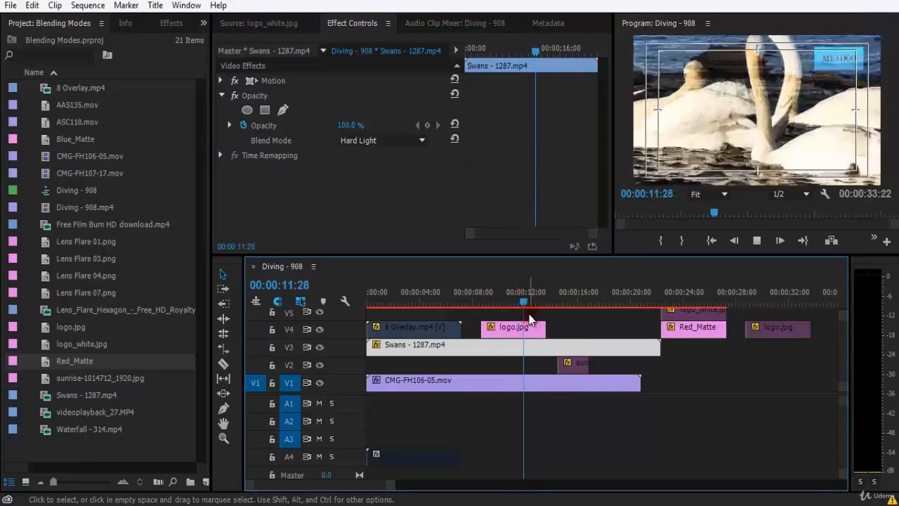
{"action": "key", "text": "space"}
{"action": "key", "text": "space"}
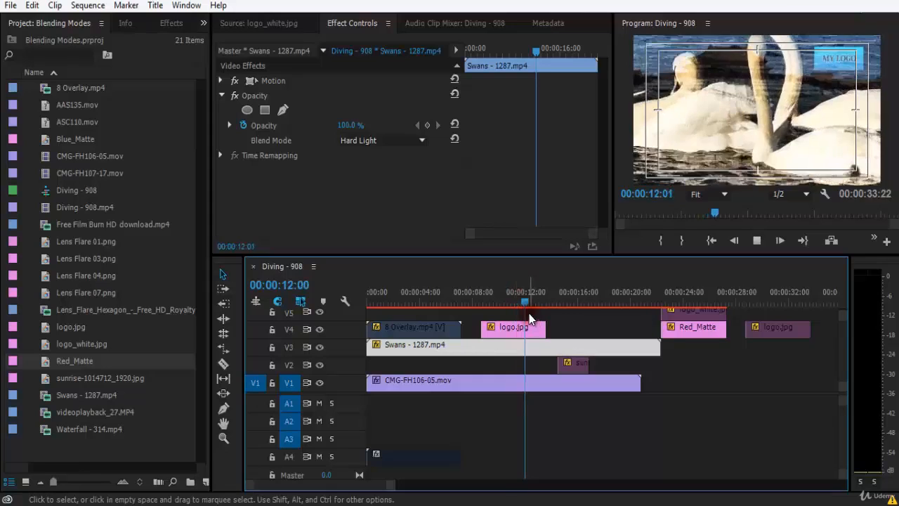
{"action": "key", "text": "space"}
{"action": "left_click", "coordinate": [528, 314]}
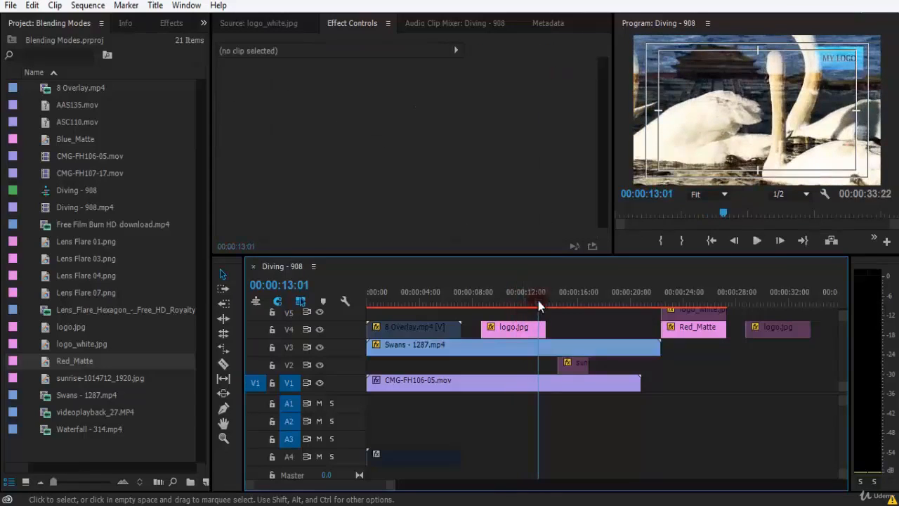
{"action": "left_click_drag", "start_coordinate": [538, 300], "coordinate": [504, 302]}
{"action": "left_click", "coordinate": [564, 347]}
{"action": "key", "text": "space"}
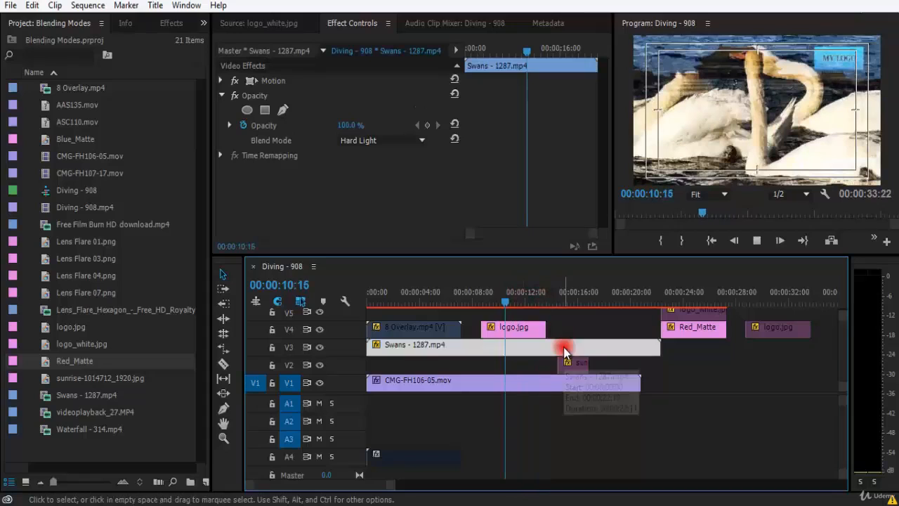
{"action": "key", "text": "space"}
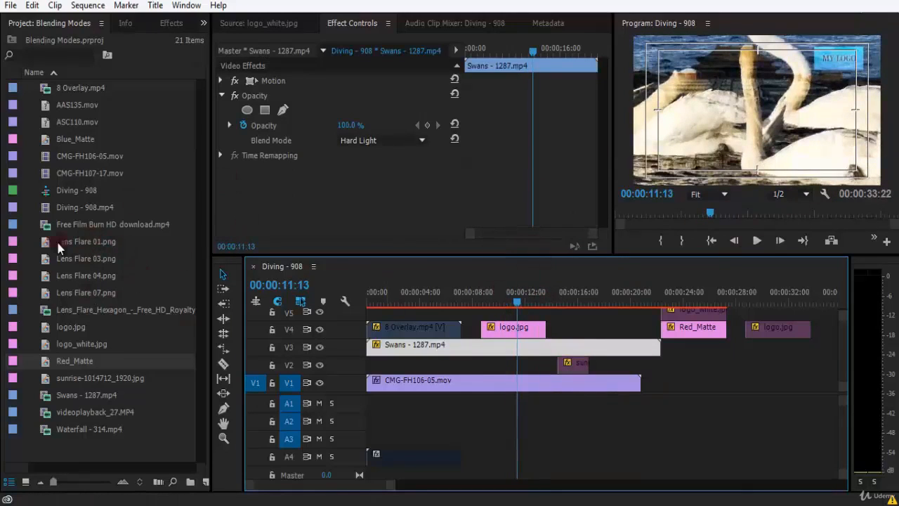
Step: Disable the Swans - 1287.mp4 clip on V3 and place Lens Flare 01.png on V5 above the logo.jpg clip
{"action": "right_click", "coordinate": [509, 331]}
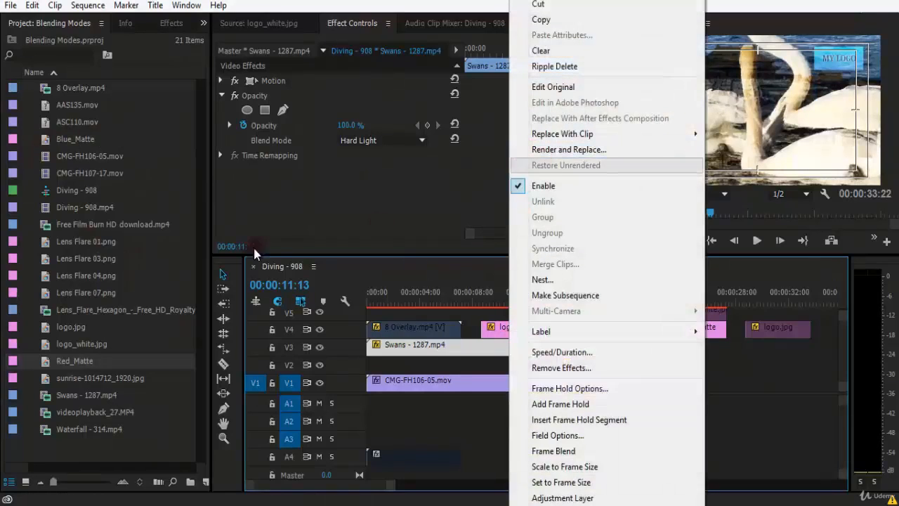
{"action": "left_click", "coordinate": [593, 187]}
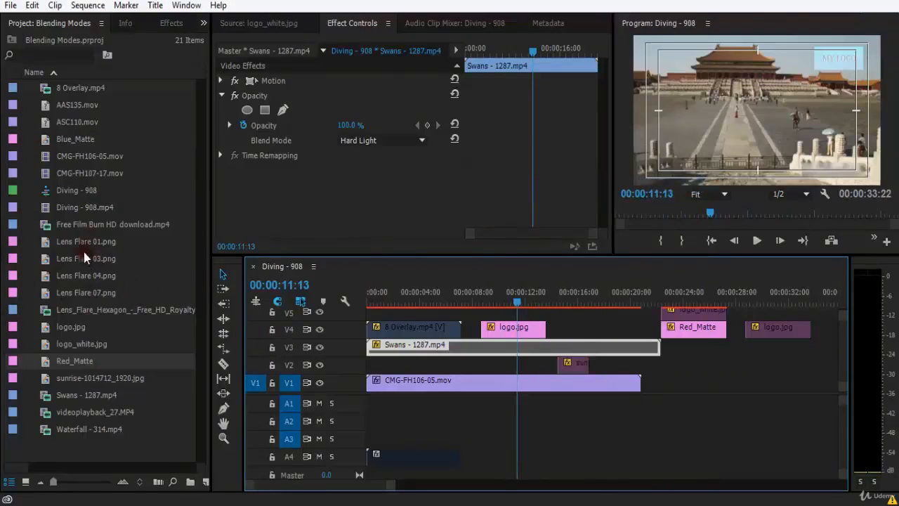
{"action": "left_click_drag", "start_coordinate": [43, 242], "coordinate": [500, 313]}
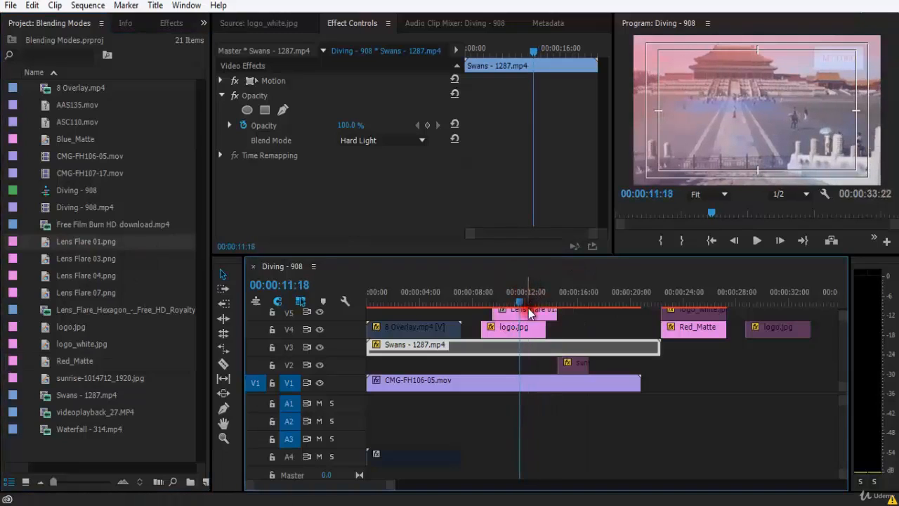
Step: Set the blend mode of the Lens Flare 01.png clip to Hard Light and play the sequence to 00:00:12:05
{"action": "left_click", "coordinate": [528, 309]}
{"action": "left_click", "coordinate": [218, 94]}
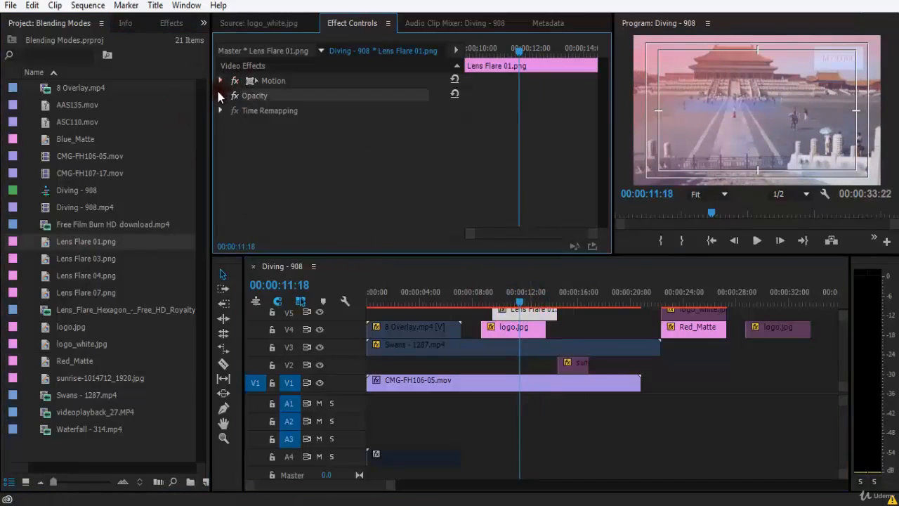
{"action": "left_click", "coordinate": [221, 96]}
{"action": "left_click", "coordinate": [356, 143]}
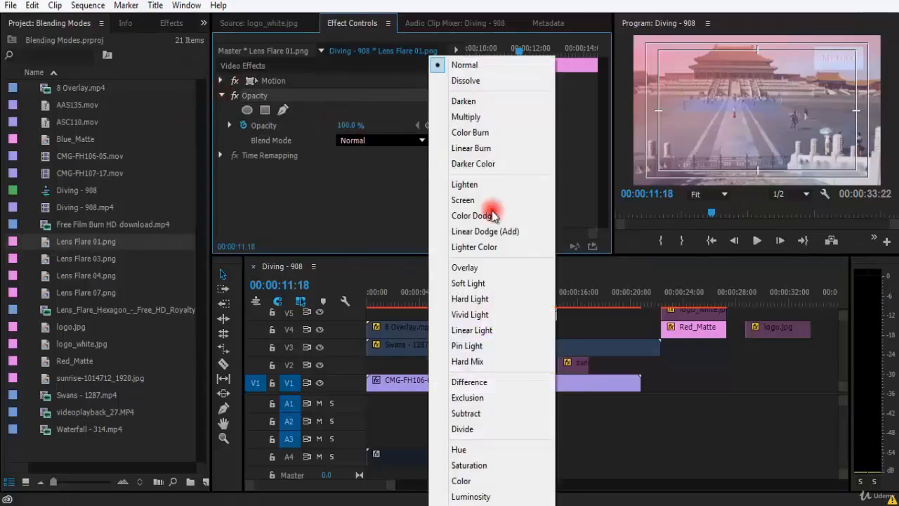
{"action": "left_click", "coordinate": [484, 301]}
{"action": "key", "text": "space"}
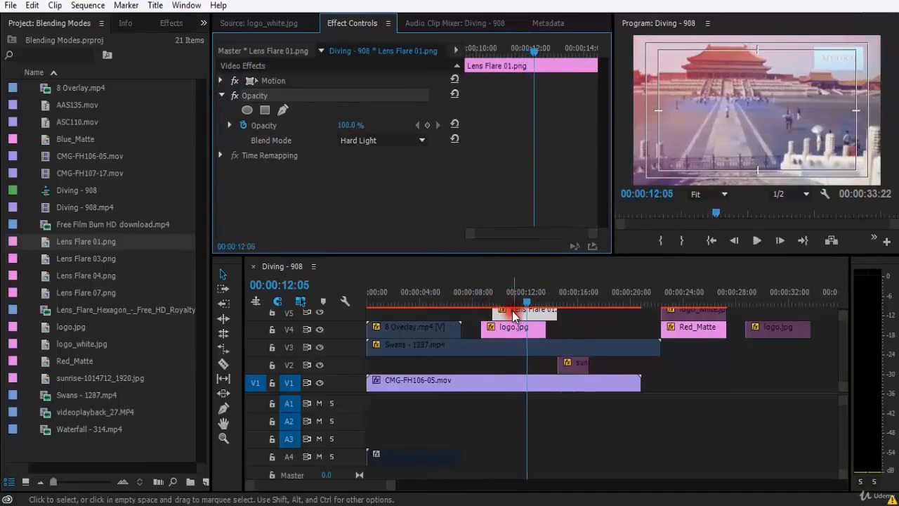
Step: Preview Lens Flare 03.png as a source and replace the Lens Flare 01.png clip on V5 with it from the bin
{"action": "double_click", "coordinate": [513, 311]}
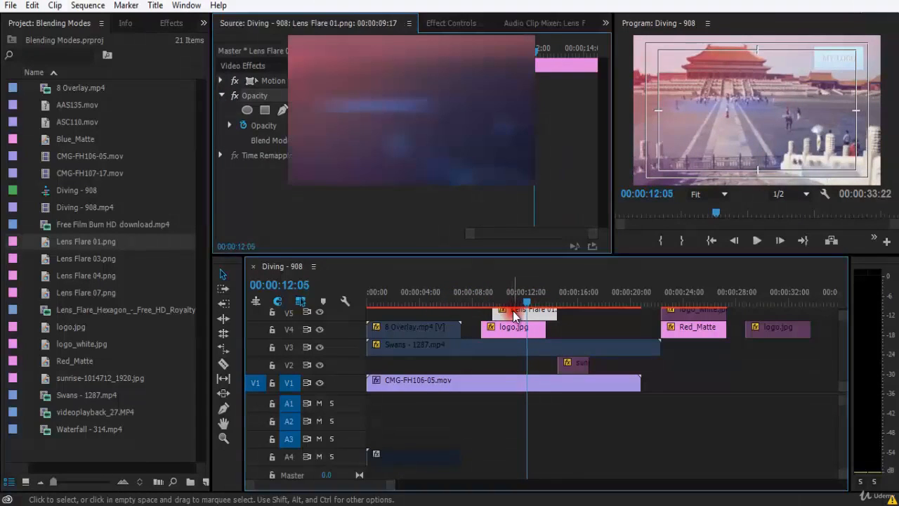
{"action": "double_click", "coordinate": [50, 261]}
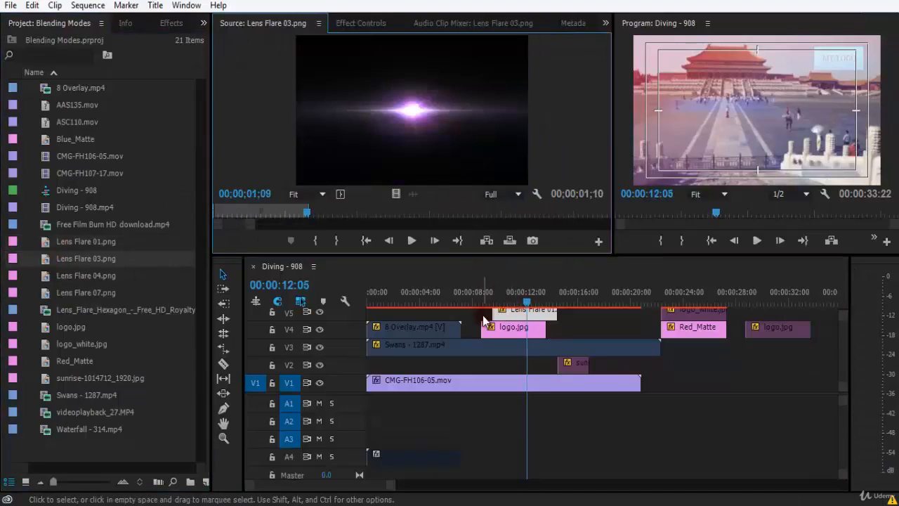
{"action": "left_click", "coordinate": [510, 314]}
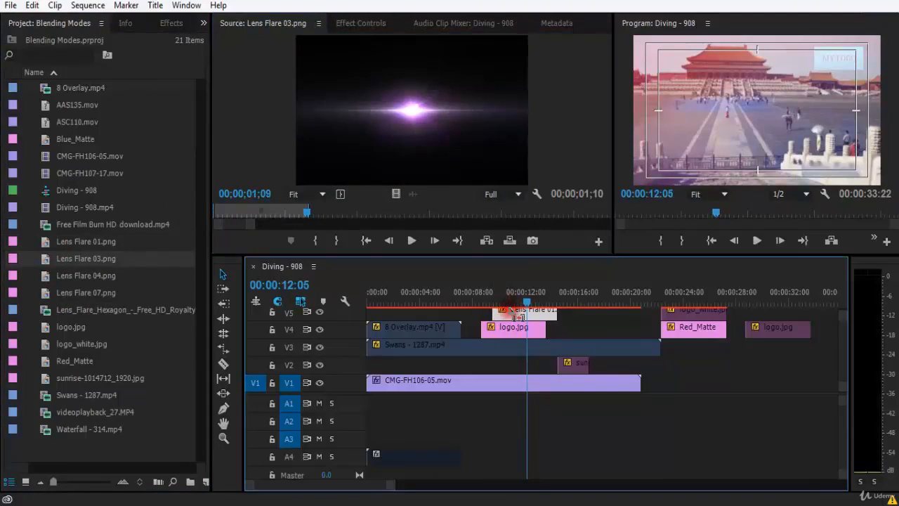
{"action": "right_click", "coordinate": [513, 304]}
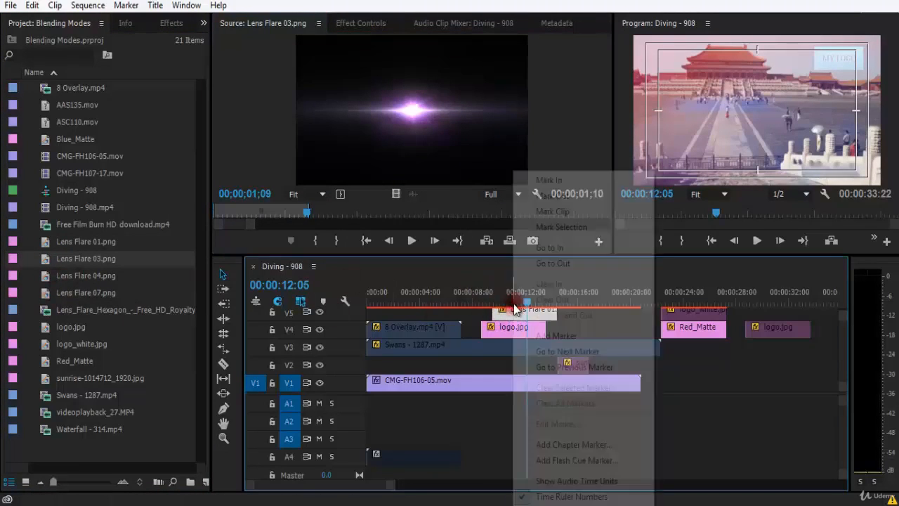
{"action": "left_click", "coordinate": [503, 314]}
{"action": "left_click", "coordinate": [507, 318]}
{"action": "right_click", "coordinate": [507, 317]}
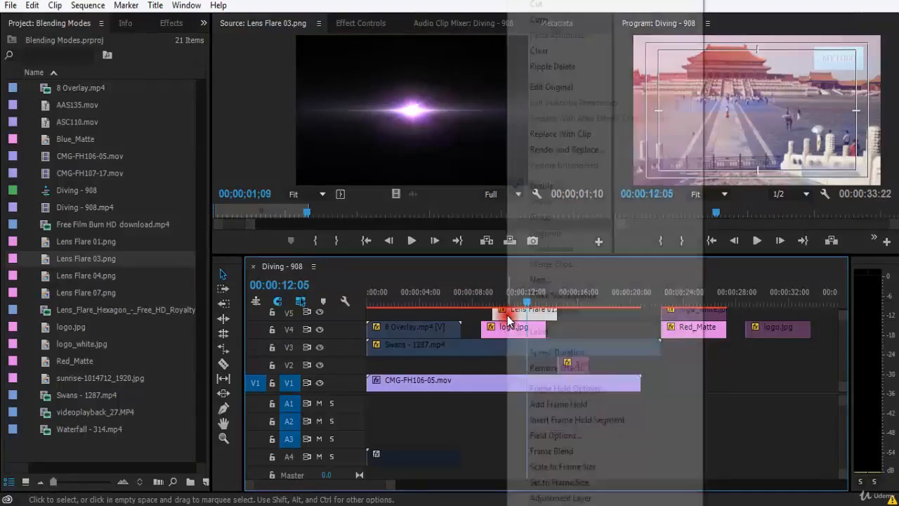
{"action": "mouse_move", "coordinate": [590, 133]}
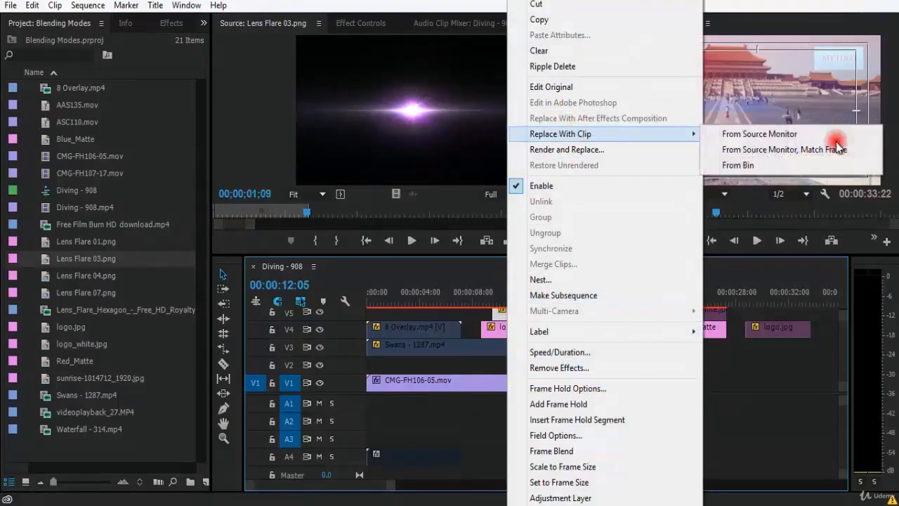
{"action": "left_click", "coordinate": [810, 164]}
Step: Switch the blend mode of the Lens Flare 03.png clip to Normal for comparison, and return it to Hard Light
{"action": "left_click", "coordinate": [359, 21]}
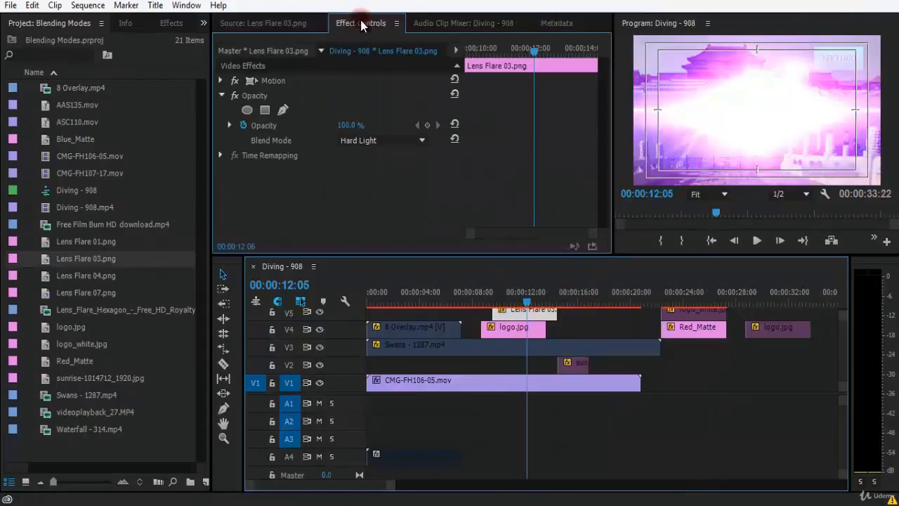
{"action": "left_click", "coordinate": [363, 140]}
{"action": "left_click", "coordinate": [462, 64]}
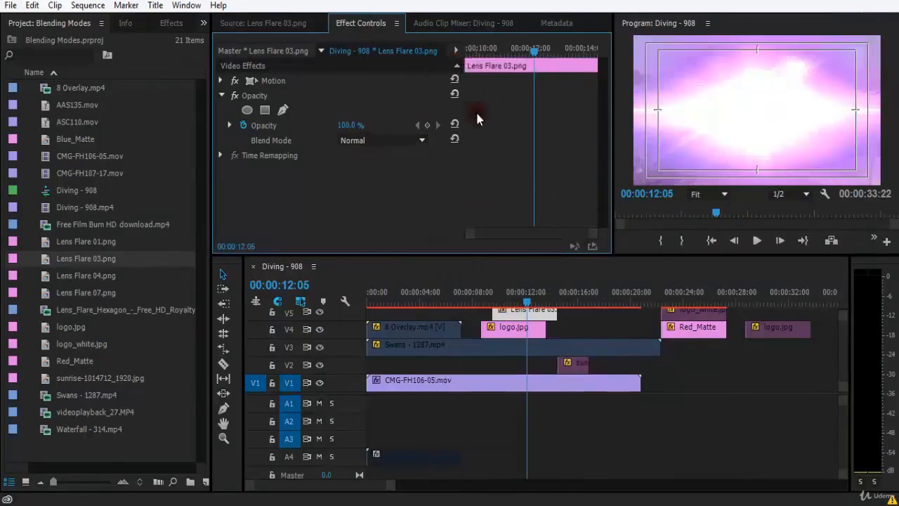
{"action": "left_click", "coordinate": [408, 142]}
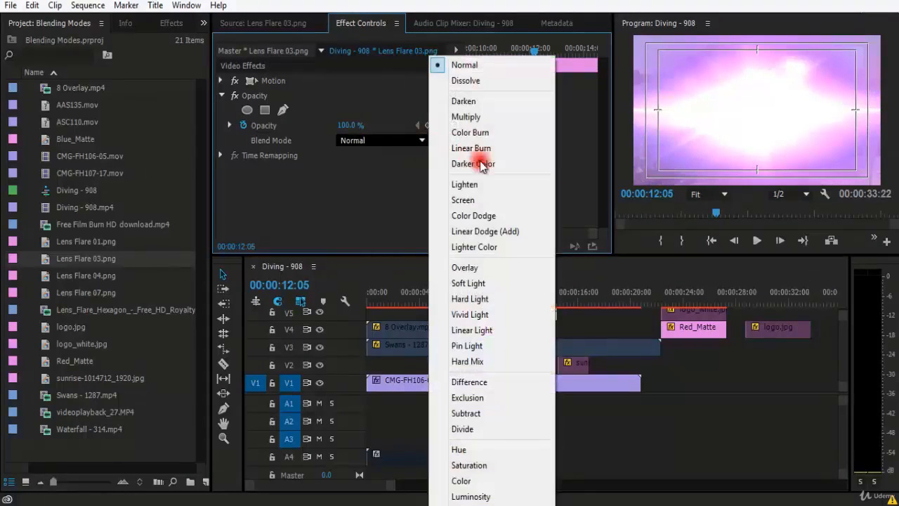
{"action": "left_click", "coordinate": [499, 298]}
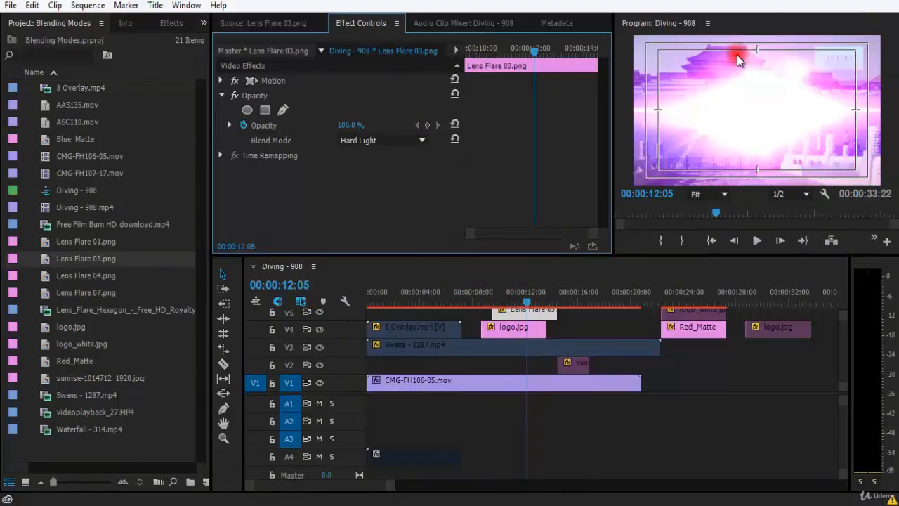
Step: Play the lens flare in Hard Light from 00:00:12:05 and delete the Lens Flare 03.png clip from V5
{"action": "left_click", "coordinate": [397, 141]}
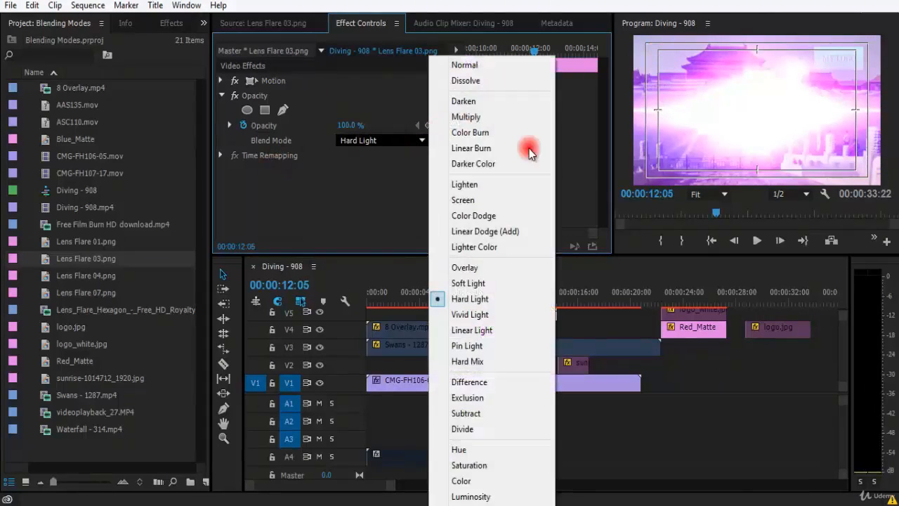
{"action": "left_click", "coordinate": [667, 436]}
{"action": "key", "text": "space"}
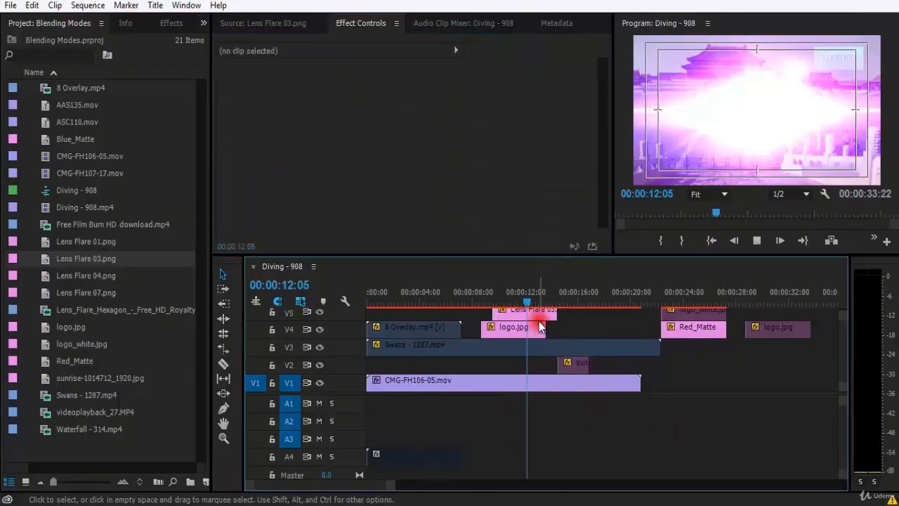
{"action": "key", "text": "space"}
{"action": "mouse_move", "coordinate": [531, 300]}
{"action": "left_mouse_down"}
{"action": "mouse_move", "coordinate": [511, 300]}
{"action": "mouse_move", "coordinate": [519, 302]}
{"action": "left_mouse_up"}
Step: Preview 8 Overlay.mp4 and videoplayback_27.MP4 as sources and place videoplayback_27.MP4 on V5 above the logo.jpg clip
{"action": "double_click", "coordinate": [41, 90]}
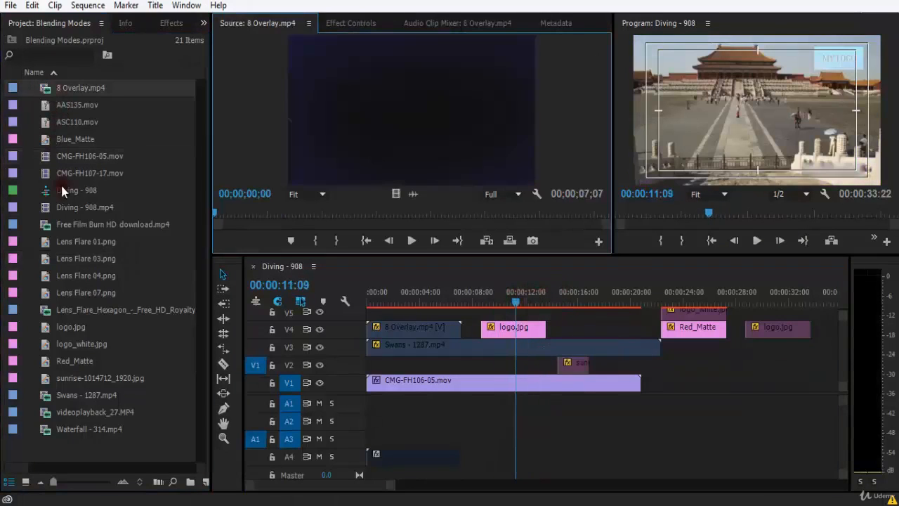
{"action": "double_click", "coordinate": [40, 414]}
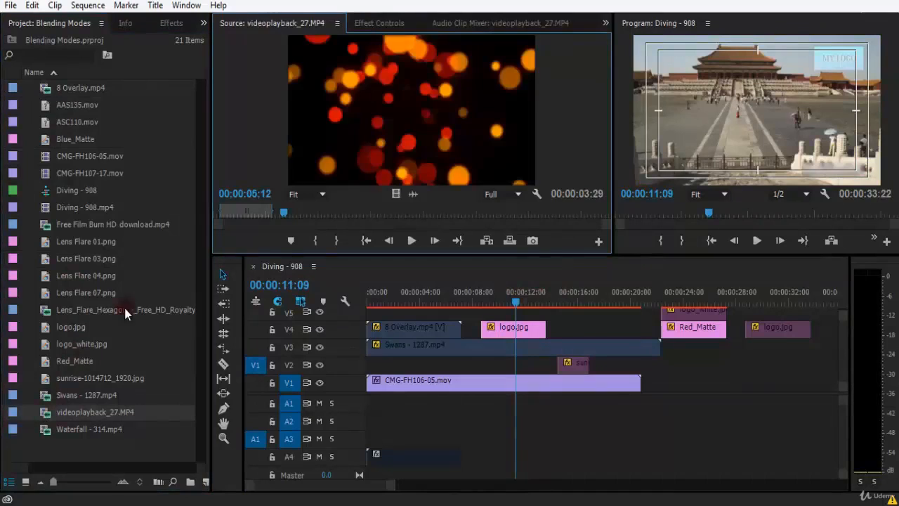
{"action": "left_click_drag", "start_coordinate": [48, 416], "coordinate": [514, 295]}
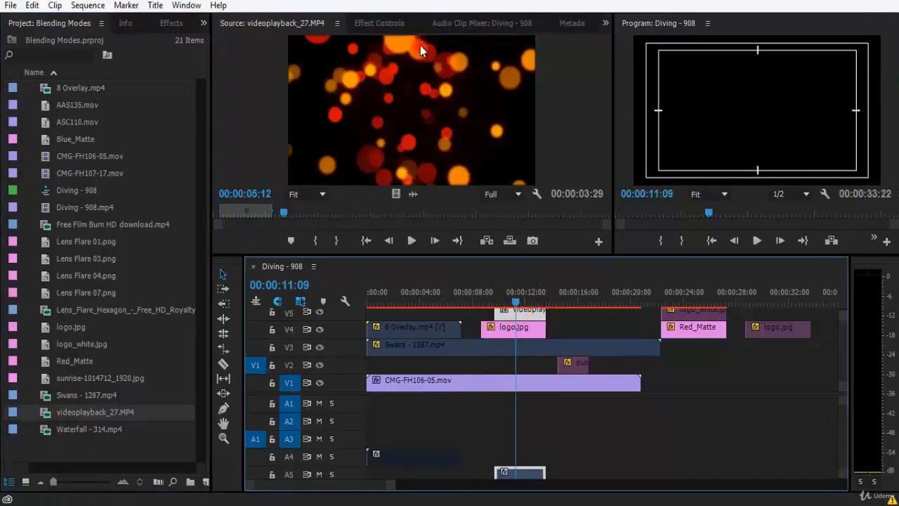
Step: Set the blend mode of the videoplayback_27.MP4 clip to Hard Light and play the sequence from 00:00:11:09
{"action": "left_click", "coordinate": [379, 22]}
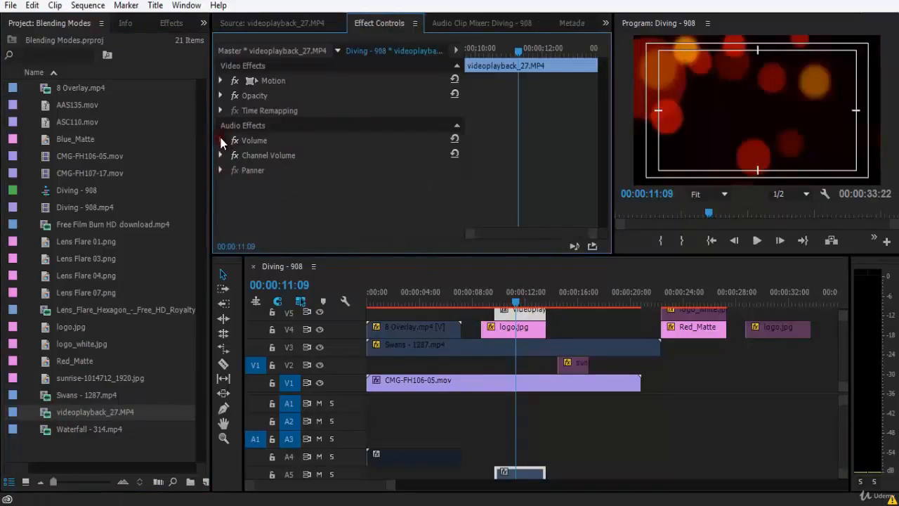
{"action": "left_click", "coordinate": [220, 96]}
{"action": "left_click", "coordinate": [402, 141]}
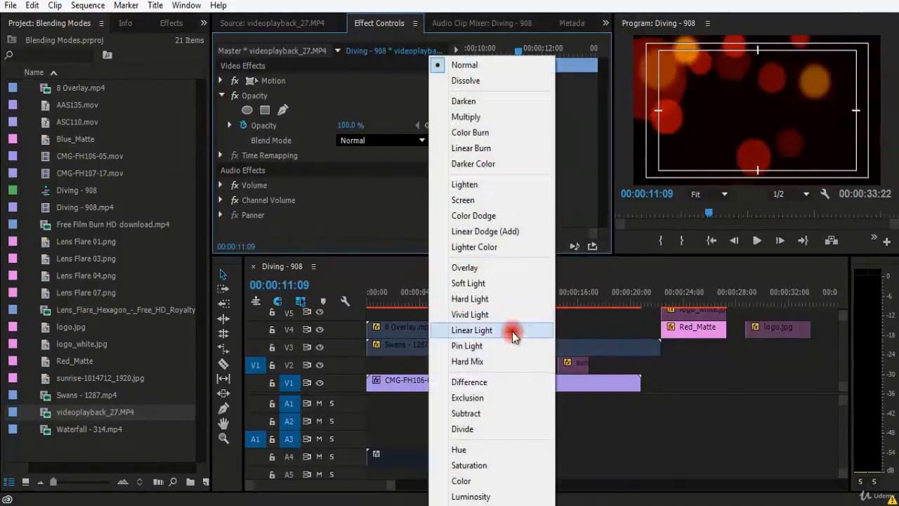
{"action": "left_click", "coordinate": [496, 299]}
{"action": "key", "text": "space"}
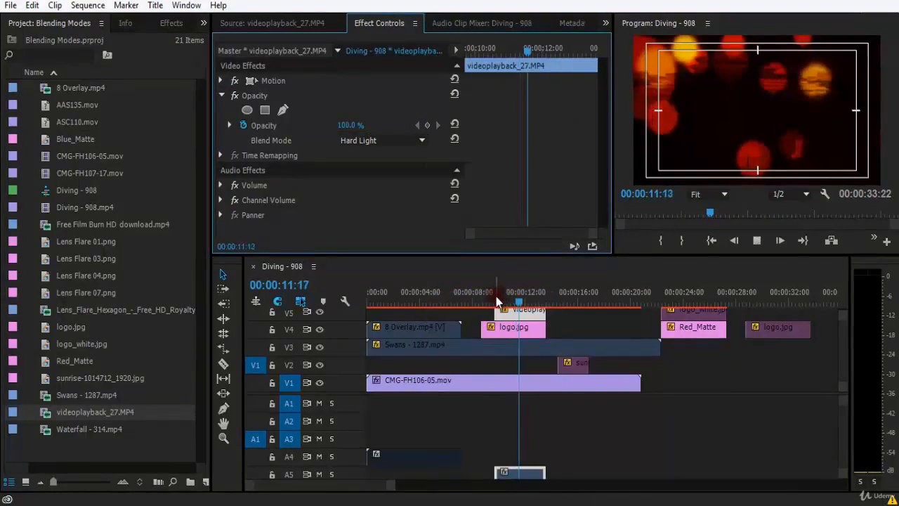
{"action": "key", "text": "space"}
Step: Scrub back to about 00:00:10 and delete the logo.jpg clip beneath videoplayback_27.MP4 on V4
{"action": "left_click_drag", "start_coordinate": [547, 301], "coordinate": [500, 313]}
{"action": "left_click", "coordinate": [528, 334]}
{"action": "key", "text": "Delete"}
Step: Replay the section up to 00:00:13:05 to examine how videoplayback_27.MP4 blends over CMG-FH106-05.mov in Hard Light without the logo
{"action": "key", "text": "space"}
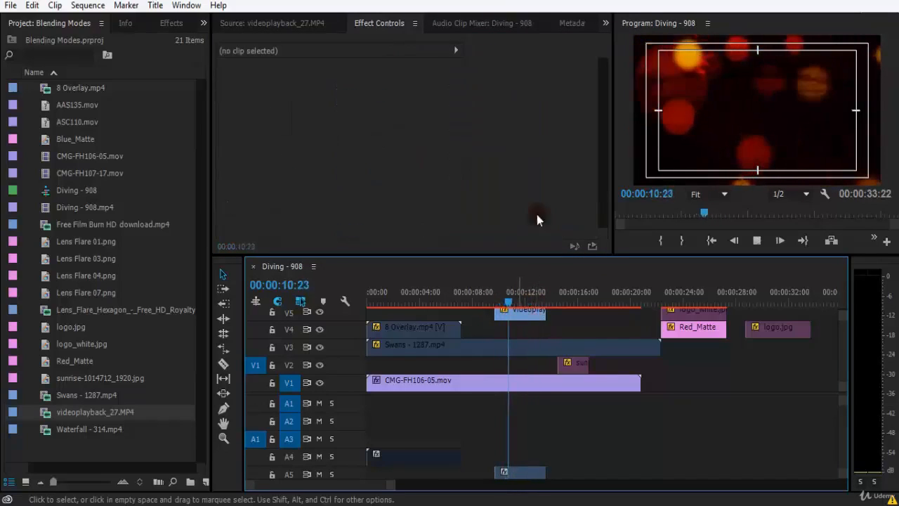
{"action": "key", "text": "space"}
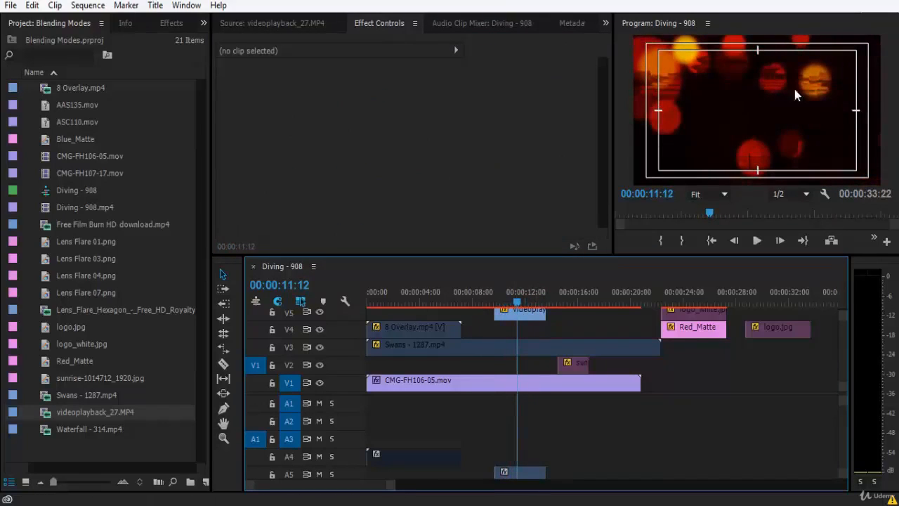
{"action": "key", "text": "space"}
{"action": "key", "text": "space"}
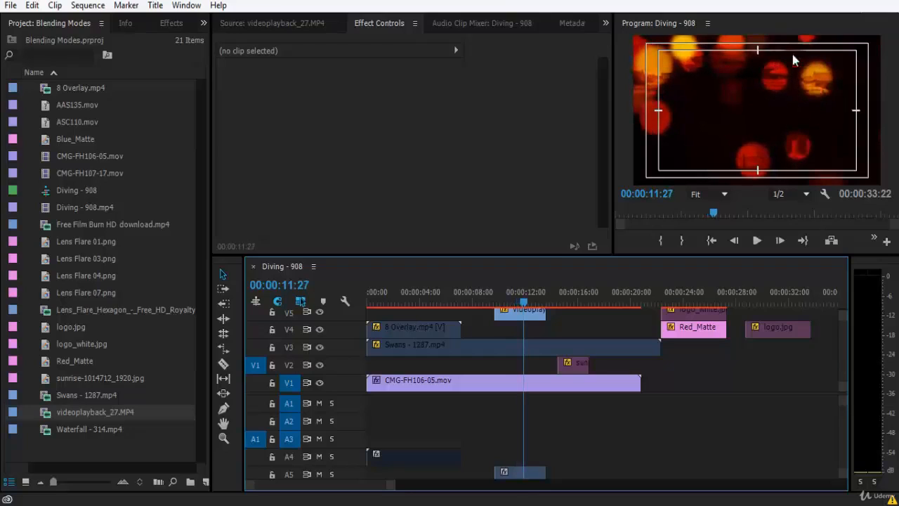
{"action": "left_click_drag", "start_coordinate": [522, 300], "coordinate": [505, 300]}
{"action": "key", "text": "space"}
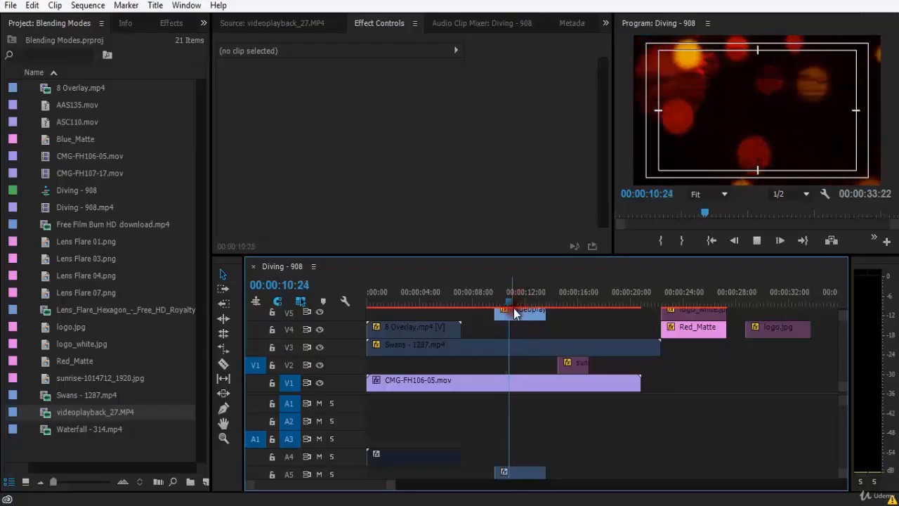
{"action": "key", "text": "space"}
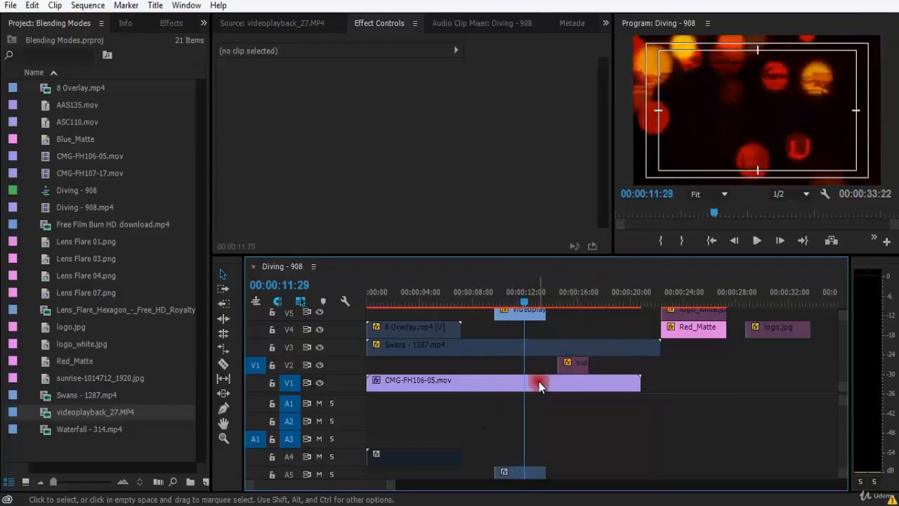
{"action": "key", "text": "space"}
{"action": "left_click", "coordinate": [539, 304]}
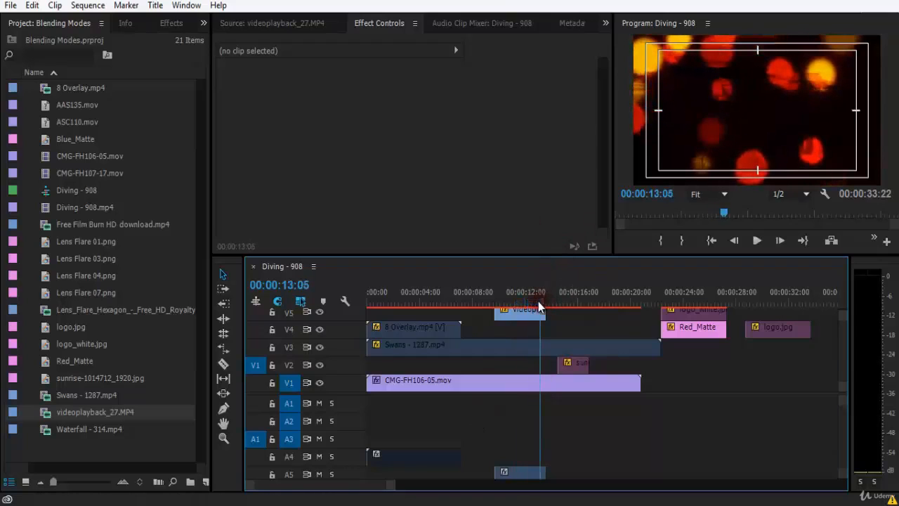
Step: Replay videoplayback_27.MP4 from about 00:00:12:09 and again from about 00:00:11 to examine its Hard Light blend over the footage
{"action": "mouse_move", "coordinate": [539, 304]}
{"action": "left_mouse_down"}
{"action": "mouse_move", "coordinate": [501, 312]}
{"action": "mouse_move", "coordinate": [528, 312]}
{"action": "left_mouse_up"}
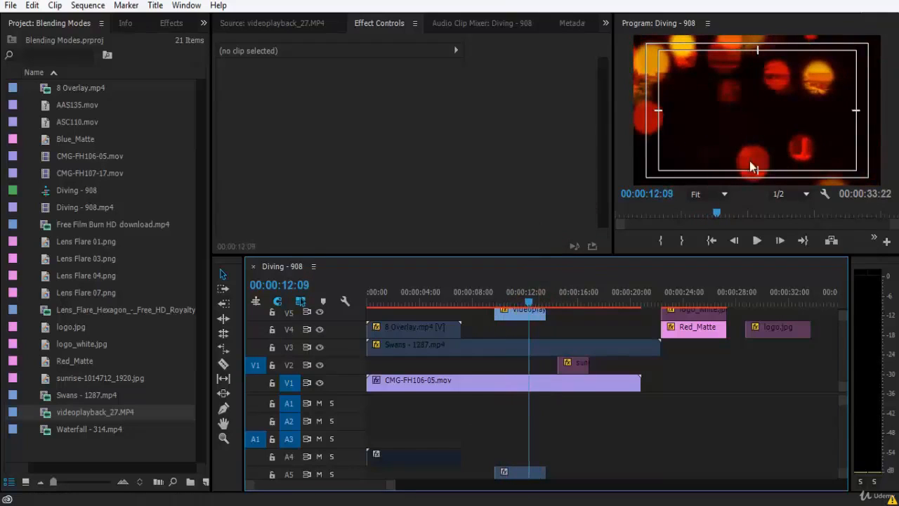
{"action": "left_click", "coordinate": [756, 144]}
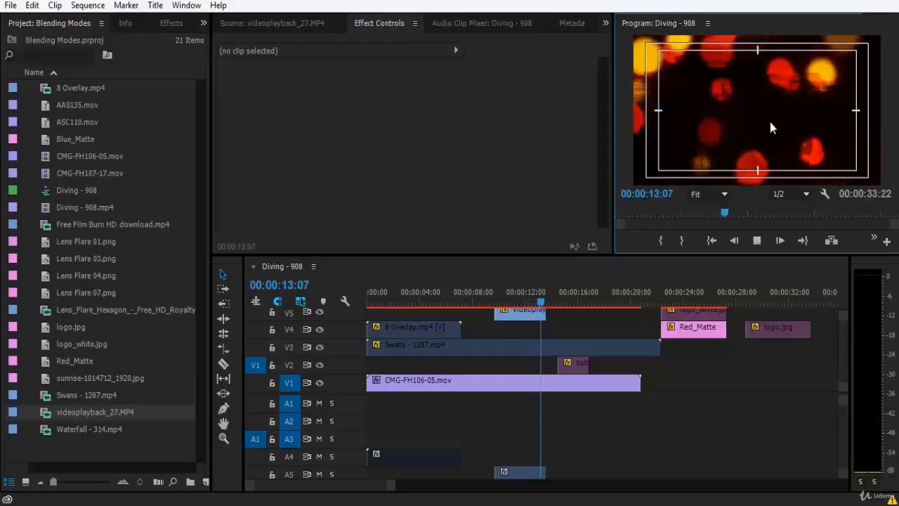
{"action": "key", "text": "space"}
{"action": "left_click_drag", "start_coordinate": [535, 295], "coordinate": [525, 315]}
{"action": "key", "text": "space"}
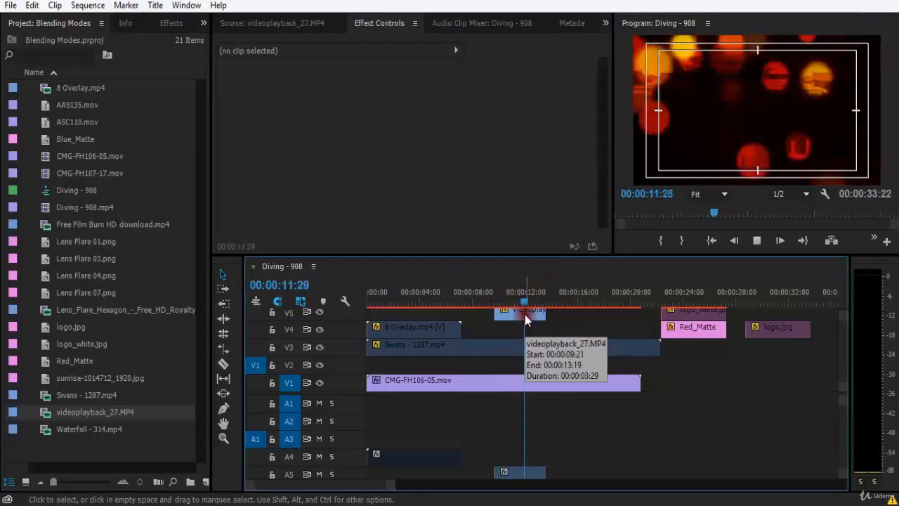
{"action": "key", "text": "space"}
Step: Place 8 Overlay.mp4 on V4 at about 00:00:09:21 and remove the videoplayback_27.MP4 clip above it
{"action": "left_click_drag", "start_coordinate": [52, 91], "coordinate": [498, 335]}
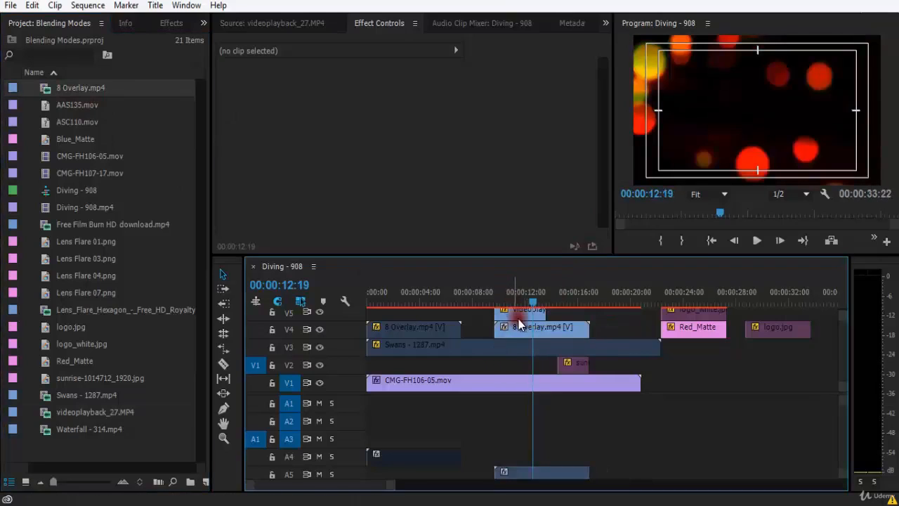
{"action": "left_click_drag", "start_coordinate": [528, 302], "coordinate": [506, 303]}
{"action": "left_click", "coordinate": [537, 327]}
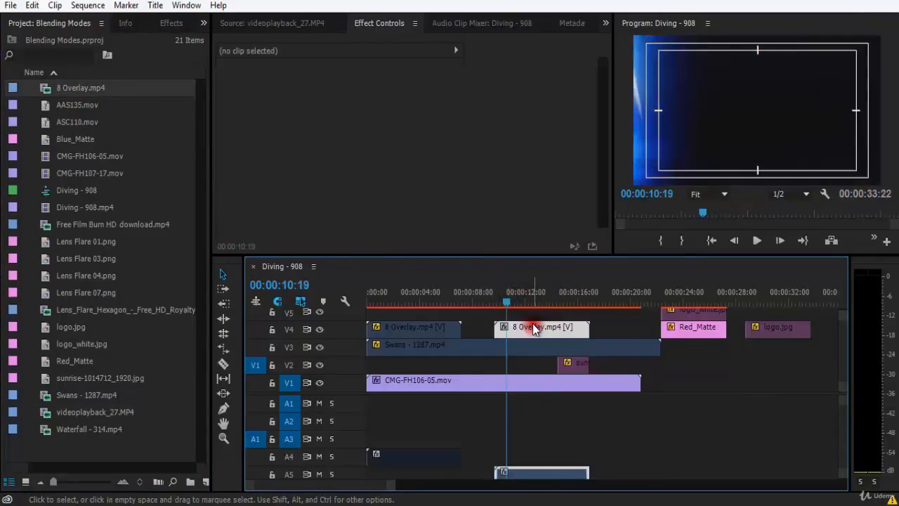
Step: Set the blend mode of the new 8 Overlay.mp4 clip on V4 to Hard Light and play it from 00:00:10:19
{"action": "left_click", "coordinate": [221, 82]}
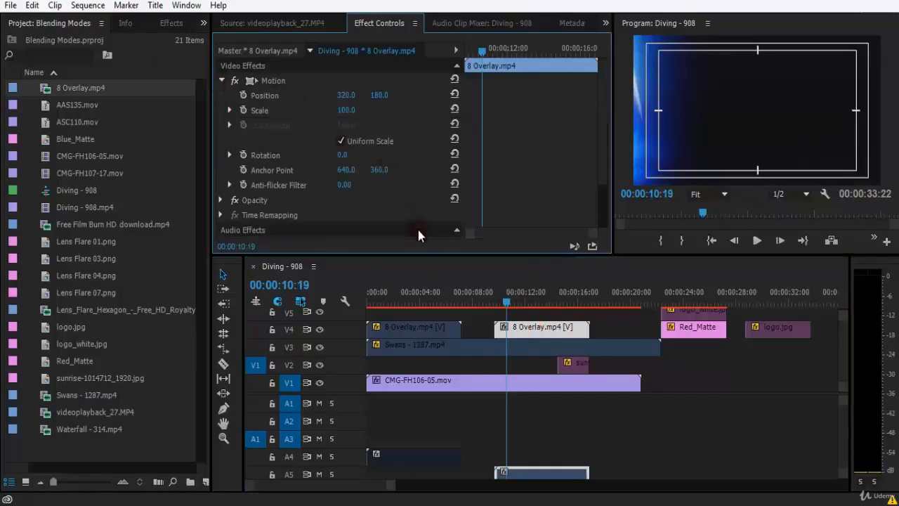
{"action": "left_click", "coordinate": [219, 201]}
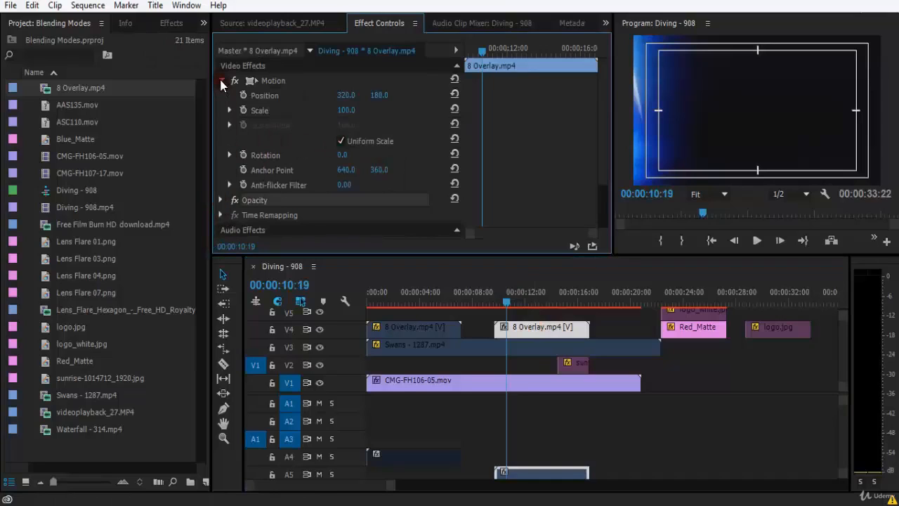
{"action": "left_click", "coordinate": [220, 82]}
{"action": "left_click", "coordinate": [221, 96]}
{"action": "left_click", "coordinate": [387, 140]}
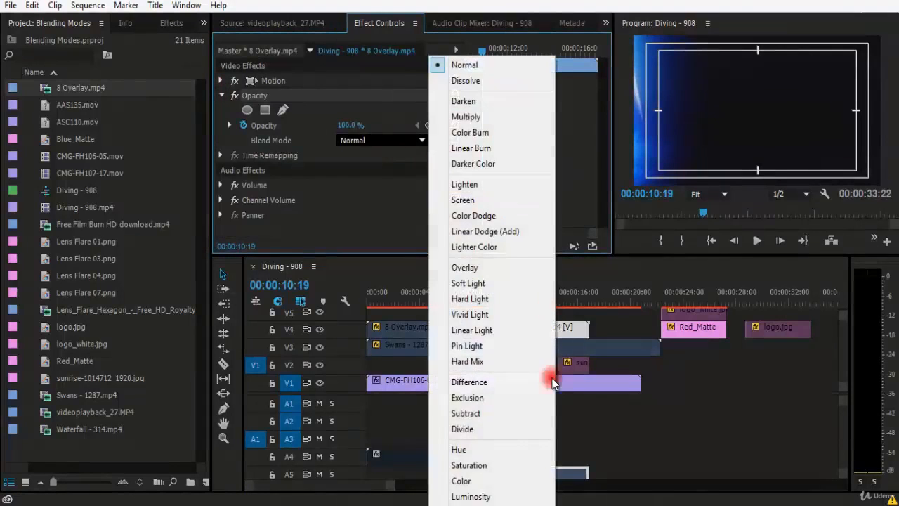
{"action": "left_click", "coordinate": [453, 297]}
{"action": "key", "text": "space"}
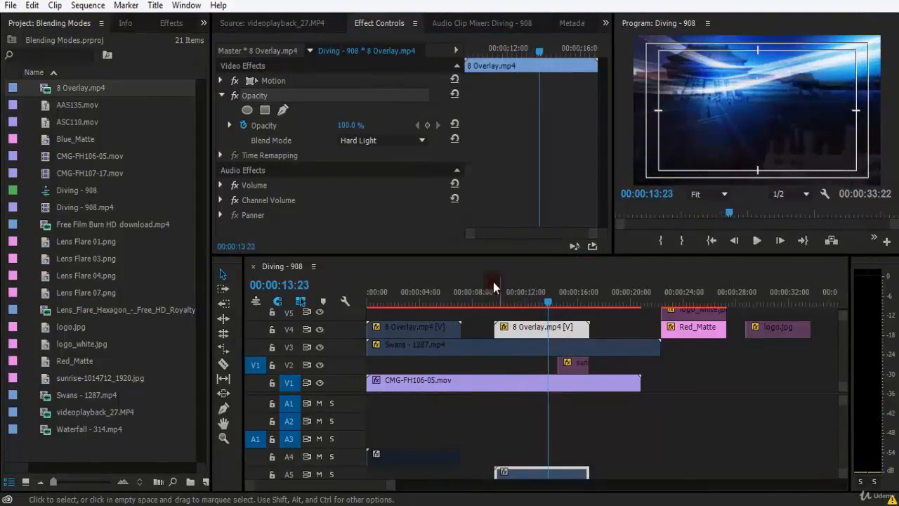
{"action": "mouse_move", "coordinate": [545, 295]}
{"action": "left_mouse_down"}
{"action": "mouse_move", "coordinate": [515, 304]}
{"action": "mouse_move", "coordinate": [566, 293]}
{"action": "mouse_move", "coordinate": [527, 302]}
{"action": "mouse_move", "coordinate": [539, 297]}
{"action": "left_mouse_up"}
{"action": "key", "text": "space"}
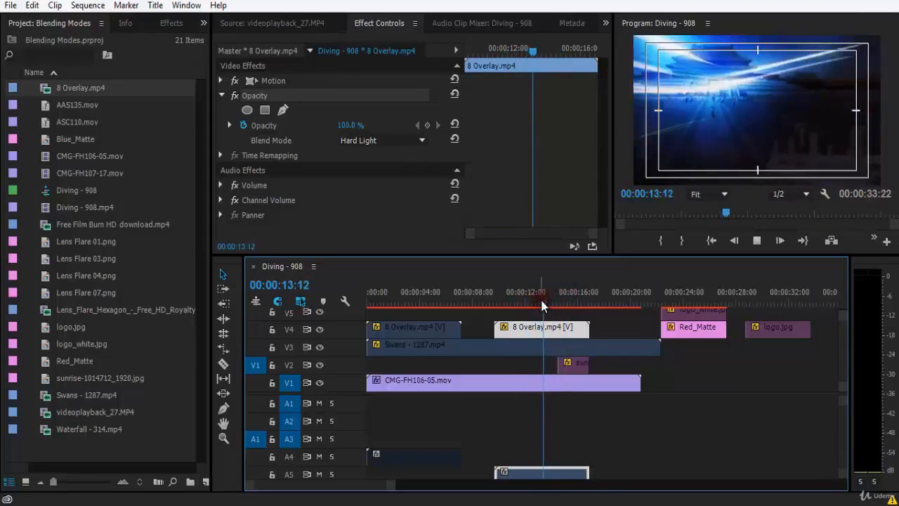
Step: Undo the Hard Light change and the clip swap back to videoplayback_27.MP4 on V5, and save the project
{"action": "left_click", "coordinate": [547, 330]}
{"action": "key", "text": "ctrl+z"}
{"action": "key", "text": "ctrl+z"}
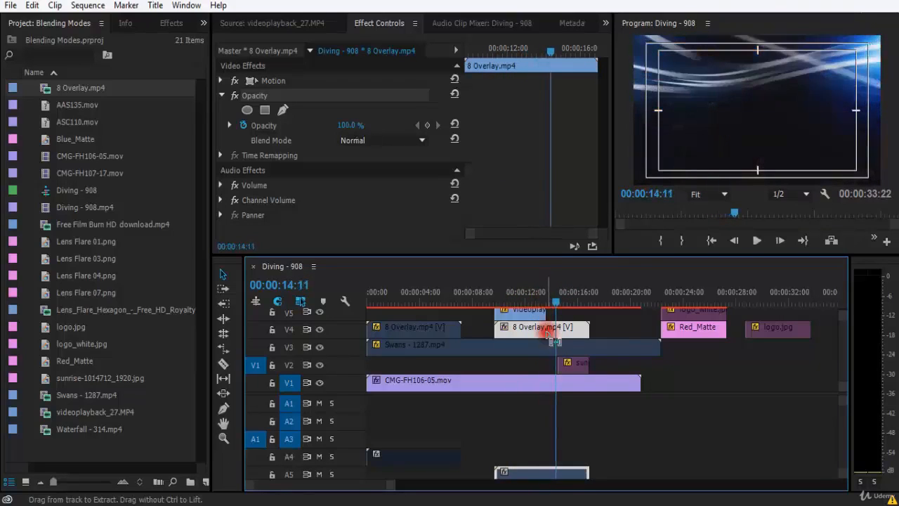
{"action": "key", "text": "ctrl+z"}
{"action": "left_click_drag", "start_coordinate": [515, 284], "coordinate": [507, 284]}
{"action": "key", "text": "ctrl+s"}
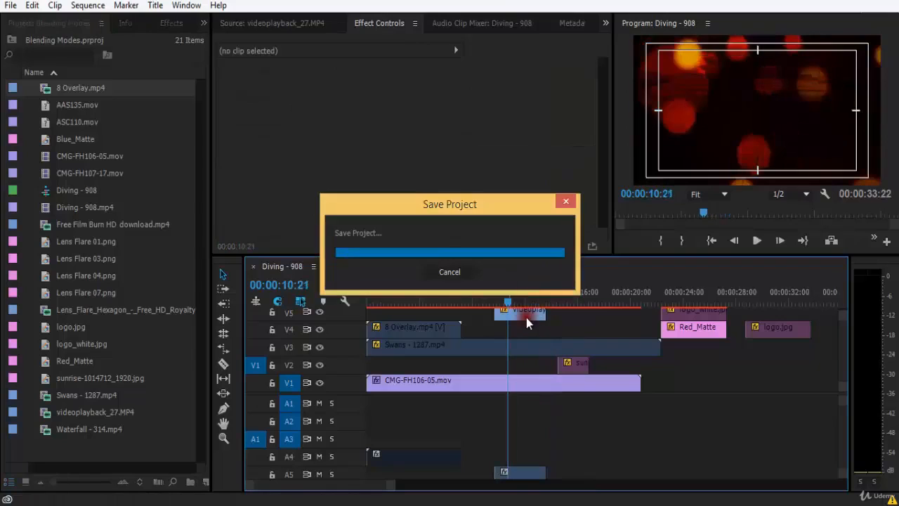
Step: Review the blend mode options of the videoplayback_27.MP4 clip and switch to the Excel notes to read the Vivid Light description
{"action": "left_click", "coordinate": [525, 317]}
{"action": "left_click", "coordinate": [394, 141]}
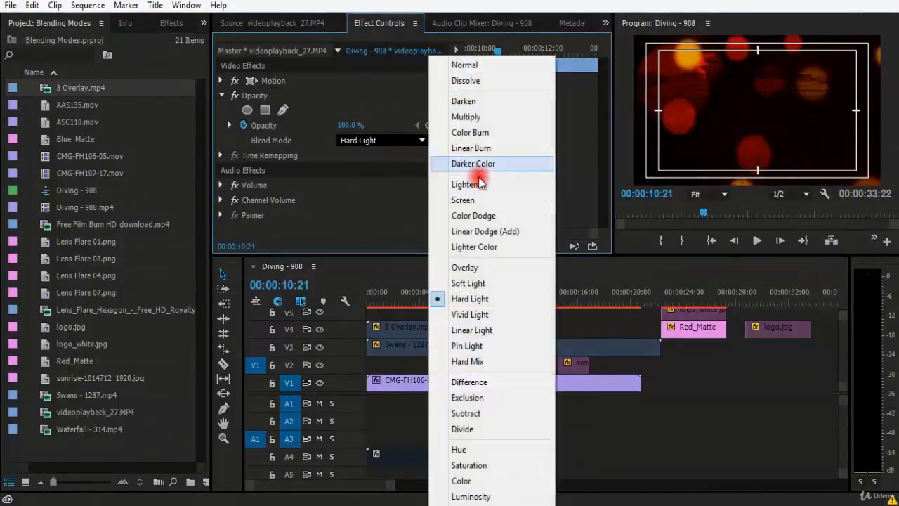
{"action": "left_click", "coordinate": [590, 287]}
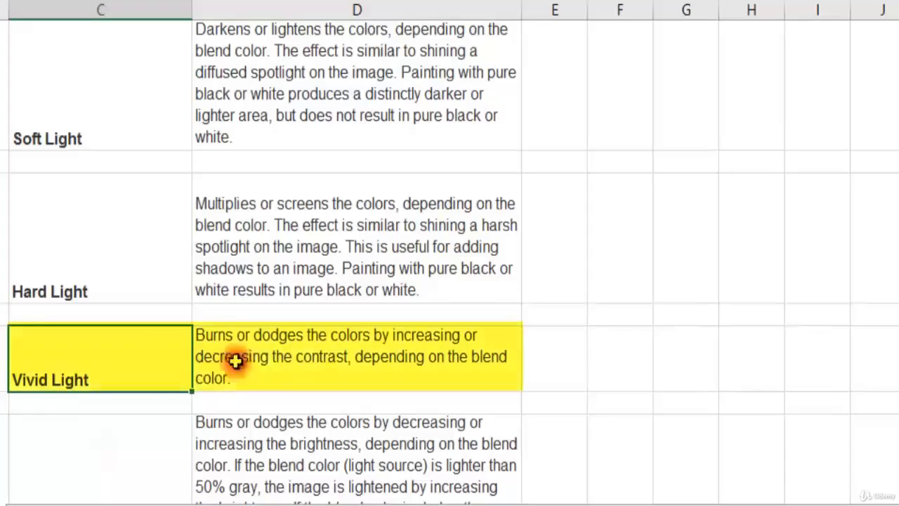
{"action": "left_click", "coordinate": [386, 358]}
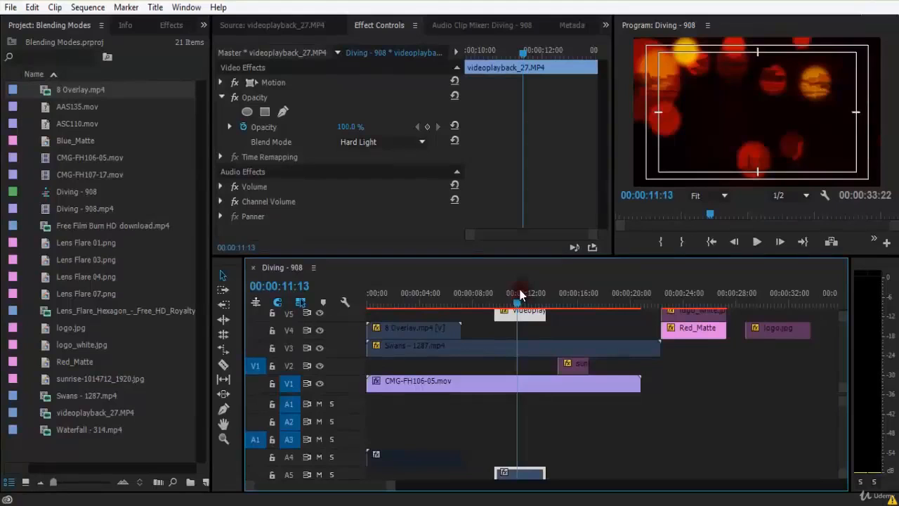
Step: Set the blend mode of the videoplayback_27.MP4 clip on V5 to Vivid Light and play that section twice
{"action": "left_click", "coordinate": [402, 140]}
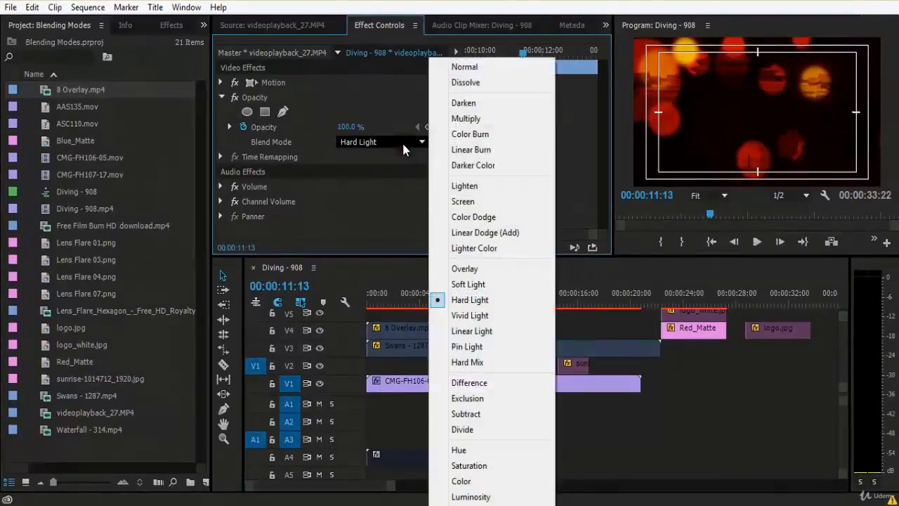
{"action": "left_click", "coordinate": [467, 309]}
{"action": "key", "text": "space"}
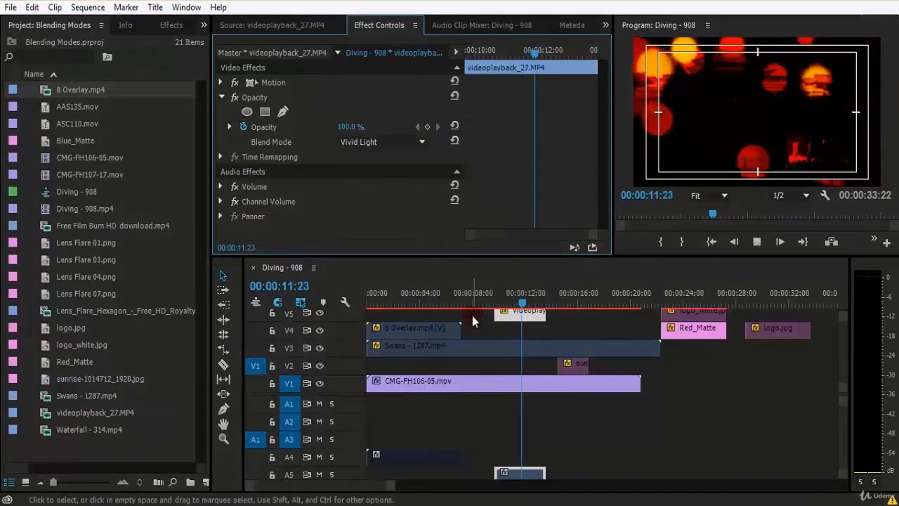
{"action": "left_click", "coordinate": [502, 301]}
{"action": "key", "text": "space"}
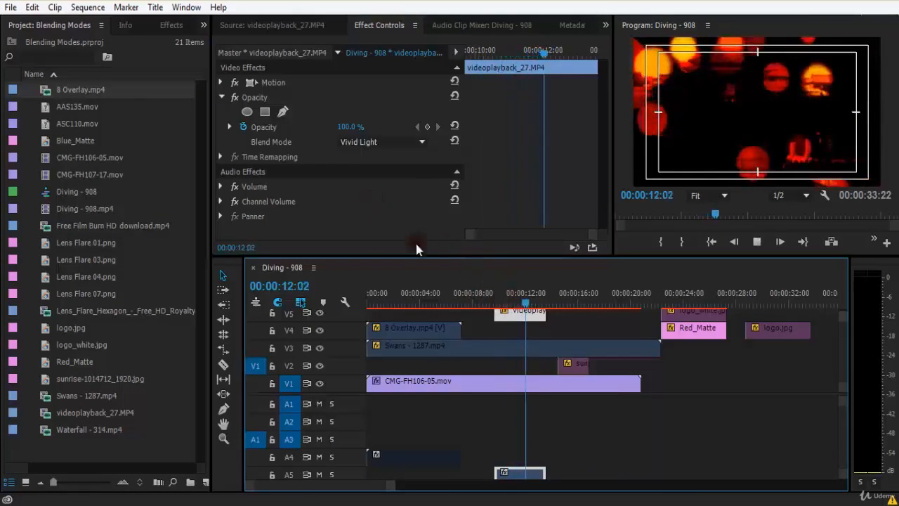
{"action": "key", "text": "space"}
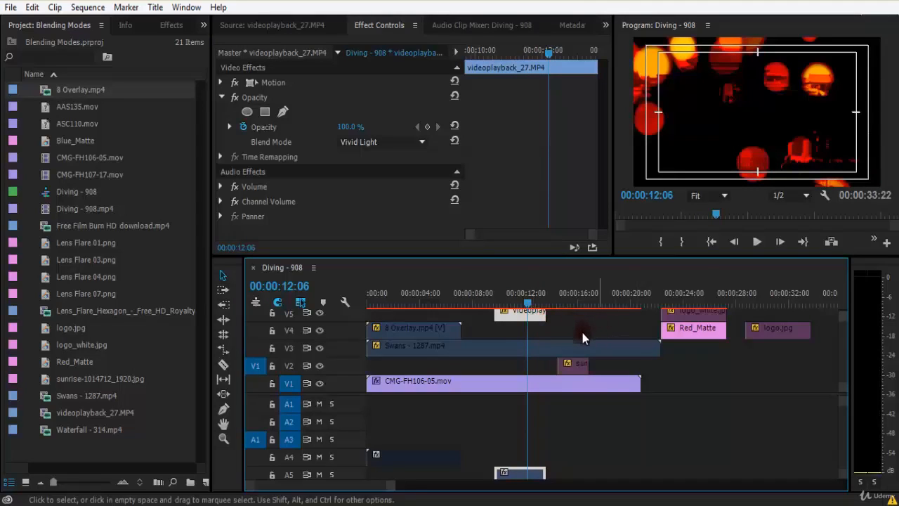
Step: Remove videoplayback_27.MP4 from V5, enable Swans - 1287.mp4 on V3 and play it with the blend mode Vivid Light
{"action": "right_click", "coordinate": [513, 351]}
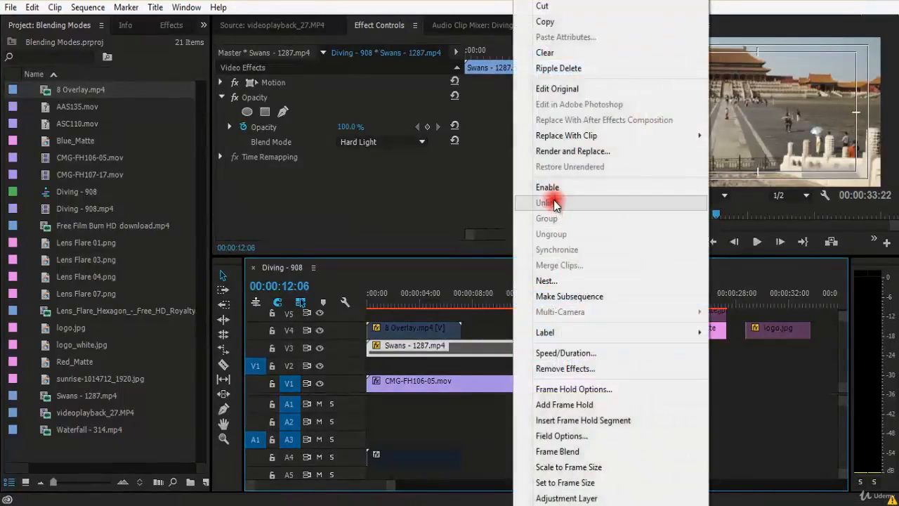
{"action": "left_click", "coordinate": [551, 187]}
{"action": "left_click", "coordinate": [386, 142]}
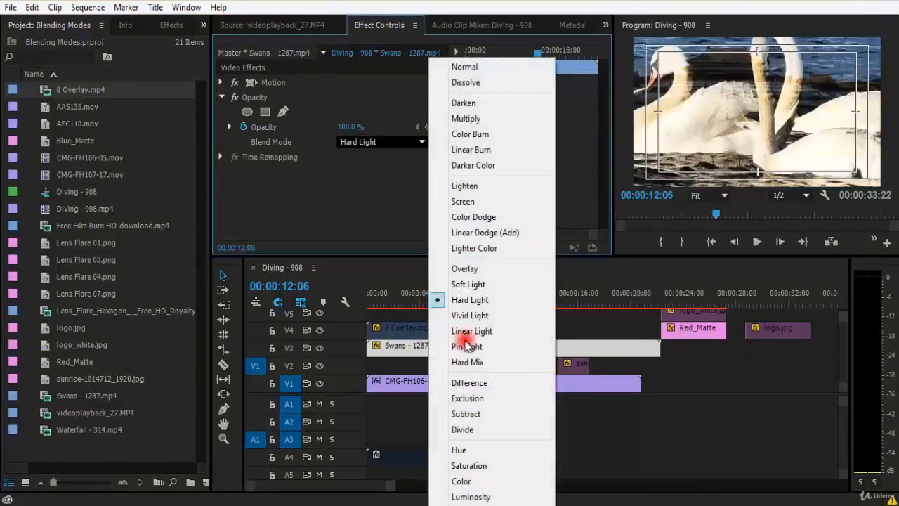
{"action": "left_click", "coordinate": [474, 316]}
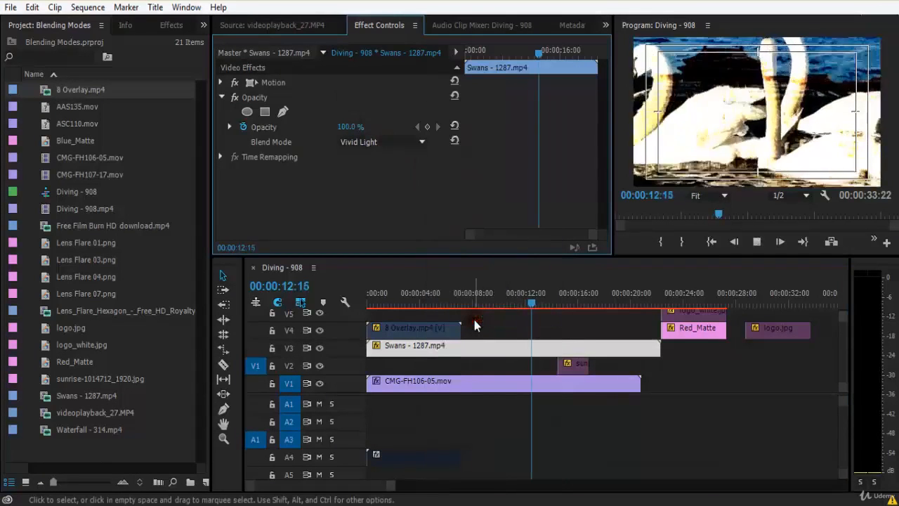
{"action": "left_click_drag", "start_coordinate": [546, 294], "coordinate": [499, 295]}
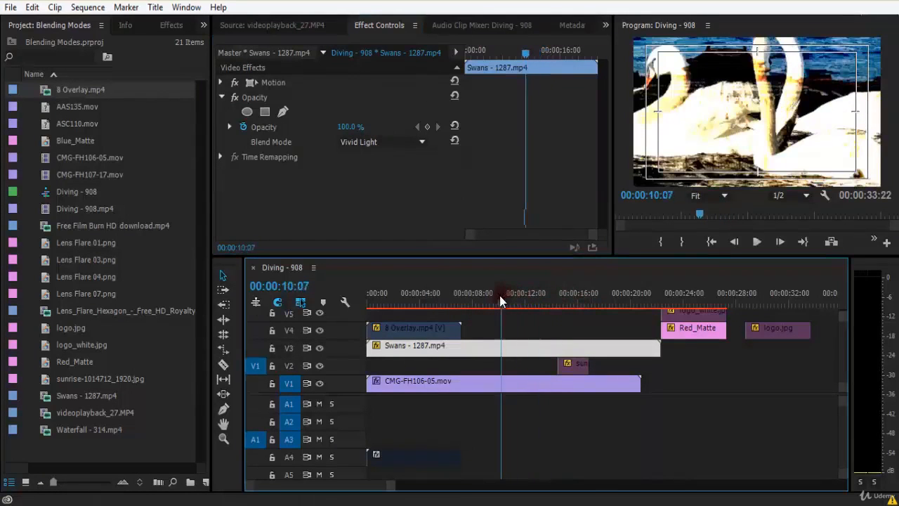
Step: Place CMG-FH107-17.mov on V4 at about 00:00:09 and disable the Swans - 1287.mp4 clip beneath it
{"action": "double_click", "coordinate": [50, 313]}
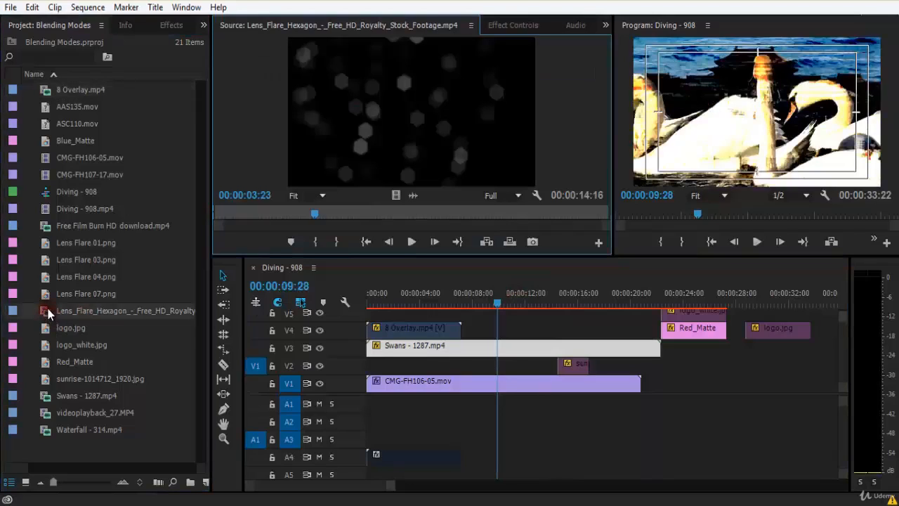
{"action": "double_click", "coordinate": [46, 173]}
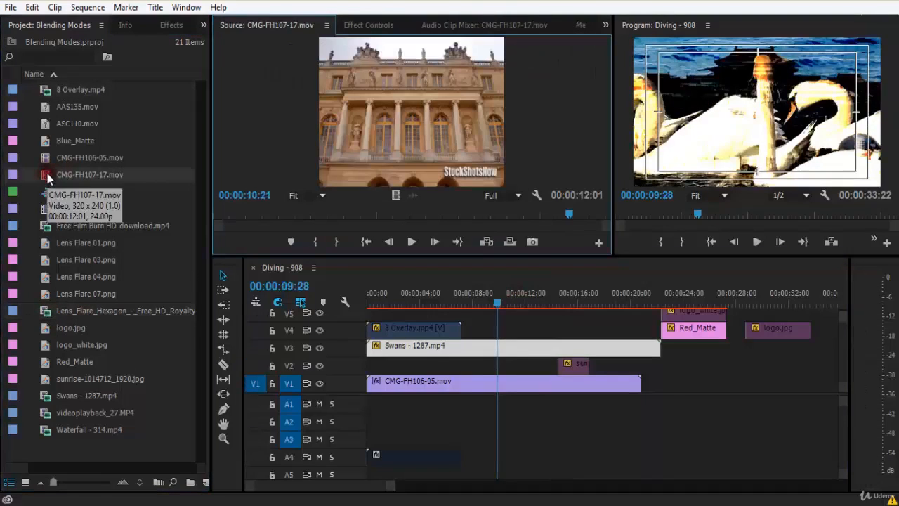
{"action": "left_click_drag", "start_coordinate": [511, 327], "coordinate": [485, 330]}
{"action": "right_click", "coordinate": [493, 346]}
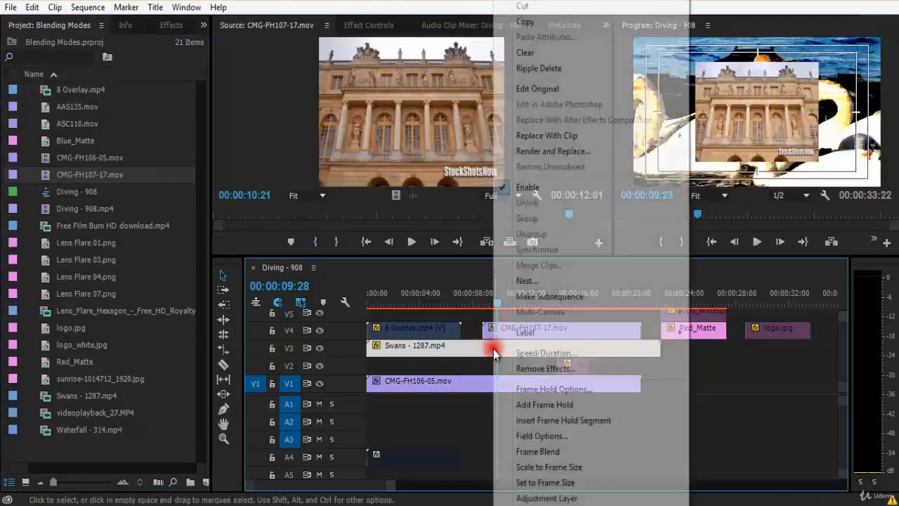
{"action": "key", "text": "Escape"}
Step: Scale the CMG-FH107-17.mov clip on V4 to the frame size and set its Scale to 152
{"action": "right_click", "coordinate": [513, 334]}
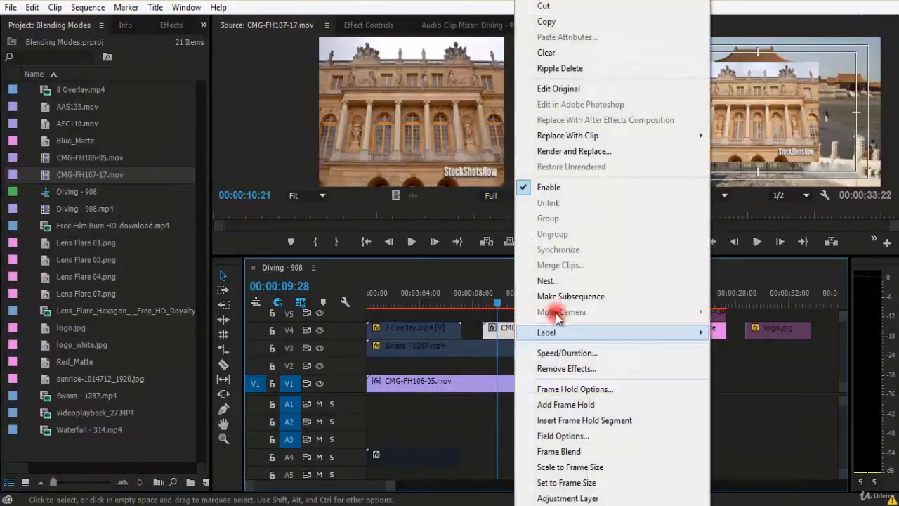
{"action": "left_click", "coordinate": [590, 467]}
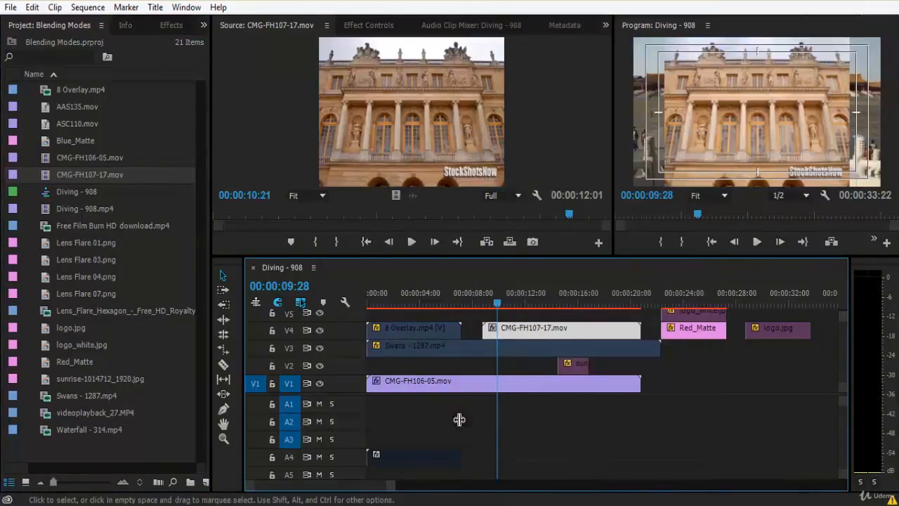
{"action": "left_click", "coordinate": [367, 24]}
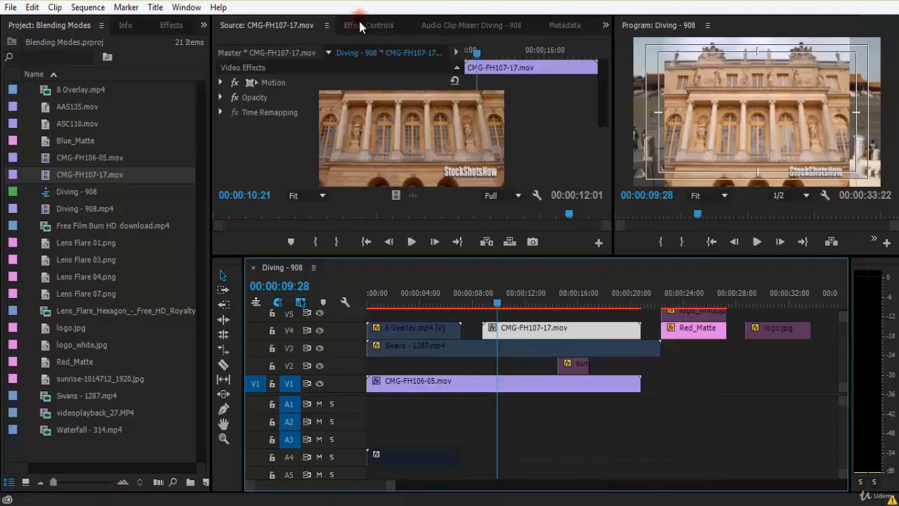
{"action": "left_click", "coordinate": [220, 83]}
{"action": "mouse_move", "coordinate": [351, 111]}
{"action": "left_mouse_down"}
{"action": "mouse_move", "coordinate": [388, 112]}
{"action": "mouse_move", "coordinate": [345, 109]}
{"action": "left_mouse_up"}
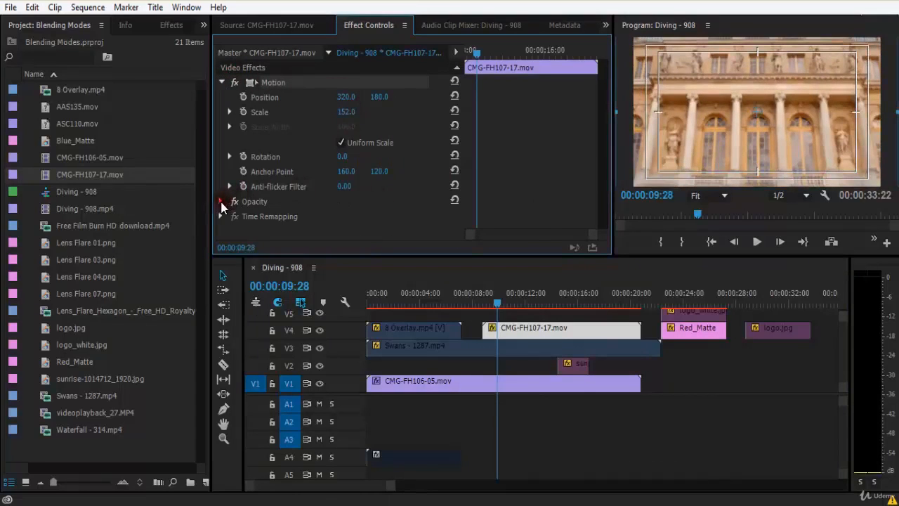
Step: Set the blend mode of the CMG-FH107-17.mov clip to Vivid Light and play it from 00:00:09:28
{"action": "scroll", "coordinate": [363, 236], "scroll_direction": "down", "scroll_amount": 3}
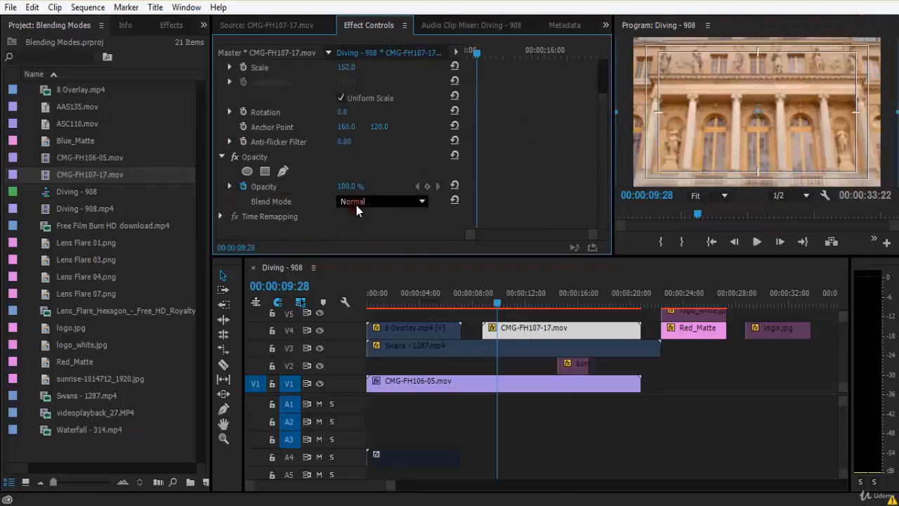
{"action": "left_click", "coordinate": [356, 204]}
{"action": "left_click", "coordinate": [487, 315]}
{"action": "key", "text": "space"}
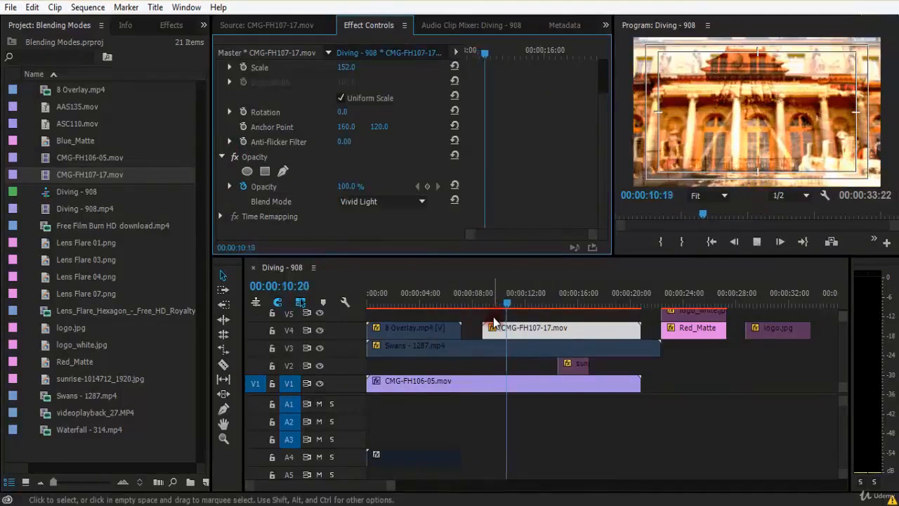
Step: Delete the CMG-FH107-17.mov clip from V4 and move the playhead back to about 00:00:10:27
{"action": "left_click", "coordinate": [547, 335]}
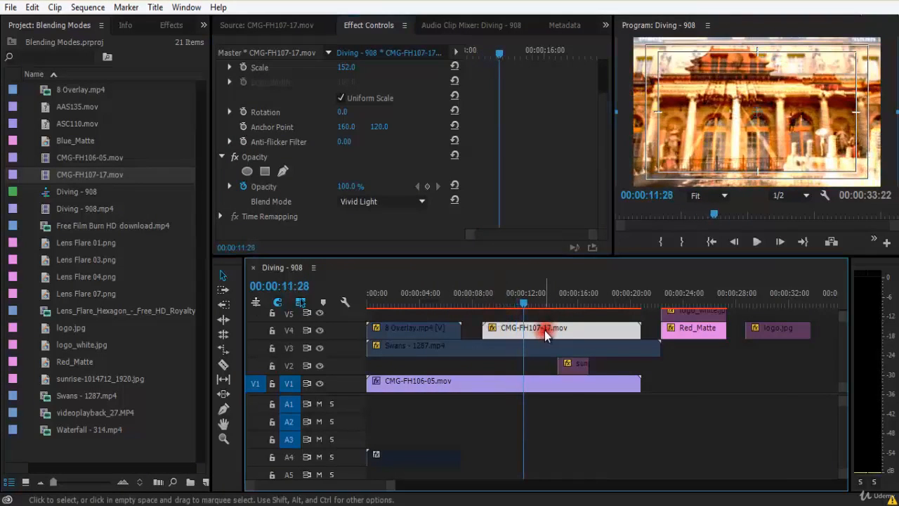
{"action": "key", "text": "Delete"}
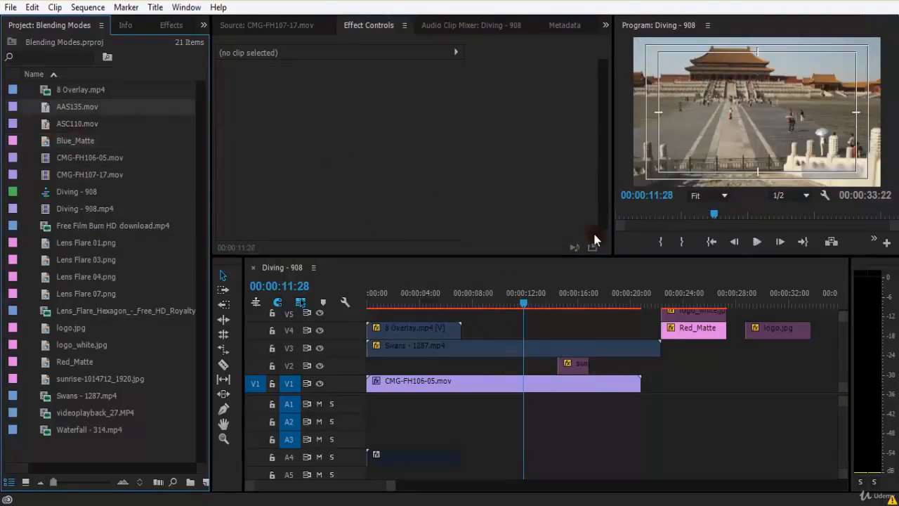
{"action": "left_click", "coordinate": [511, 306]}
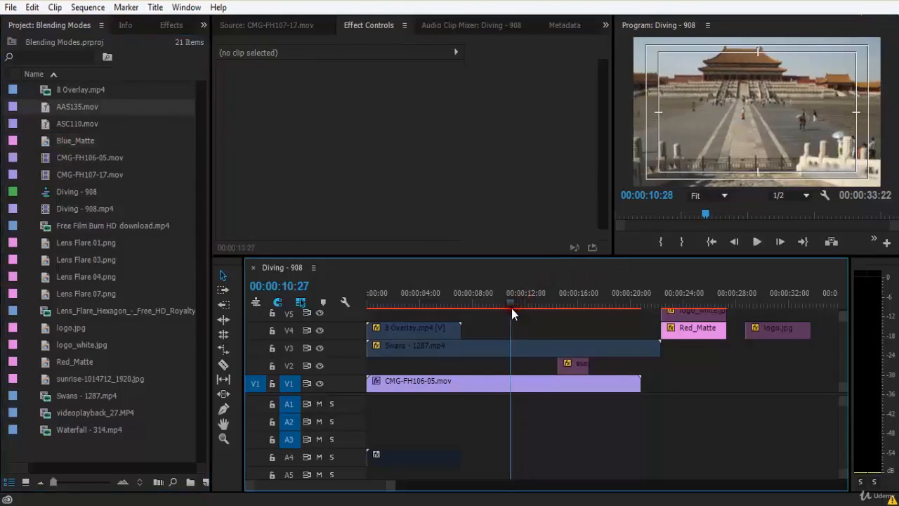
Step: Open Diving - 908.mp4 in the source viewer and mark an in point at about 00:00:22 and an out point at 00:00:27:25
{"action": "double_click", "coordinate": [48, 208]}
{"action": "key", "text": "space"}
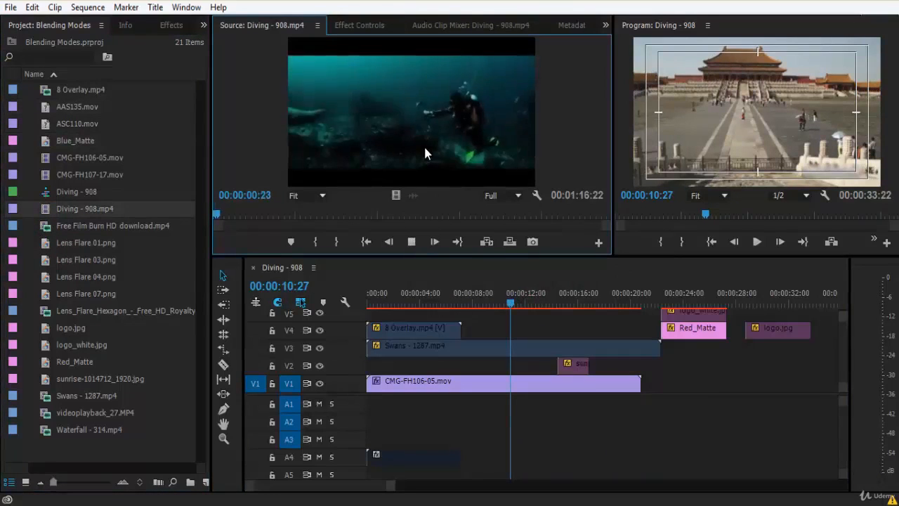
{"action": "left_click_drag", "start_coordinate": [48, 209], "coordinate": [388, 267]}
{"action": "left_click_drag", "start_coordinate": [289, 216], "coordinate": [329, 219]}
{"action": "key", "text": "i"}
{"action": "key", "text": "space"}
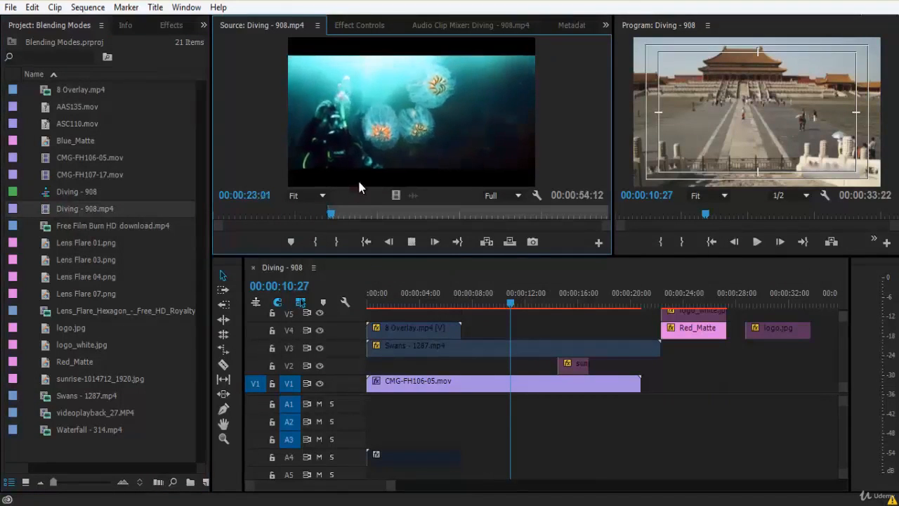
{"action": "left_click_drag", "start_coordinate": [334, 212], "coordinate": [356, 214]}
{"action": "key", "text": "o"}
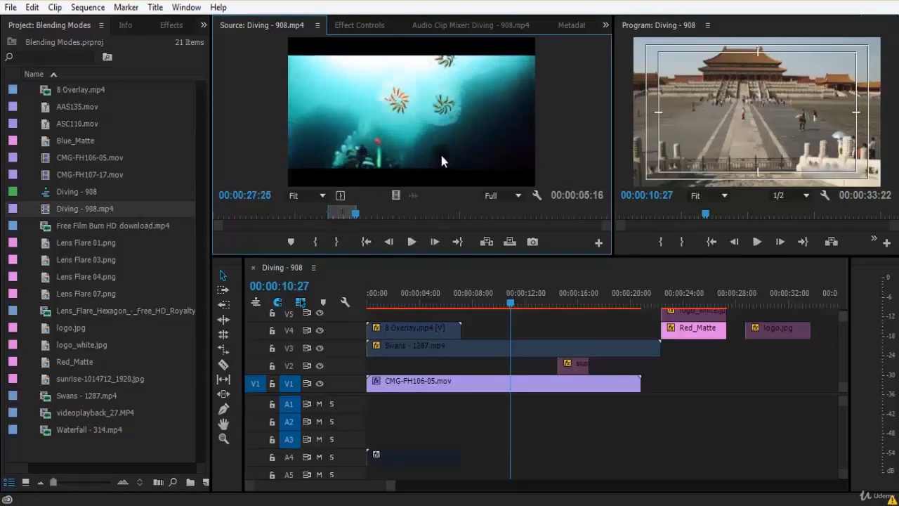
Step: Place the marked Diving - 908.mp4 range on V4 at 00:00:10:27 and show its effect settings with the playhead at 00:00:12:09
{"action": "left_click_drag", "start_coordinate": [494, 284], "coordinate": [502, 331]}
{"action": "left_click", "coordinate": [528, 295]}
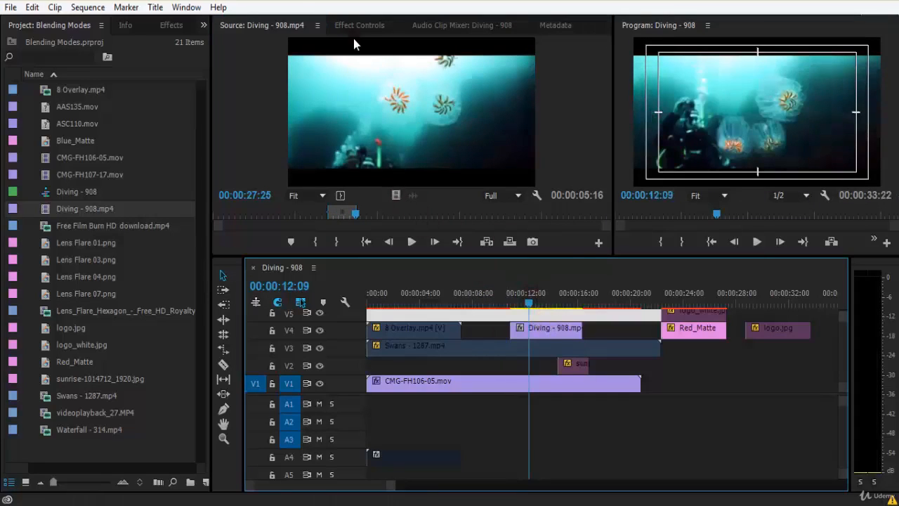
{"action": "left_click", "coordinate": [359, 25]}
{"action": "left_click", "coordinate": [575, 327]}
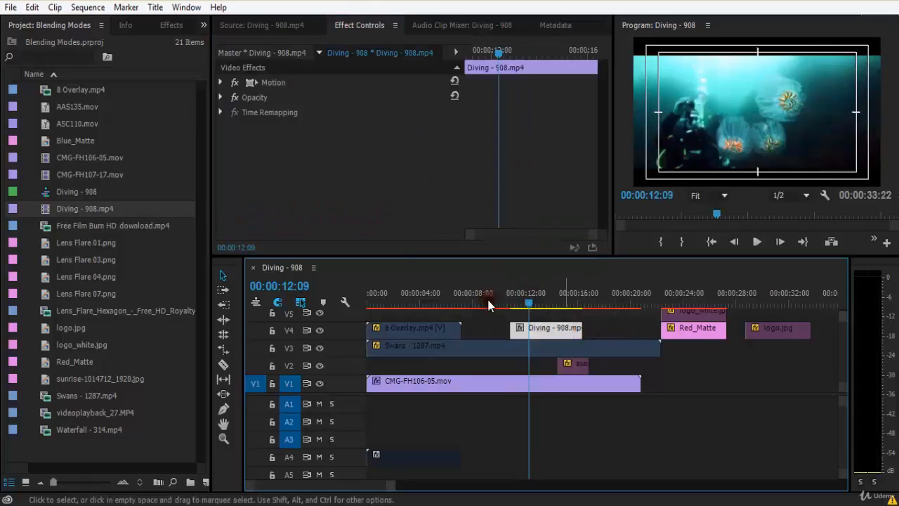
Step: Set the blend mode of the Diving - 908.mp4 clip on V4 to Vivid Light and play it from its start
{"action": "left_click", "coordinate": [223, 102]}
{"action": "left_click", "coordinate": [351, 137]}
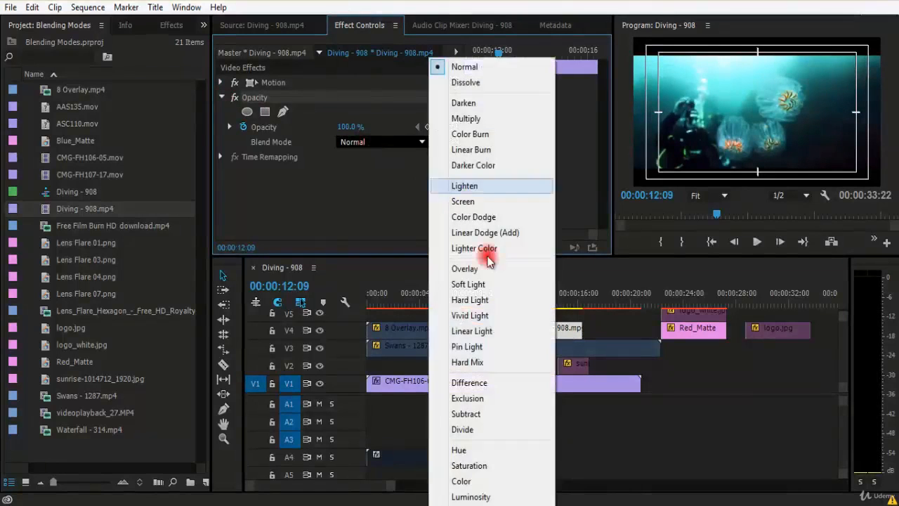
{"action": "left_click", "coordinate": [482, 318]}
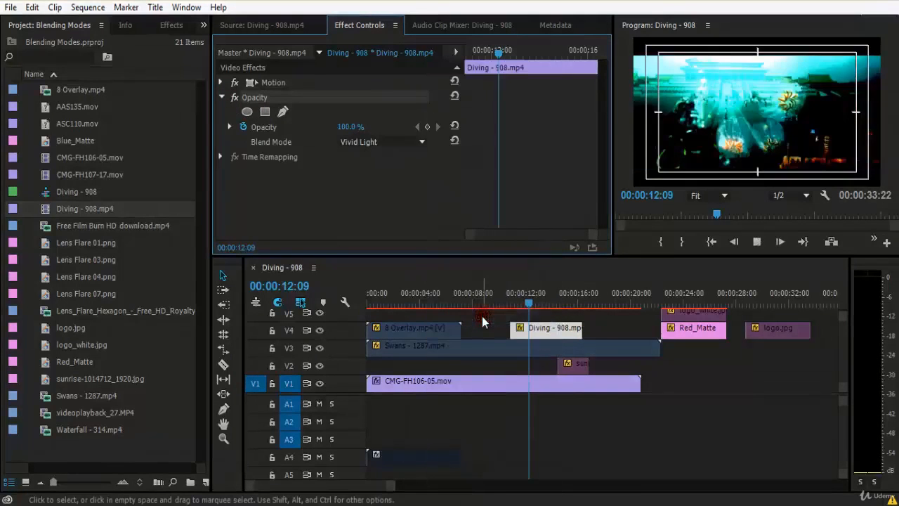
{"action": "key", "text": "space"}
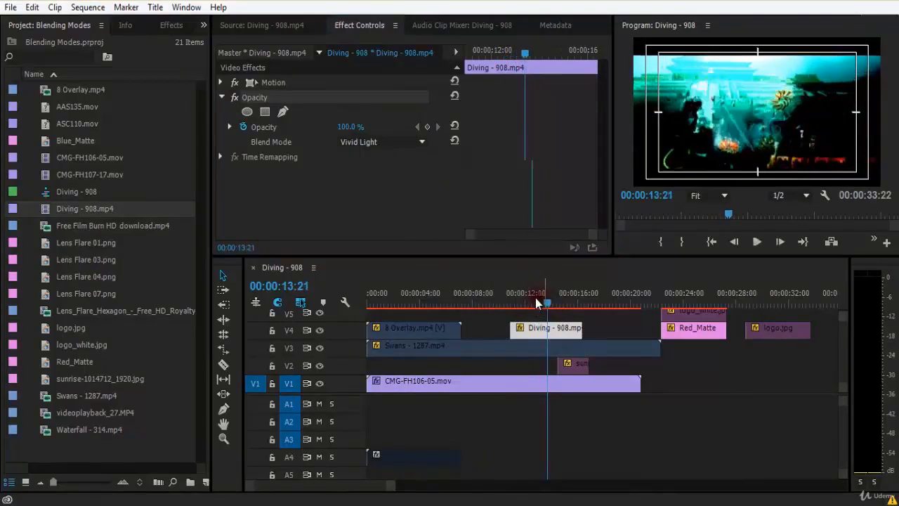
{"action": "left_click_drag", "start_coordinate": [535, 297], "coordinate": [507, 306]}
{"action": "key", "text": "space"}
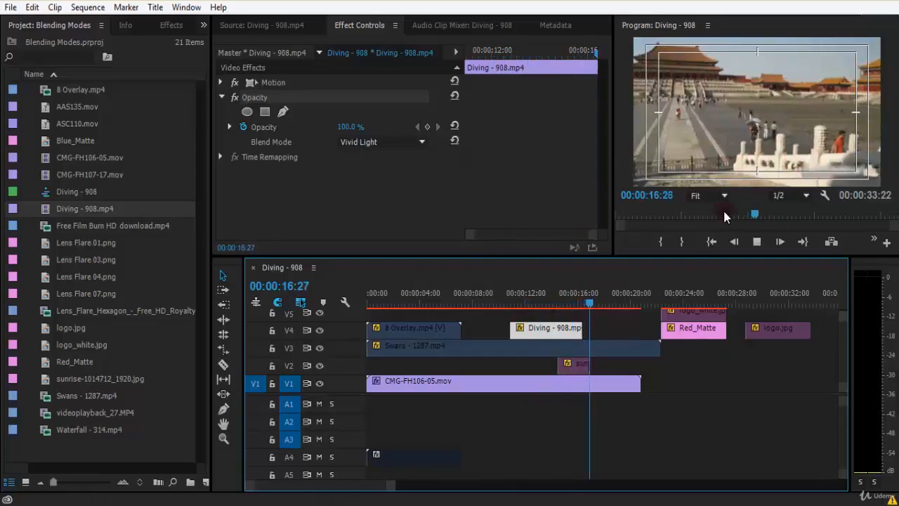
{"action": "key", "text": "space"}
Step: Extend the end of the Diving - 908.mp4 clip on V4 to the end of CMG-FH106-05.mov and return to 00:00:16:03
{"action": "left_click_drag", "start_coordinate": [594, 325], "coordinate": [632, 323]}
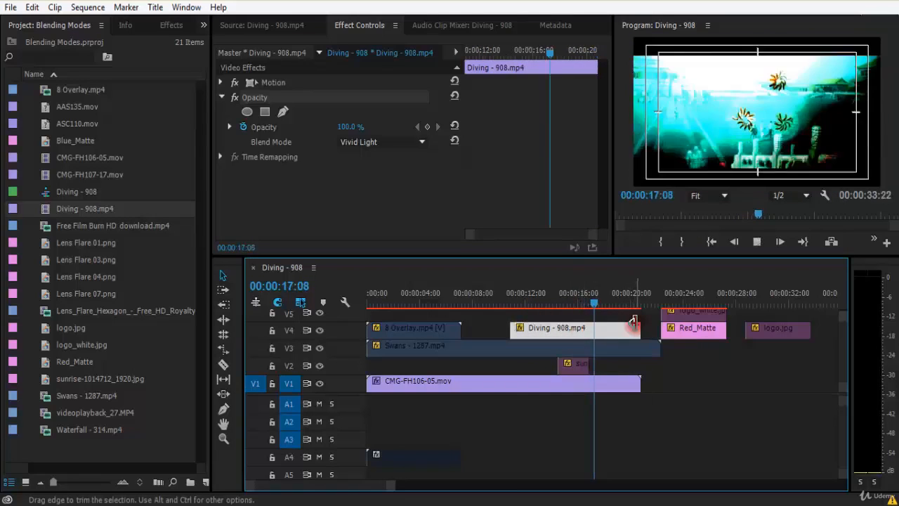
{"action": "key", "text": "space"}
{"action": "left_click", "coordinate": [578, 297]}
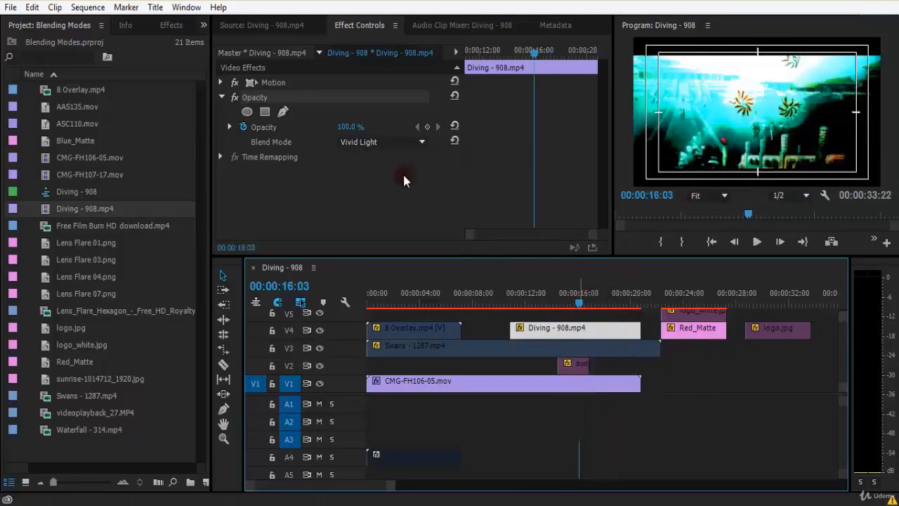
Step: Set the blend mode of the Diving - 908.mp4 clip to Normal and examine the bright and dark areas of the unblended footage
{"action": "left_click", "coordinate": [392, 141]}
{"action": "left_click", "coordinate": [464, 67]}
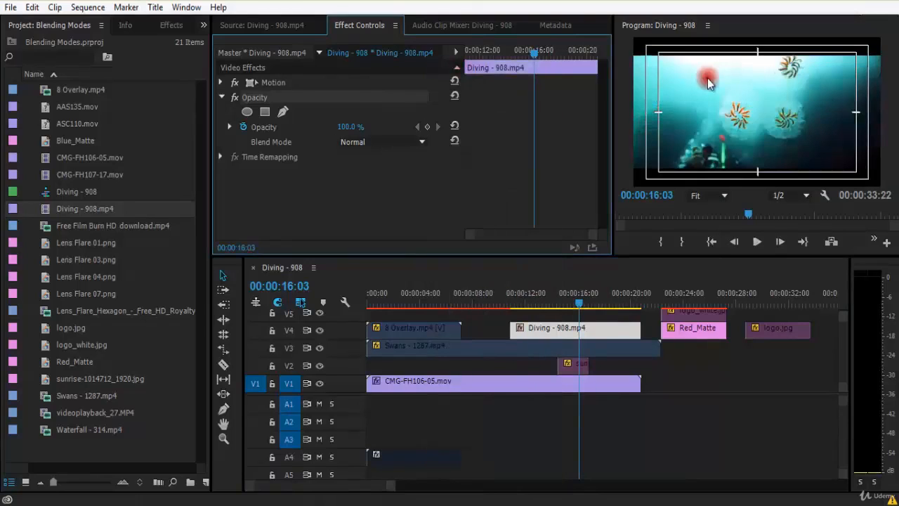
{"action": "left_click", "coordinate": [728, 107]}
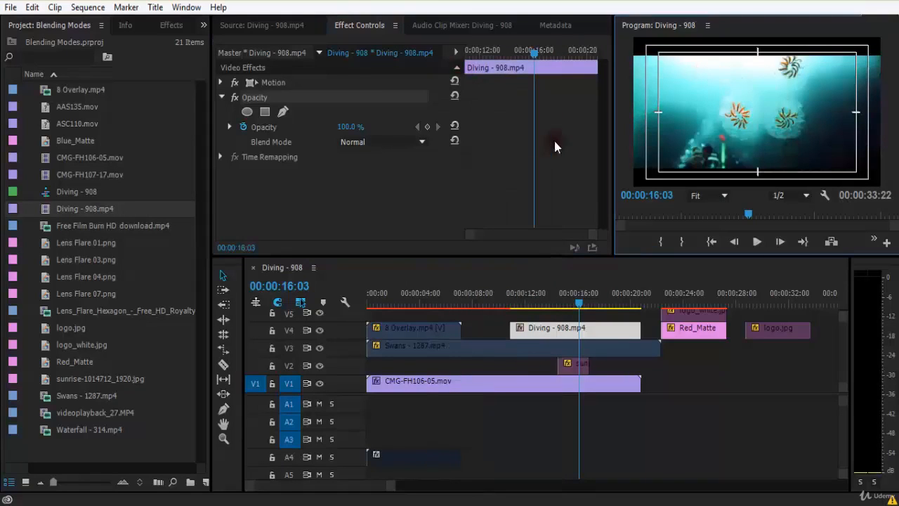
{"action": "left_click", "coordinate": [397, 145]}
{"action": "left_click", "coordinate": [783, 155]}
{"action": "left_click", "coordinate": [402, 141]}
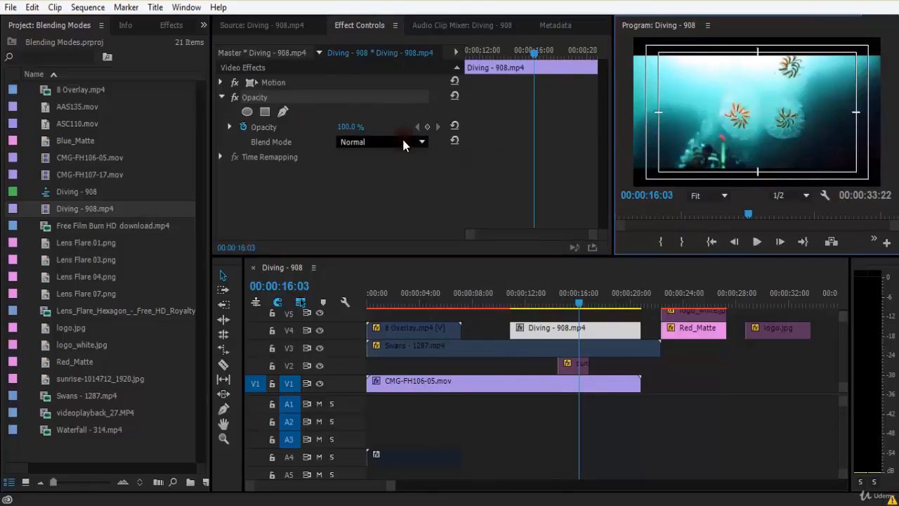
{"action": "left_click", "coordinate": [645, 97]}
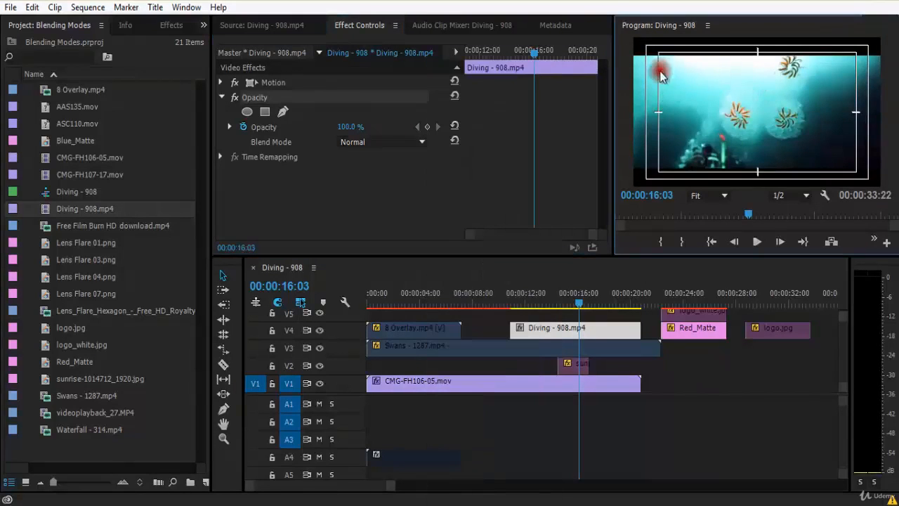
Step: Restore the Diving - 908.mp4 clip's blend mode to Vivid Light, play it briefly and move the playhead to 00:00:14:01
{"action": "left_click", "coordinate": [372, 140]}
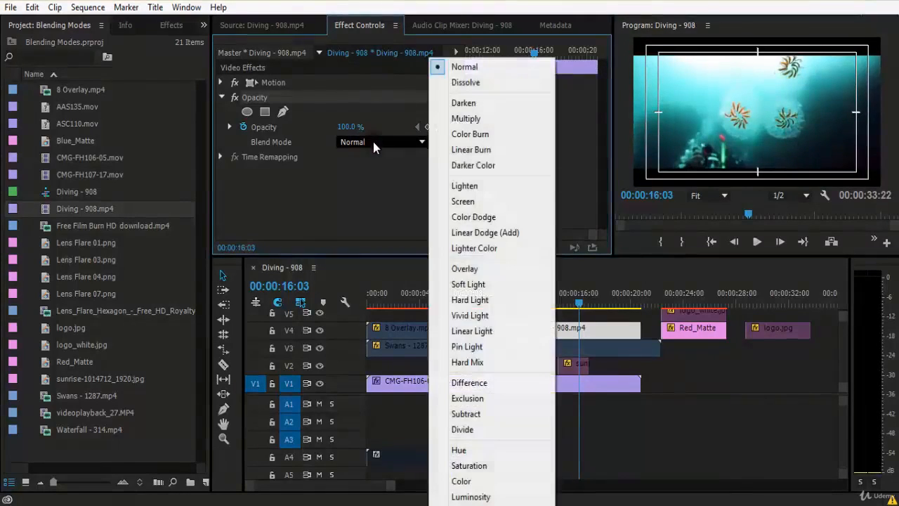
{"action": "left_click", "coordinate": [492, 316]}
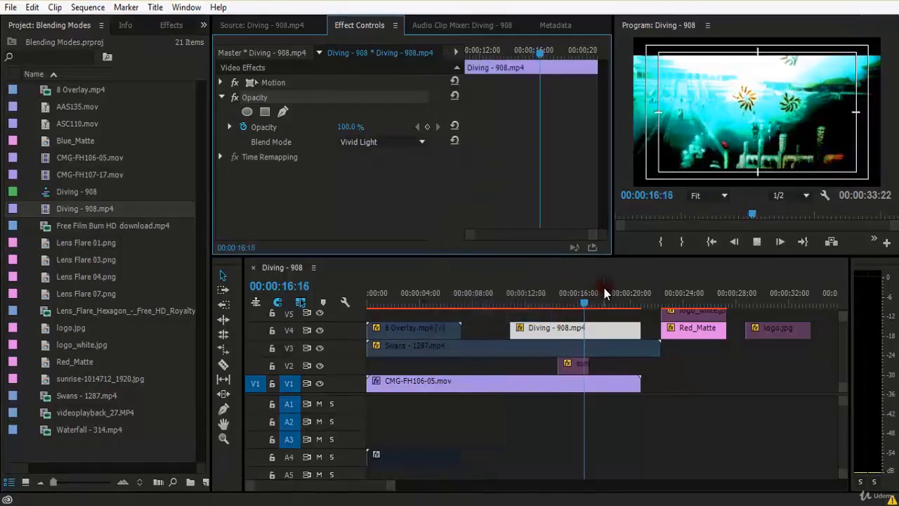
{"action": "left_click", "coordinate": [552, 301]}
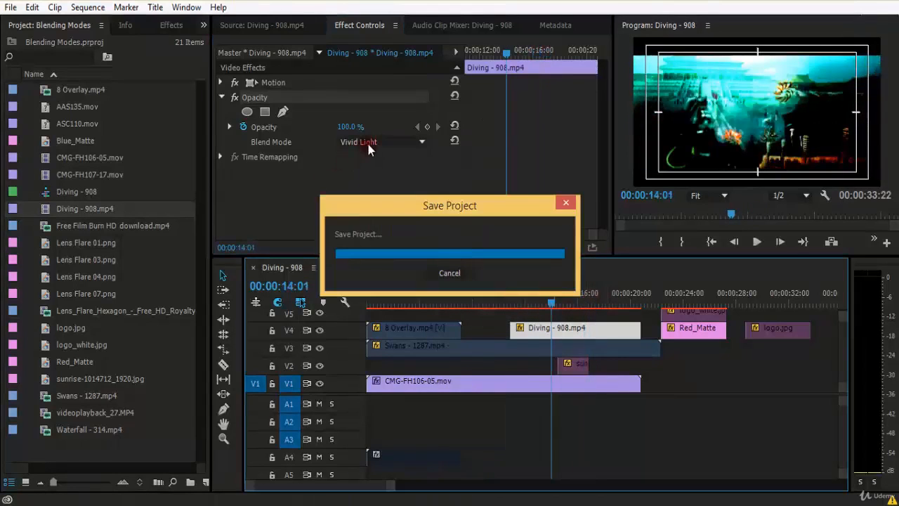
Step: Switch to the blend-mode spreadsheet in Excel and compare the descriptions of Linear Light and Vivid Light
{"action": "left_click", "coordinate": [372, 143]}
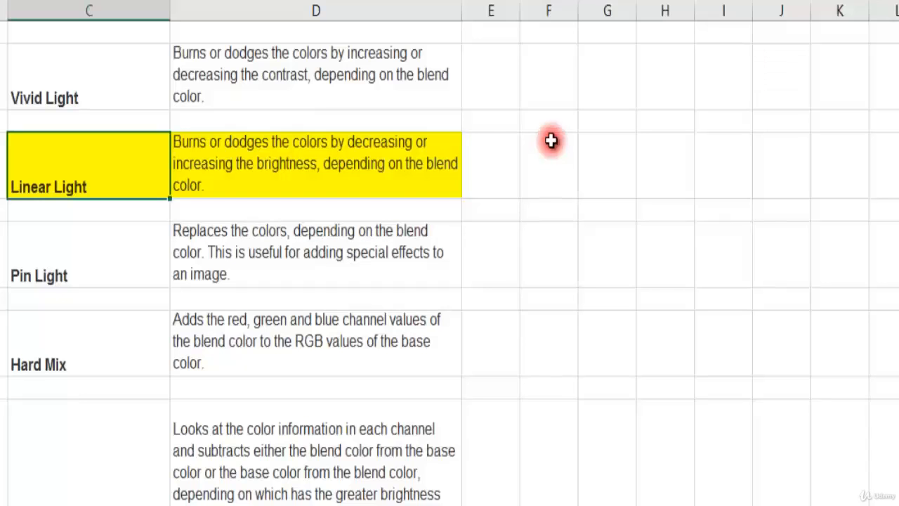
{"action": "left_click", "coordinate": [414, 166]}
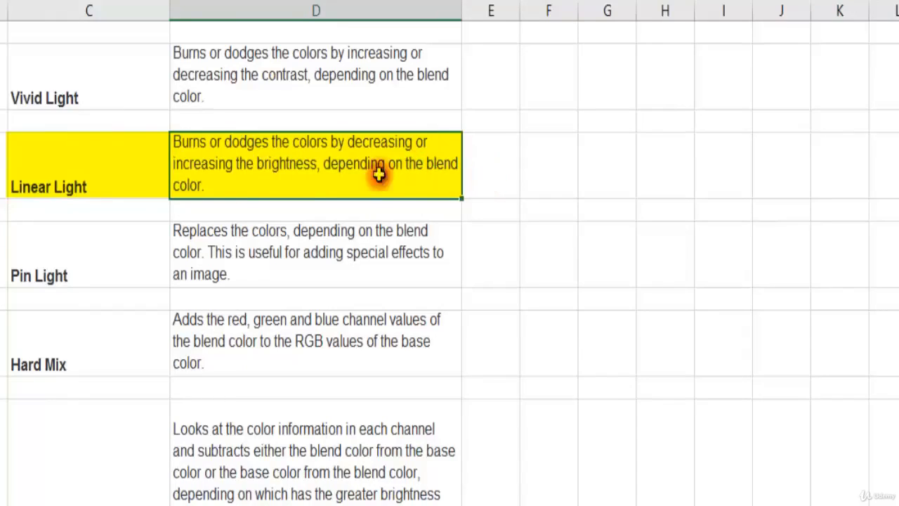
{"action": "left_click", "coordinate": [293, 95]}
{"action": "left_click", "coordinate": [87, 83]}
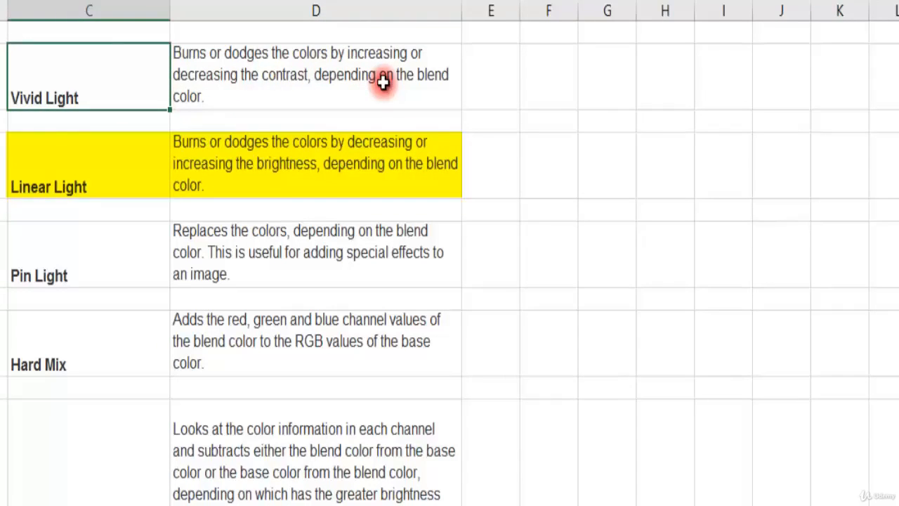
{"action": "left_click", "coordinate": [387, 78]}
{"action": "left_click", "coordinate": [71, 175]}
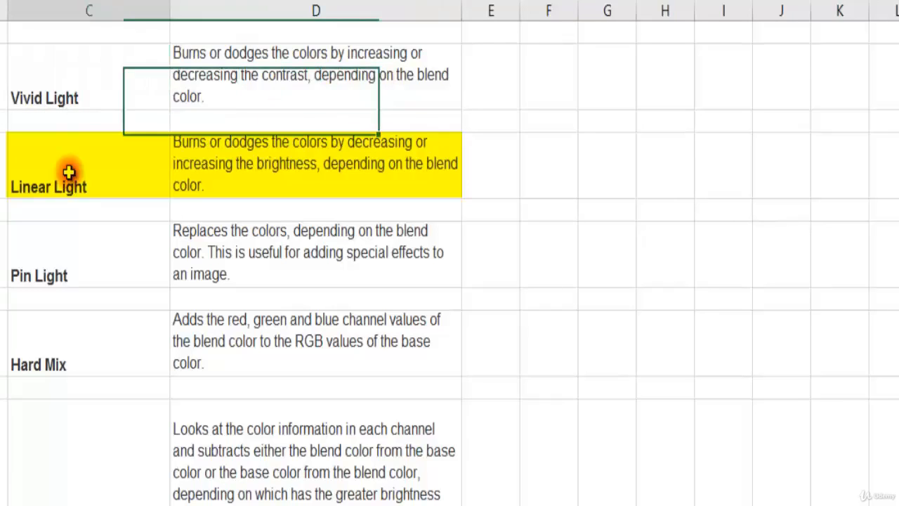
{"action": "left_click", "coordinate": [393, 163]}
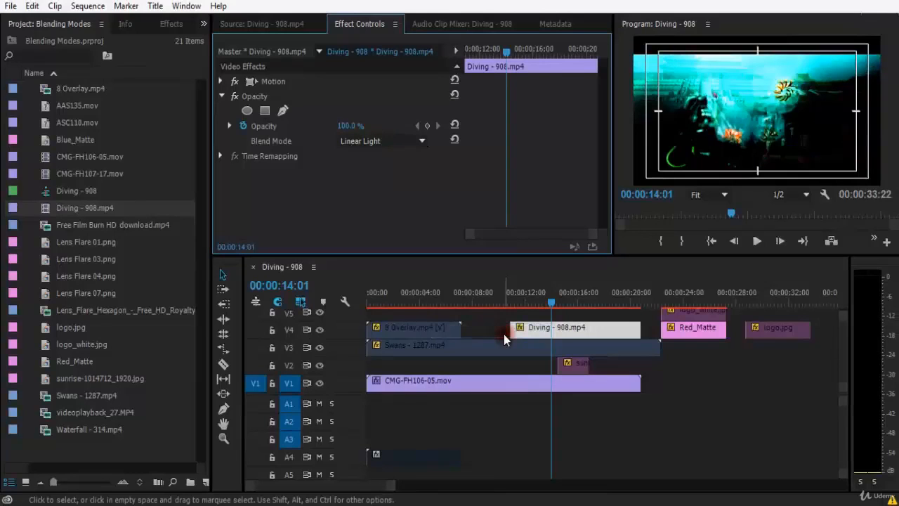
Step: Play the Diving - 908.mp4 clip on V4 with Linear Light several times and park the playhead at 00:00:14:25
{"action": "key", "text": "space"}
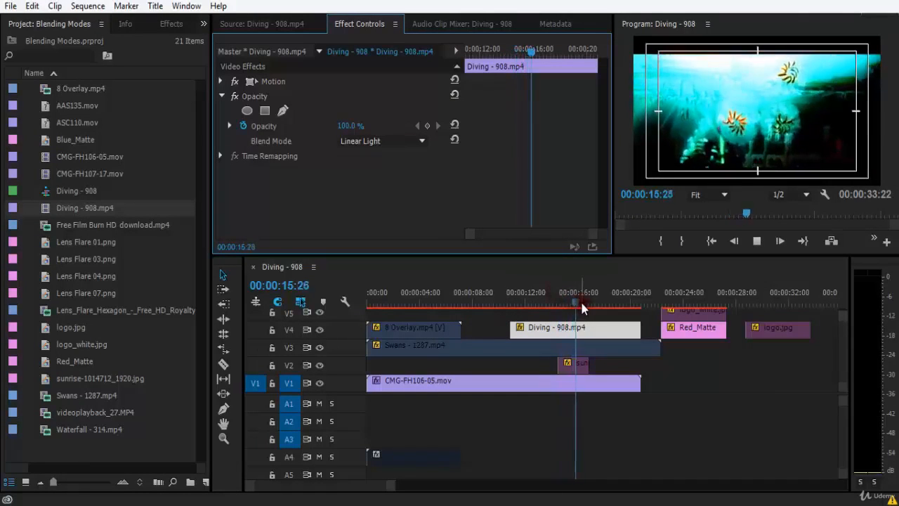
{"action": "left_click", "coordinate": [526, 309]}
{"action": "key", "text": "space"}
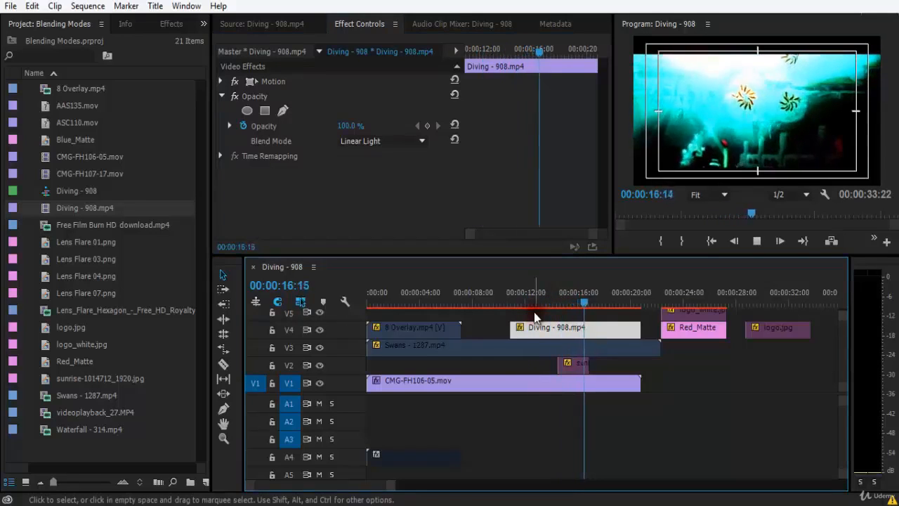
{"action": "left_click_drag", "start_coordinate": [599, 302], "coordinate": [528, 317]}
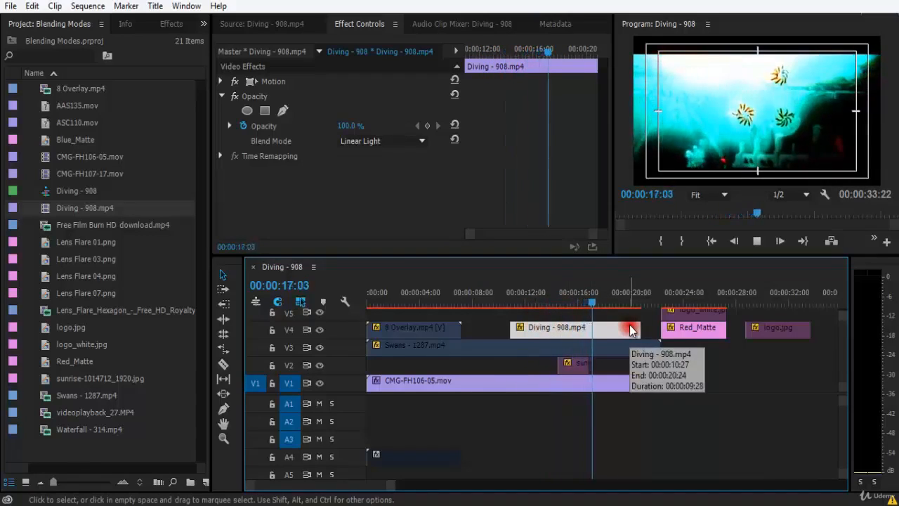
{"action": "left_click", "coordinate": [562, 306]}
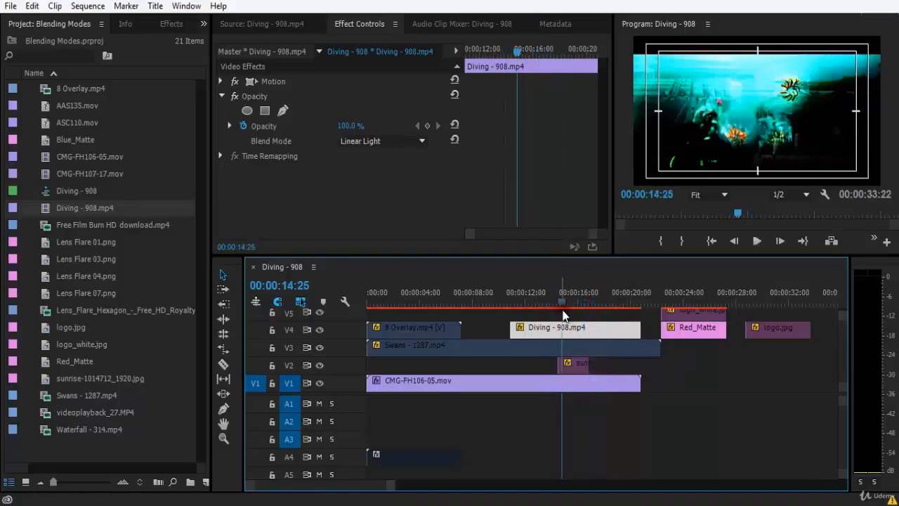
Step: Switch to the blend-mode spreadsheet in Excel and read the Pin Light description
{"action": "left_click", "coordinate": [403, 145]}
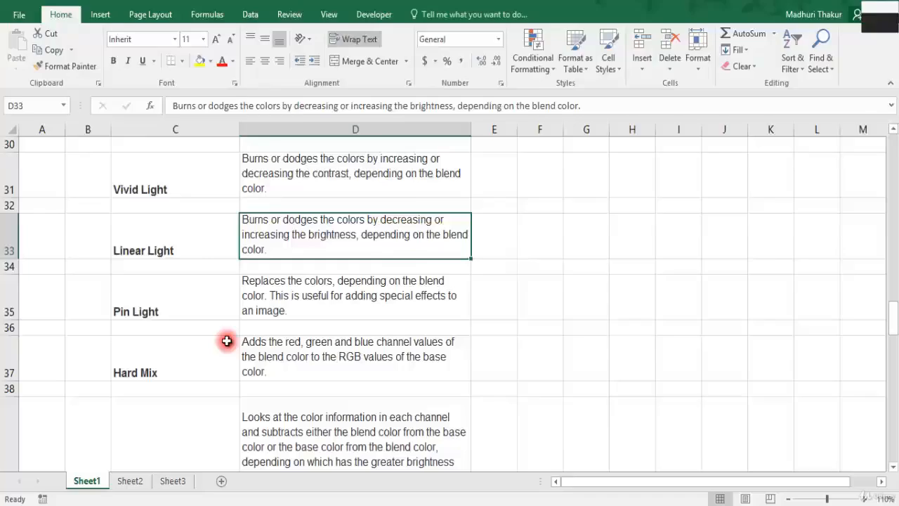
{"action": "left_click", "coordinate": [211, 313]}
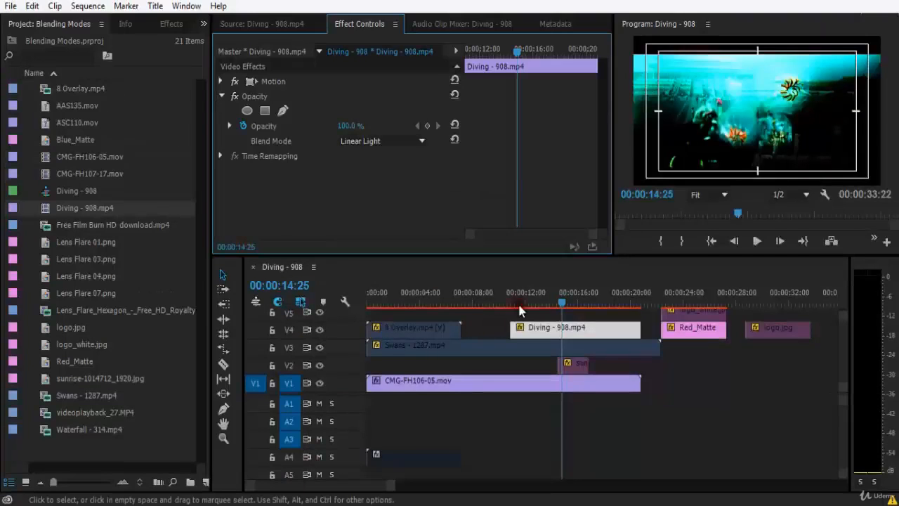
Step: Set the blend mode of the Diving - 908.mp4 clip on V4 to Pin Light and play it from 00:00:10:25
{"action": "left_click", "coordinate": [593, 330]}
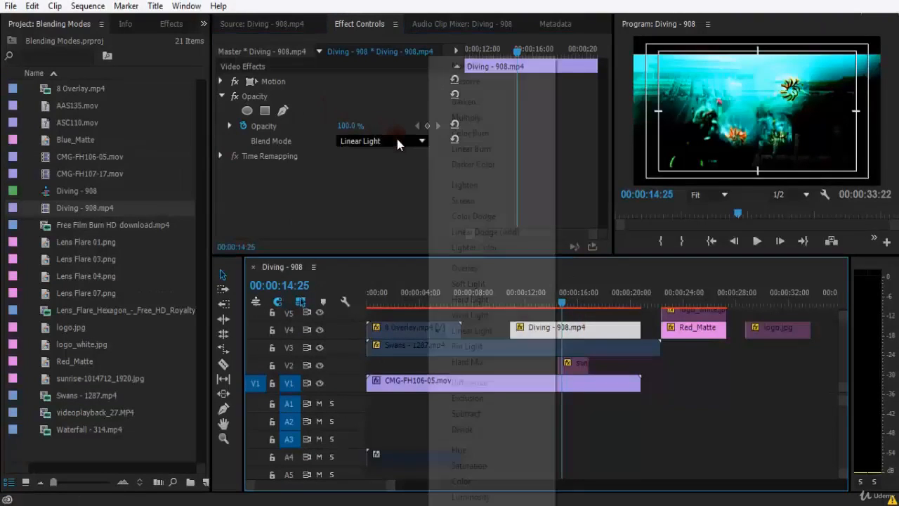
{"action": "left_click", "coordinate": [397, 139]}
{"action": "left_click", "coordinate": [485, 346]}
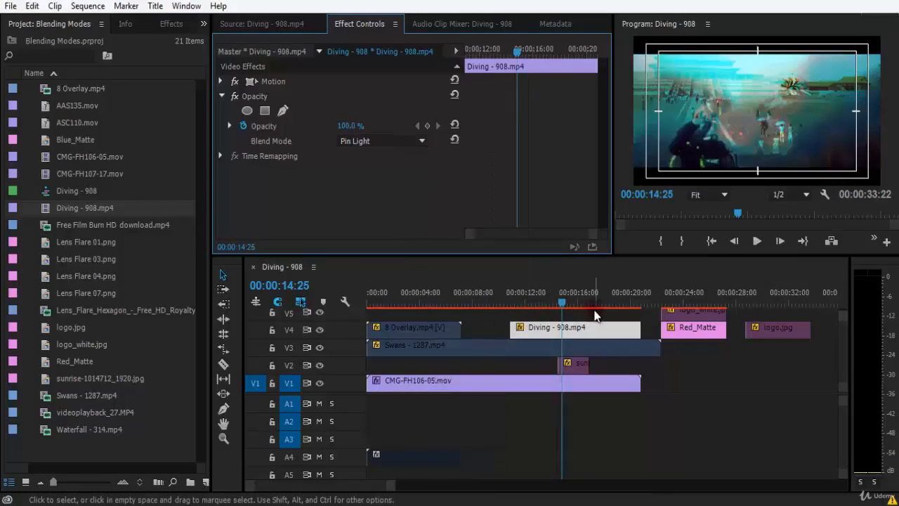
{"action": "left_click_drag", "start_coordinate": [559, 301], "coordinate": [511, 309]}
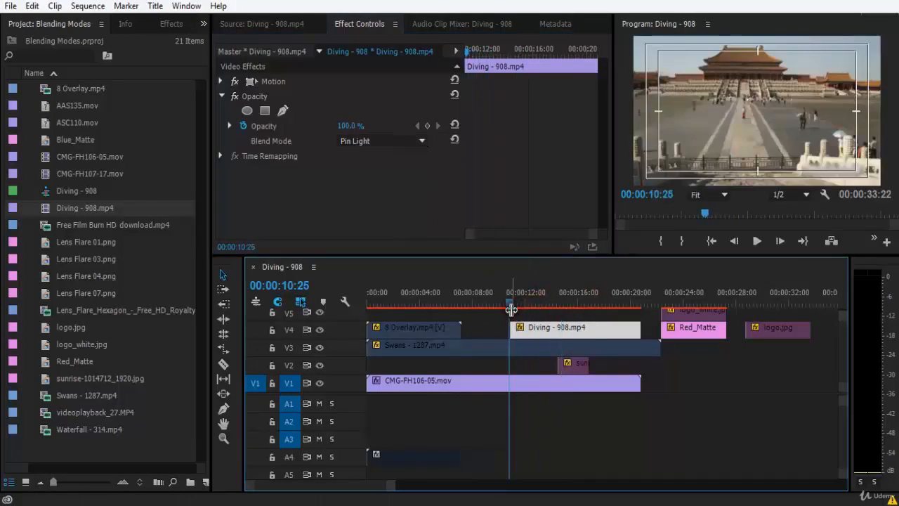
{"action": "key", "text": "space"}
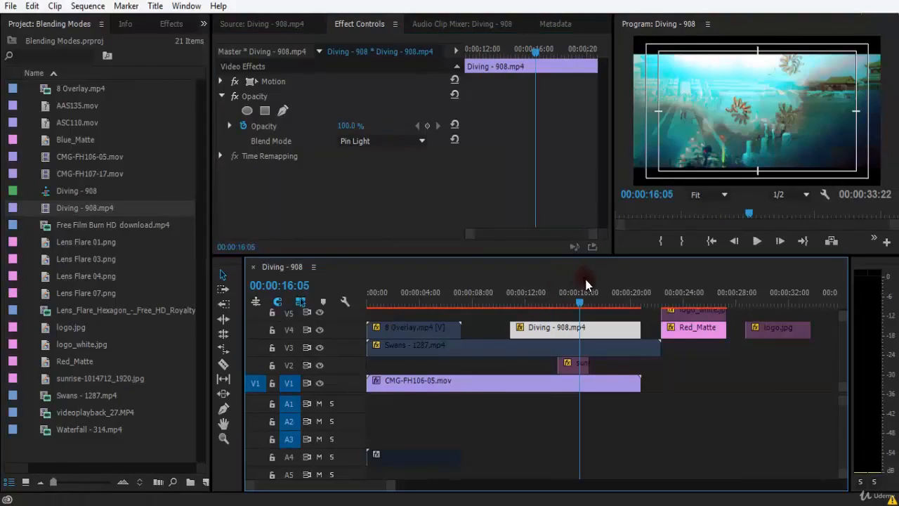
Step: Move the Diving - 908.mp4 clip to V3 at about 00:00:26 and enable the Swans - 1287.mp4 clip on V3
{"action": "left_click_drag", "start_coordinate": [586, 284], "coordinate": [772, 353]}
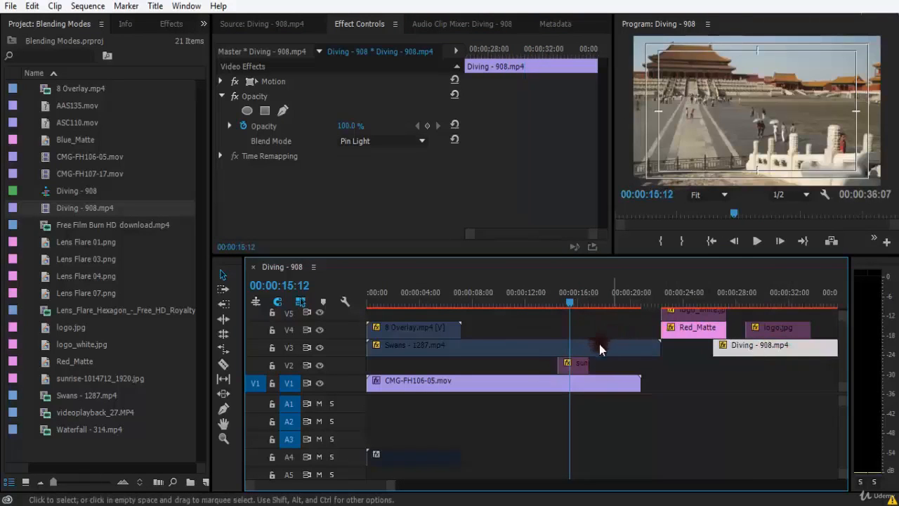
{"action": "right_click", "coordinate": [554, 357]}
{"action": "left_click", "coordinate": [577, 186]}
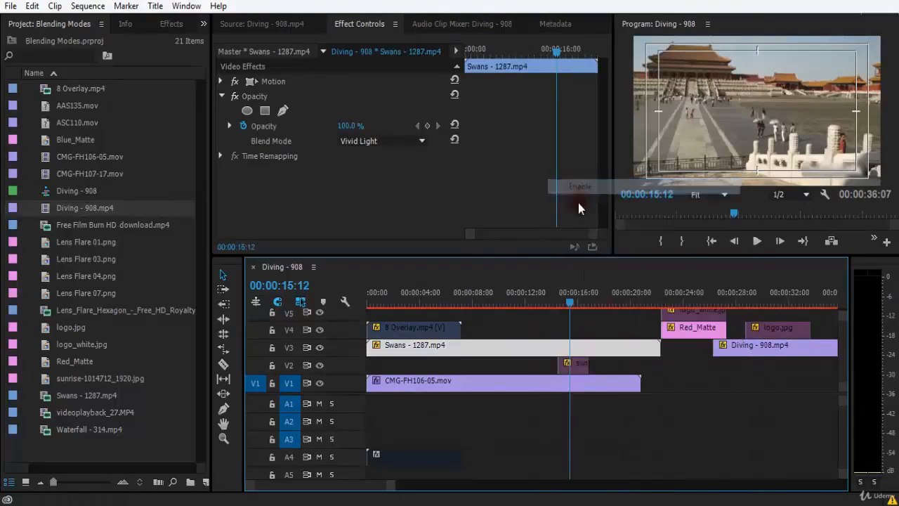
Step: Set the blend mode of the Swans - 1287.mp4 clip on V3 to Pin Light and play it from 00:00:12:18
{"action": "left_click", "coordinate": [369, 142]}
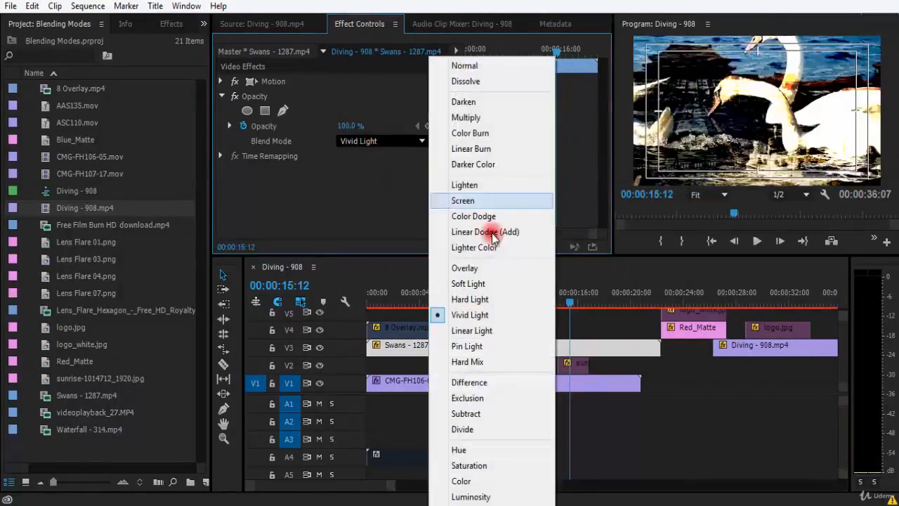
{"action": "left_click", "coordinate": [504, 349]}
{"action": "key", "text": "space"}
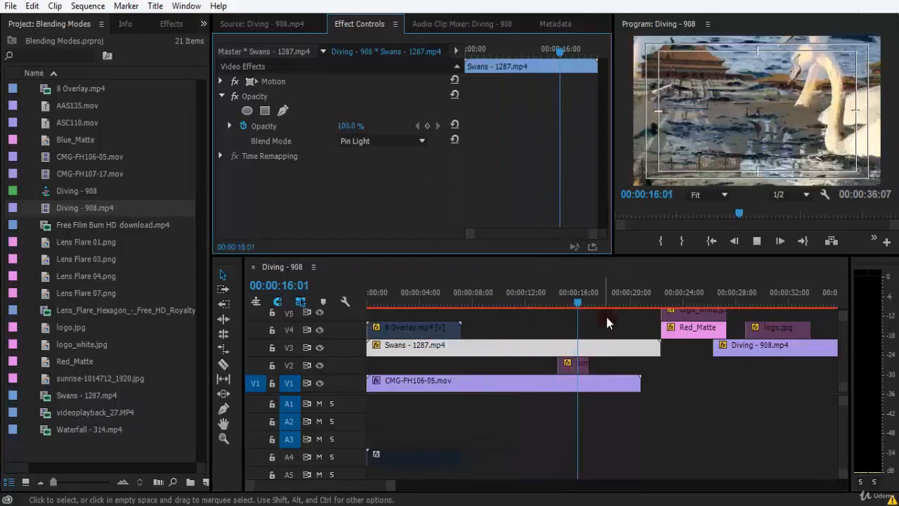
{"action": "left_click_drag", "start_coordinate": [613, 296], "coordinate": [539, 311]}
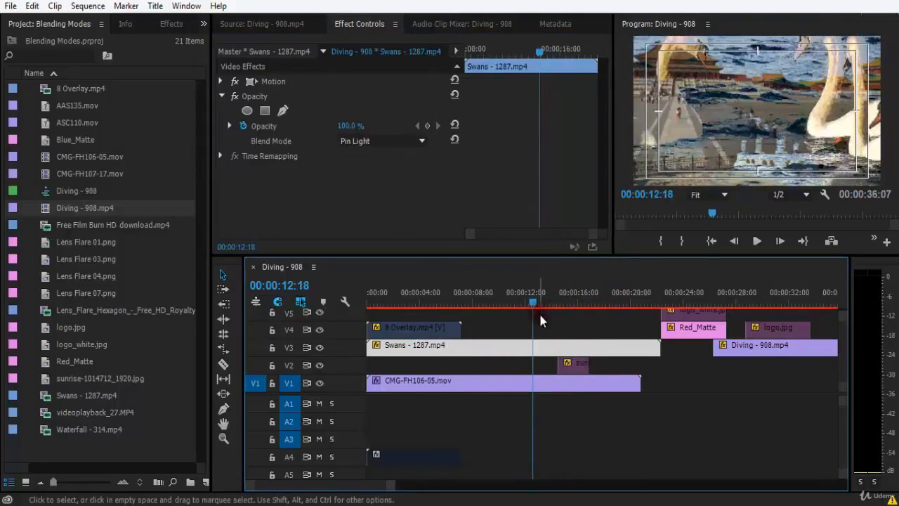
{"action": "key", "text": "space"}
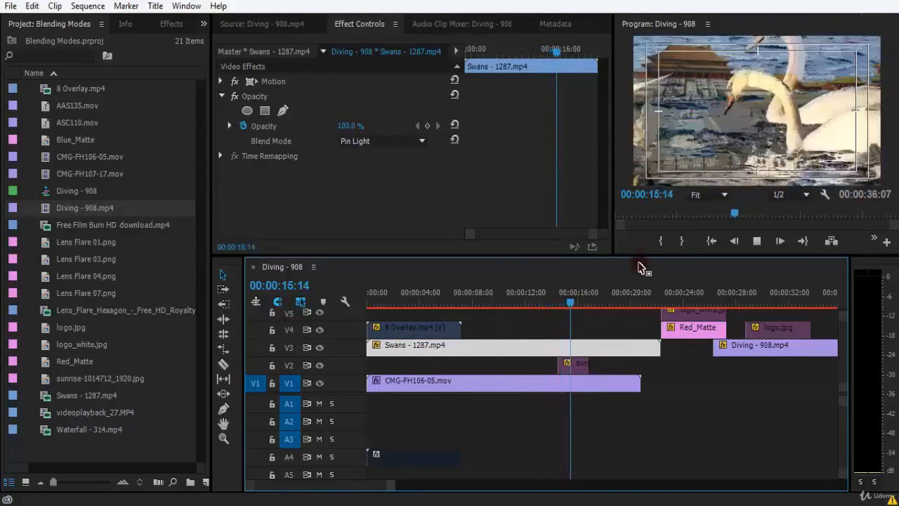
{"action": "key", "text": "space"}
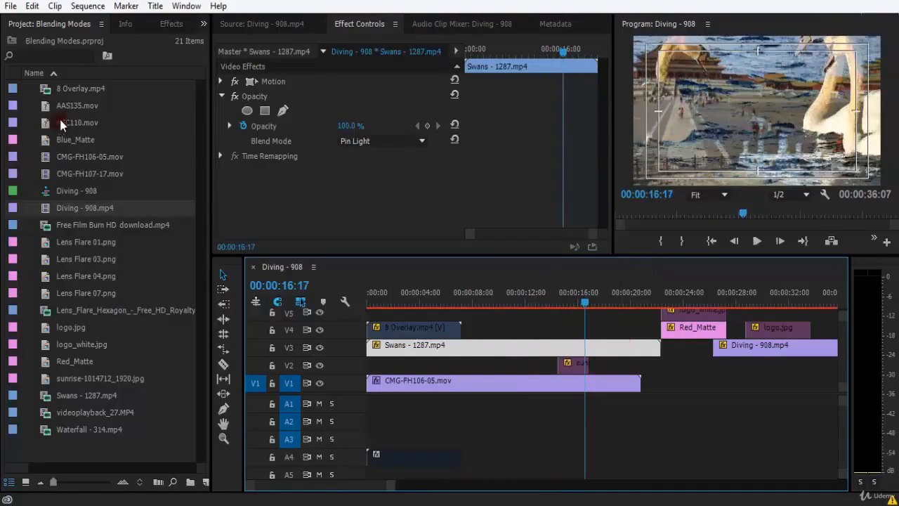
Step: Mark a 00:00:02:11 section of Free Film Burn HD download.mp4, place it on V4 above the swans, and extend it to about 00:00:20
{"action": "double_click", "coordinate": [41, 225]}
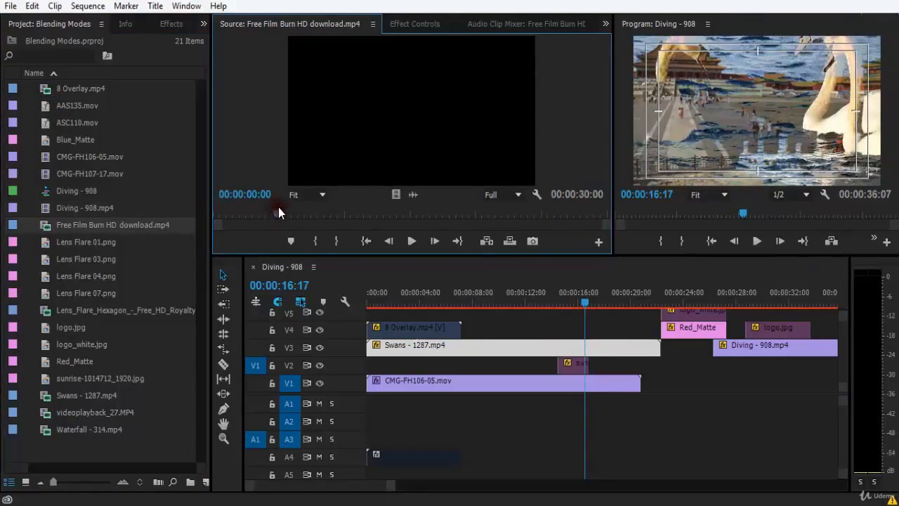
{"action": "left_click", "coordinate": [279, 207]}
{"action": "key", "text": "space"}
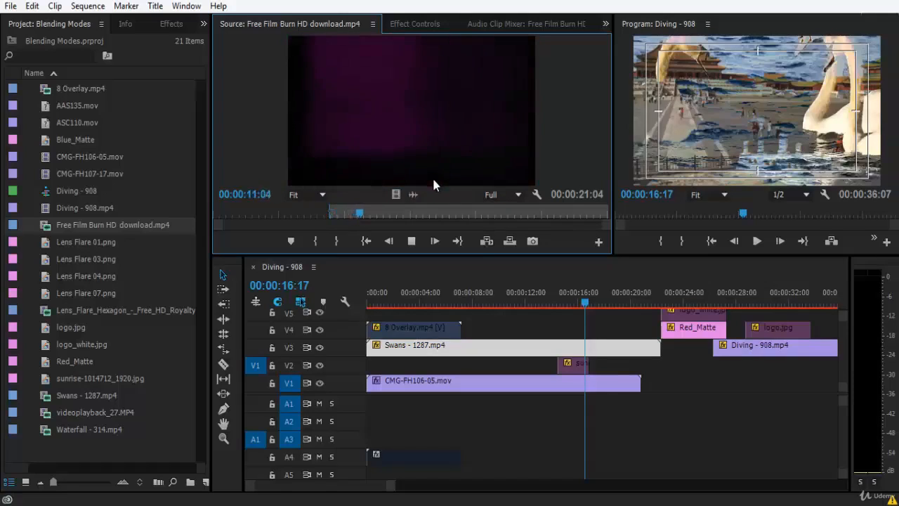
{"action": "key", "text": "o"}
{"action": "key", "text": "space"}
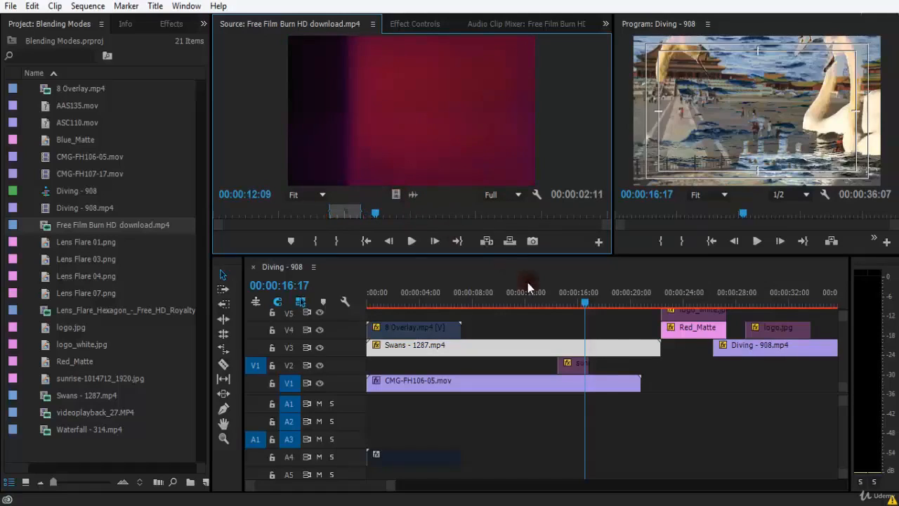
{"action": "left_click_drag", "start_coordinate": [528, 288], "coordinate": [563, 333]}
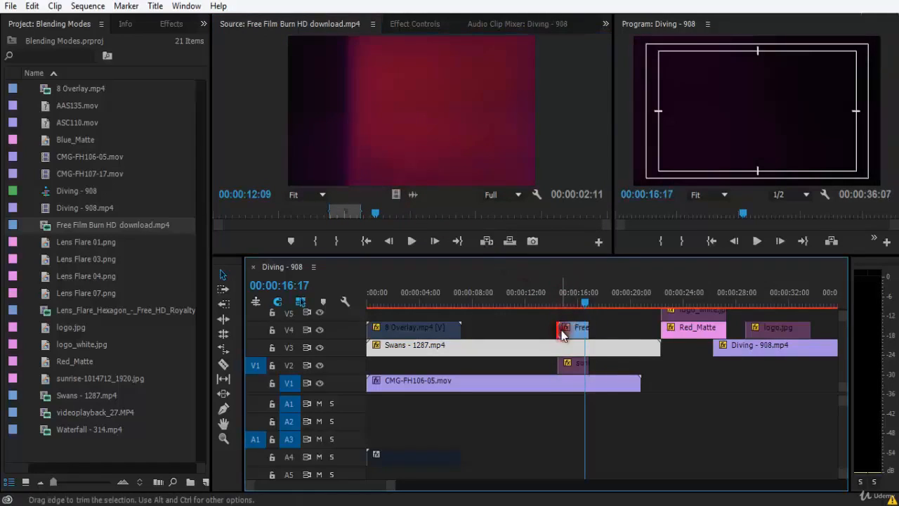
{"action": "left_click_drag", "start_coordinate": [622, 329], "coordinate": [632, 329]}
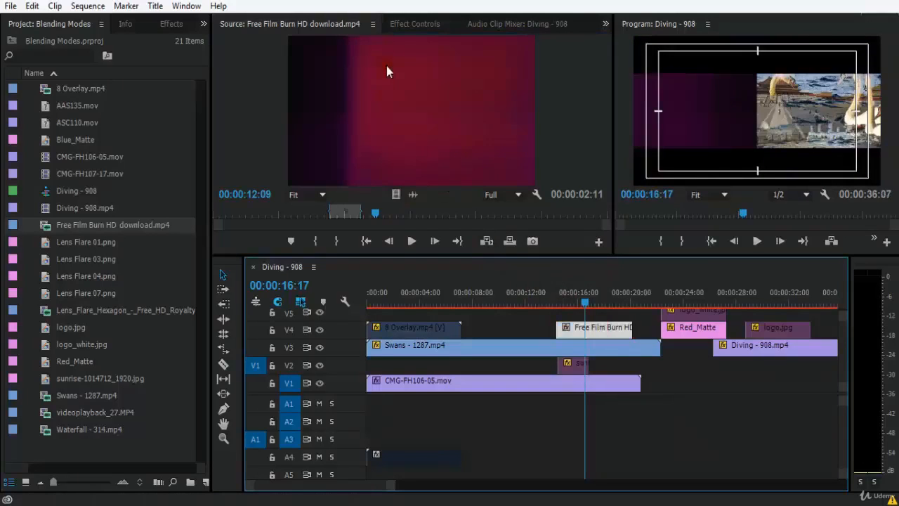
Step: Set the blend mode of the Free Film Burn HD download.mp4 clip on V4 to Pin Light and play it over the swans
{"action": "left_click", "coordinate": [412, 25]}
{"action": "left_click", "coordinate": [354, 141]}
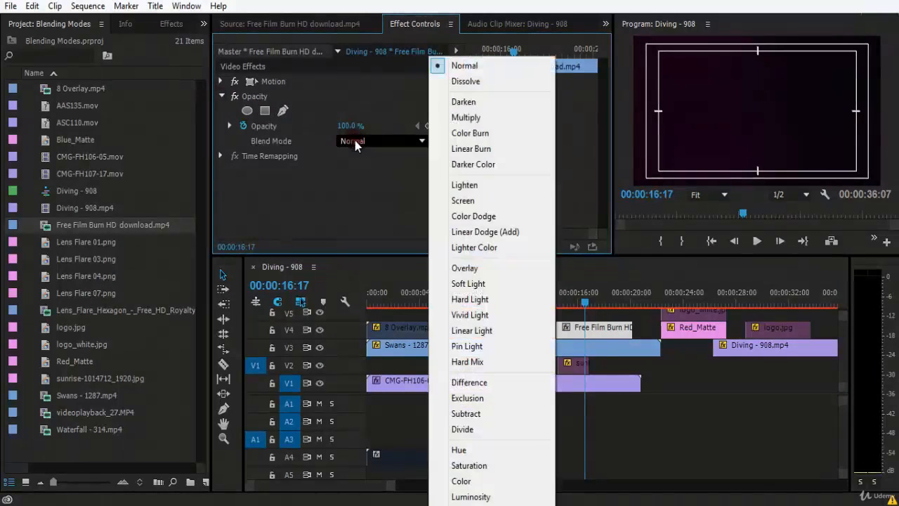
{"action": "left_click", "coordinate": [521, 346]}
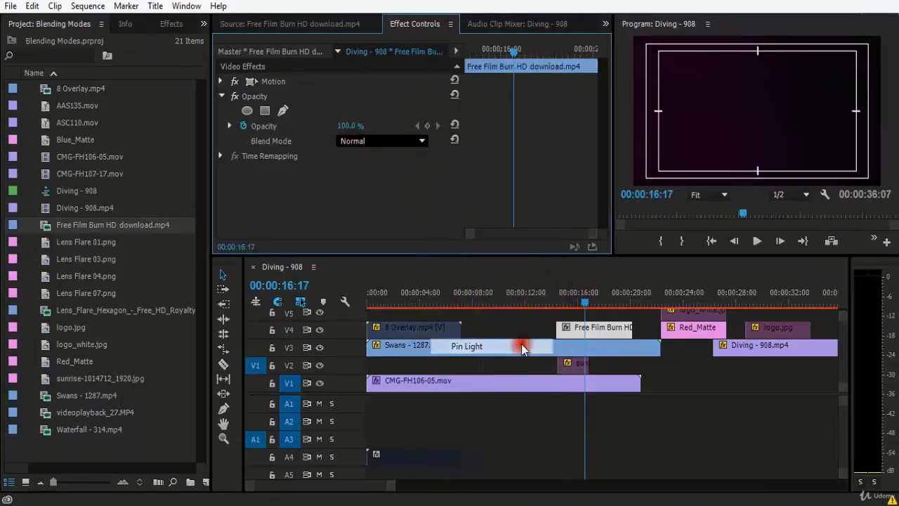
{"action": "left_click_drag", "start_coordinate": [585, 289], "coordinate": [551, 291]}
{"action": "key", "text": "space"}
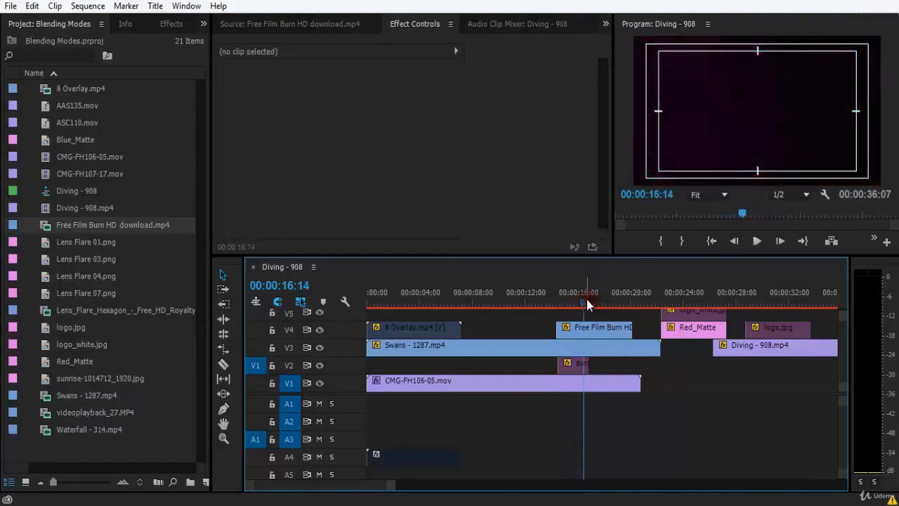
{"action": "left_click_drag", "start_coordinate": [587, 300], "coordinate": [605, 308]}
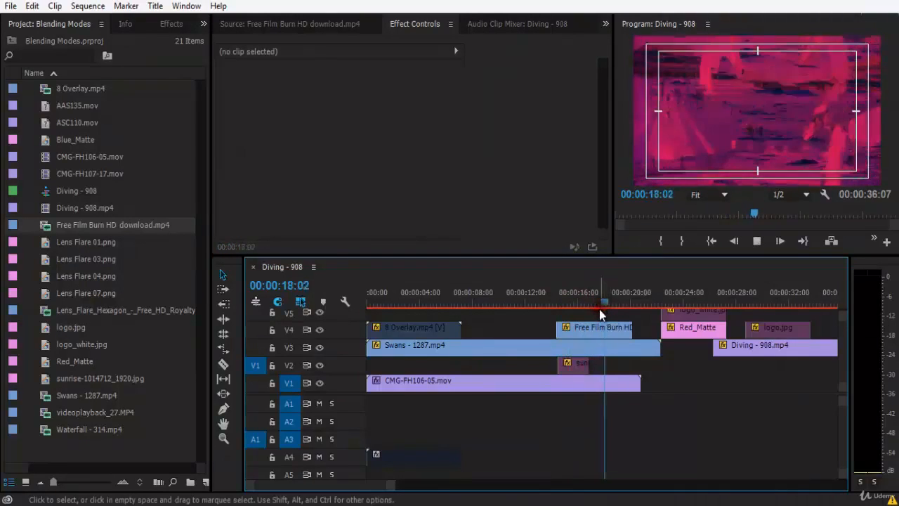
{"action": "left_click", "coordinate": [588, 310]}
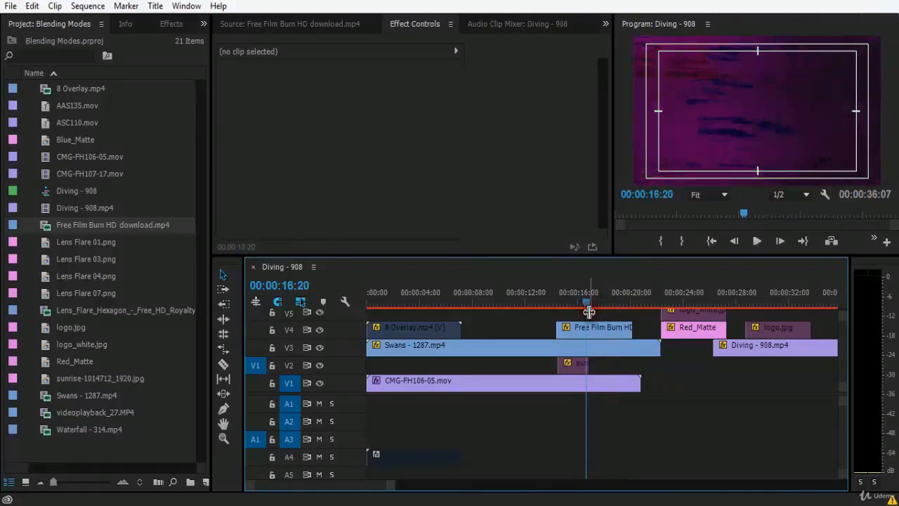
{"action": "key", "text": "space"}
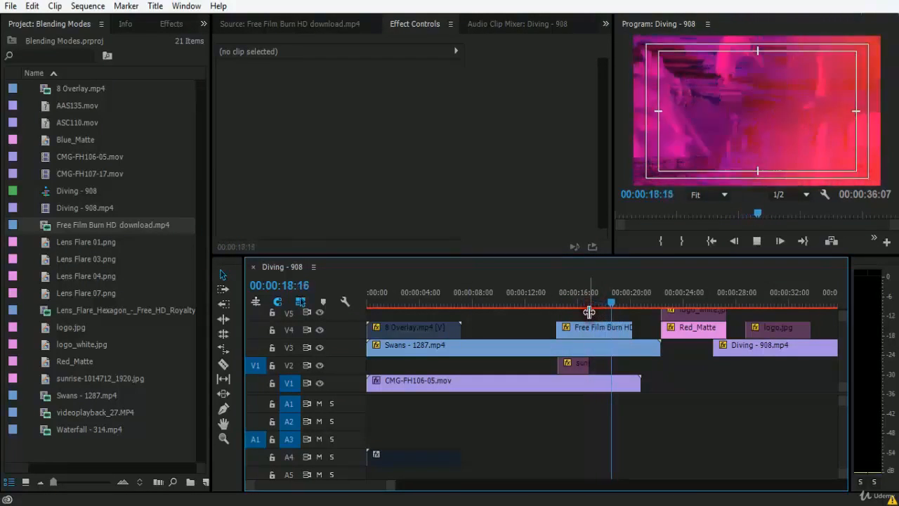
{"action": "left_click", "coordinate": [576, 304]}
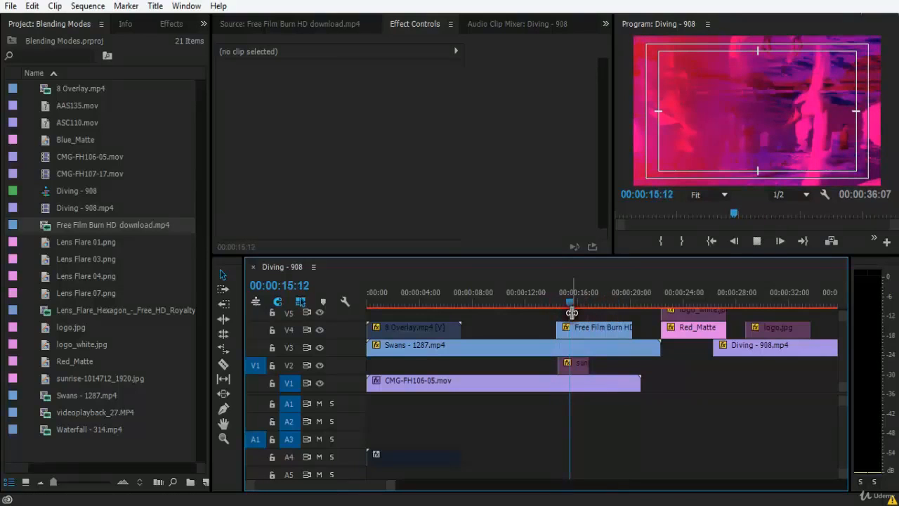
Step: Set the blend mode of the Swans - 1287.mp4 clip on V3 to Hard Mix and remove the Free Film Burn clip from V4
{"action": "left_click", "coordinate": [582, 327]}
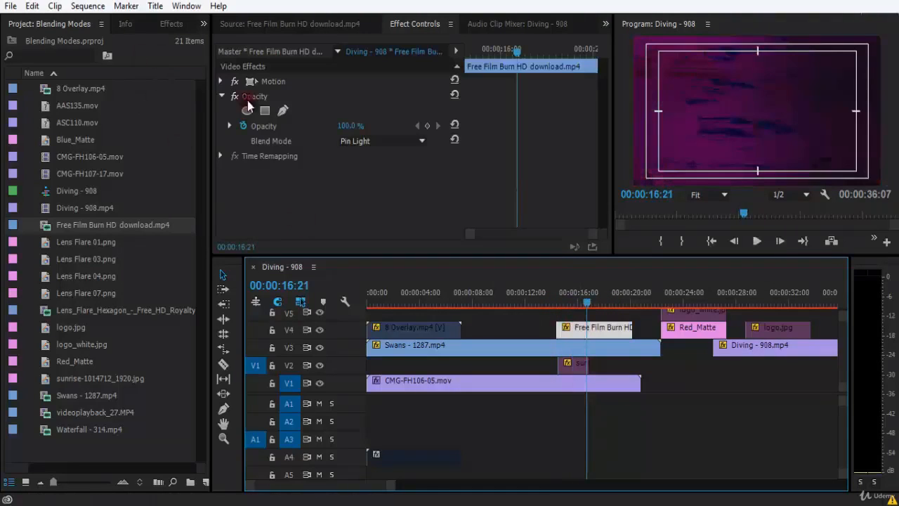
{"action": "left_click", "coordinate": [362, 141]}
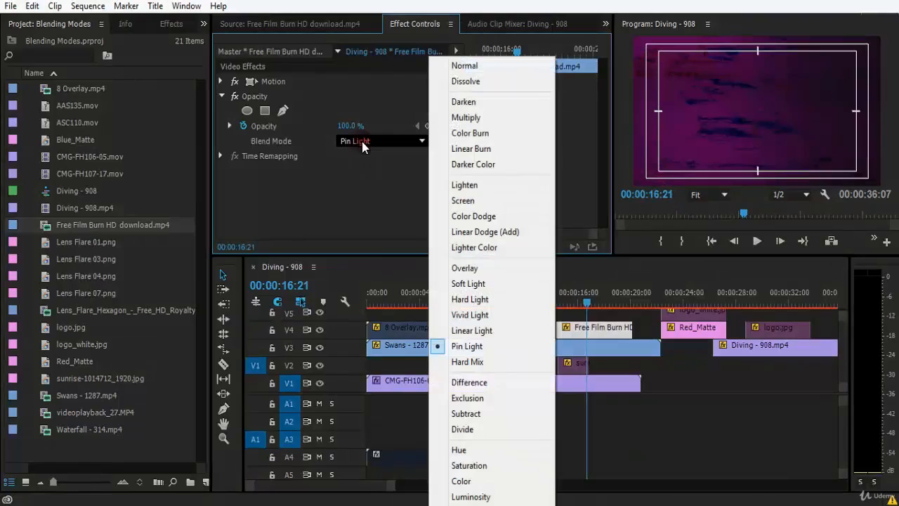
{"action": "left_click", "coordinate": [362, 141]}
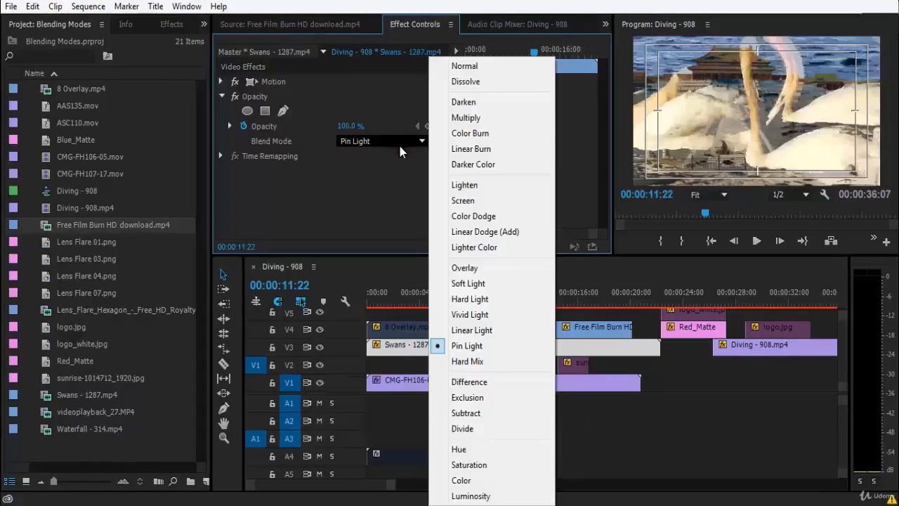
{"action": "left_click", "coordinate": [384, 194]}
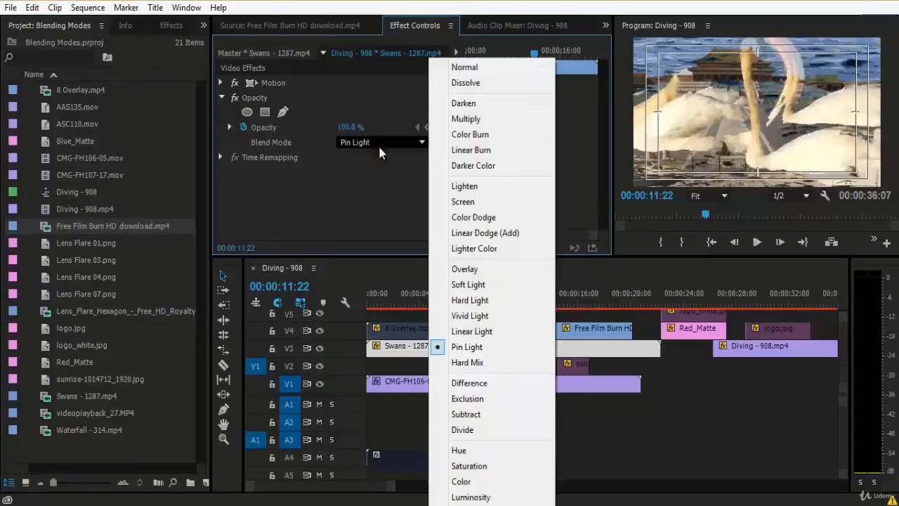
{"action": "left_click", "coordinate": [496, 362]}
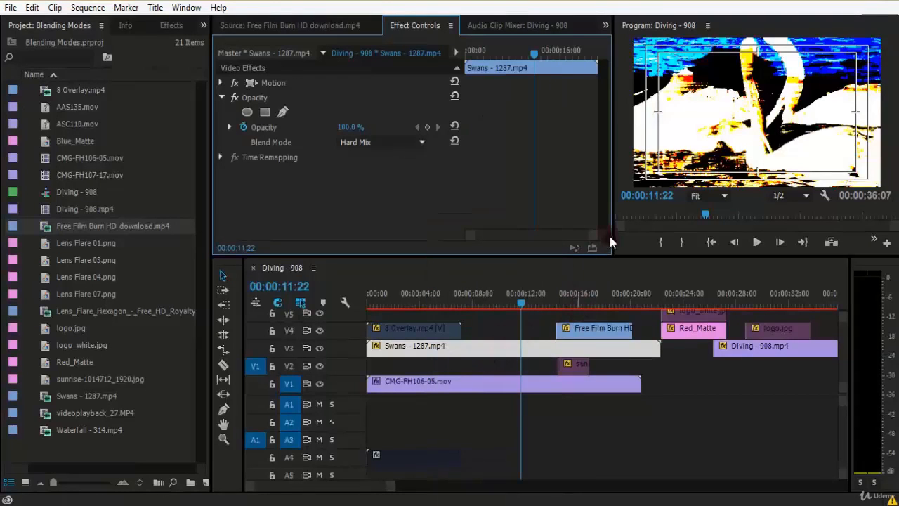
{"action": "key", "text": "space"}
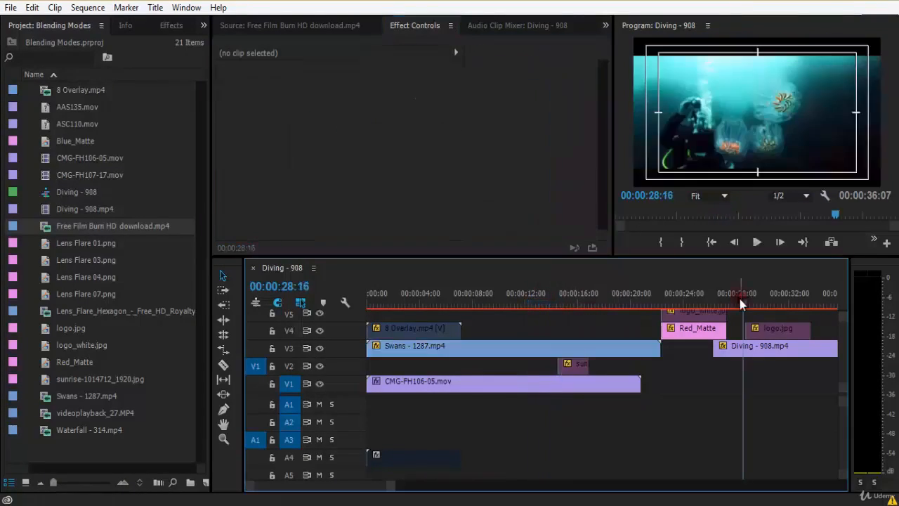
Step: Play the Swans - 1287.mp4 clip with Hard Mix in several passes up to 00:00:14:23
{"action": "left_click_drag", "start_coordinate": [742, 302], "coordinate": [459, 304]}
{"action": "left_click", "coordinate": [521, 347]}
{"action": "key", "text": "space"}
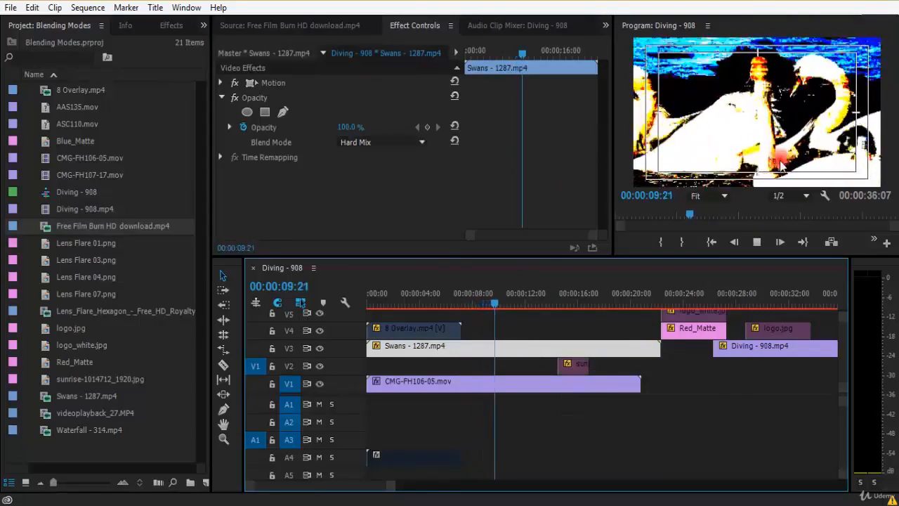
{"action": "key", "text": "space"}
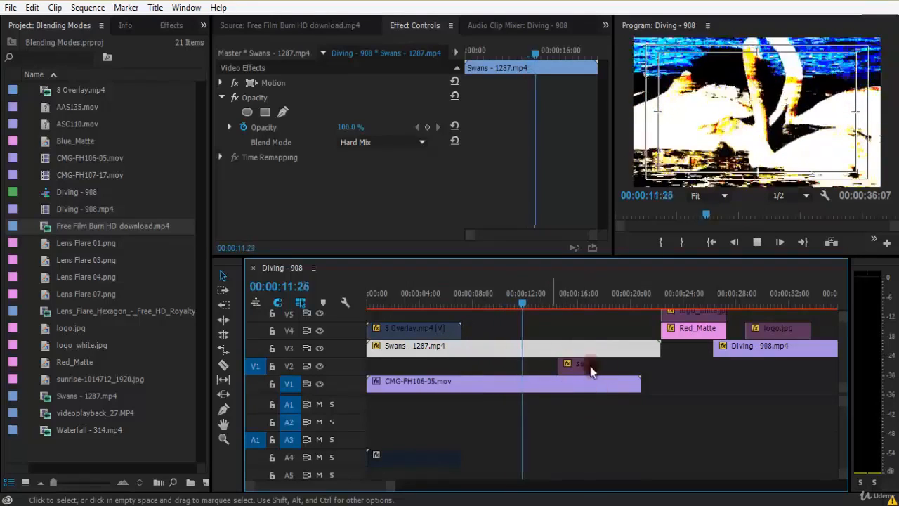
{"action": "key", "text": "space"}
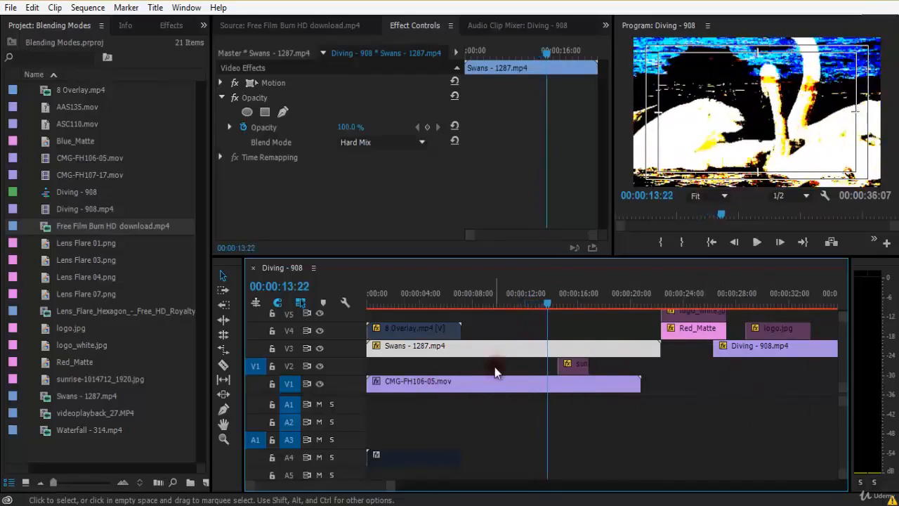
{"action": "key", "text": "space"}
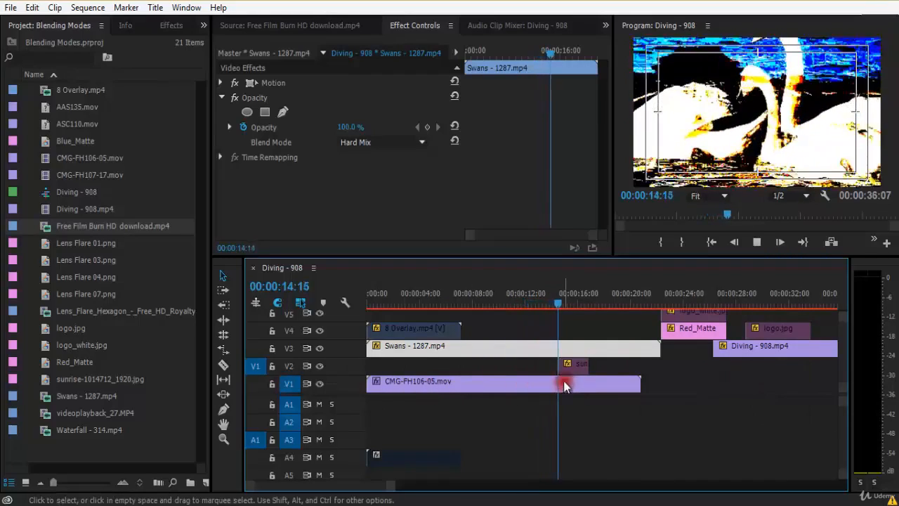
{"action": "key", "text": "space"}
Step: Disable the Swans - 1287.mp4 clip on V3 and move the Diving - 908.mp4 clip to V4 at about 00:00:11
{"action": "left_click", "coordinate": [441, 348]}
{"action": "right_click", "coordinate": [441, 346]}
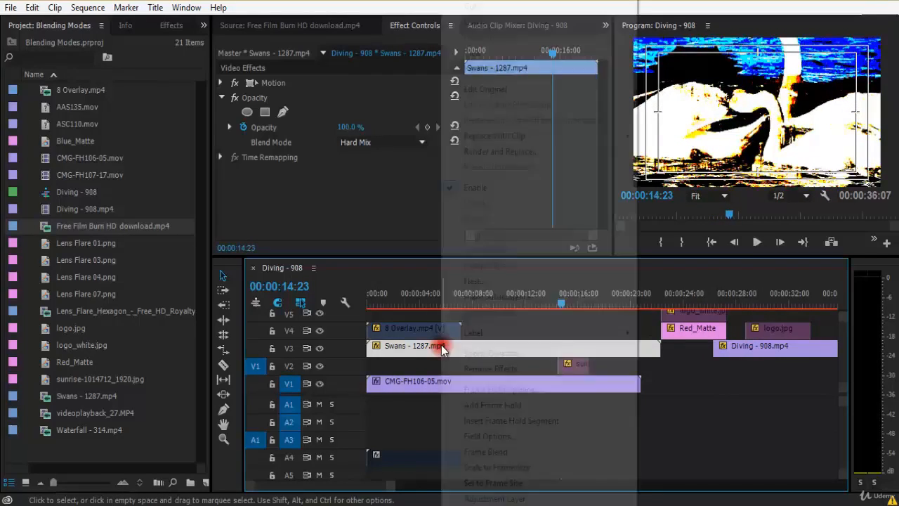
{"action": "left_click", "coordinate": [467, 187]}
{"action": "left_click_drag", "start_coordinate": [744, 347], "coordinate": [548, 337]}
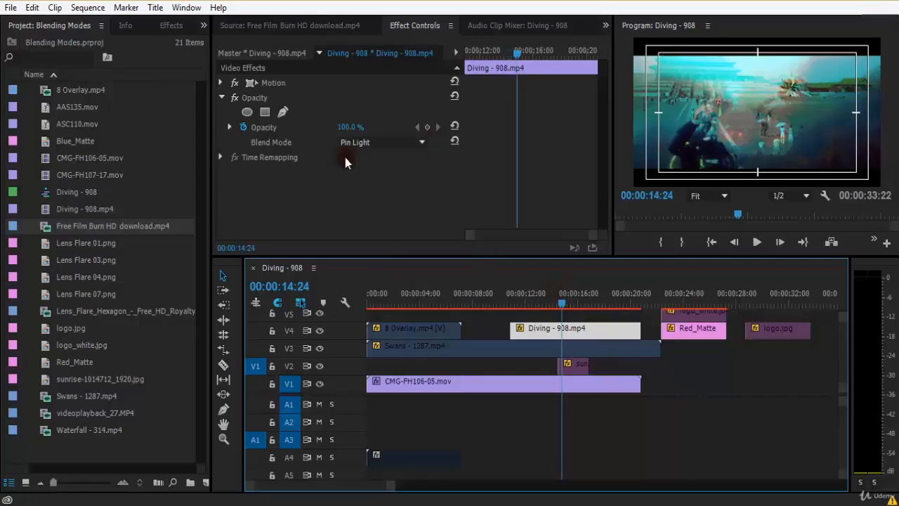
Step: Set the blend mode of the Diving - 908.mp4 clip on V4 to Hard Mix and play it from about 00:00:14:13
{"action": "left_click", "coordinate": [390, 144]}
{"action": "left_click", "coordinate": [479, 372]}
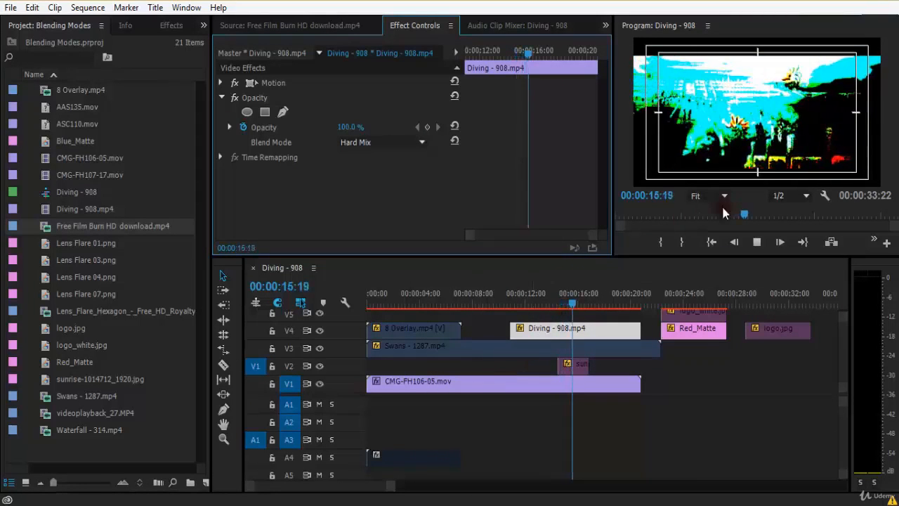
{"action": "left_click", "coordinate": [566, 297]}
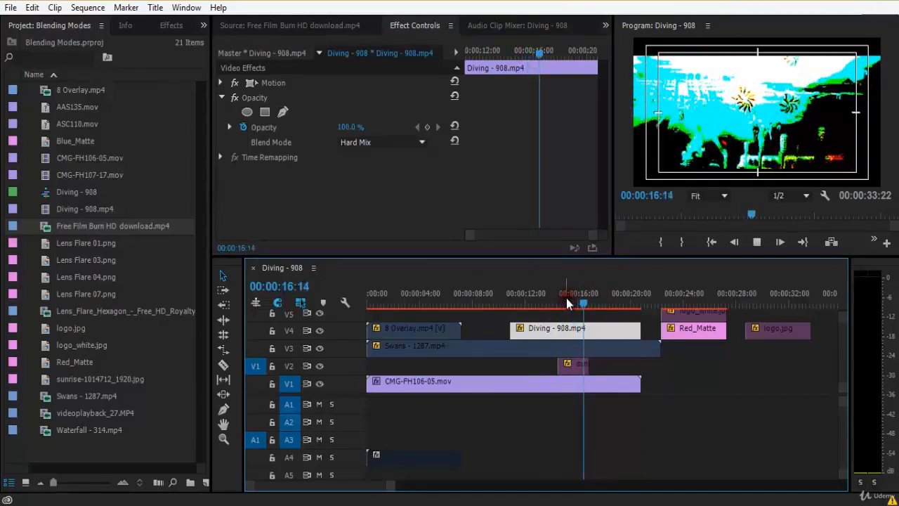
{"action": "left_click", "coordinate": [567, 299]}
{"action": "left_click", "coordinate": [559, 301]}
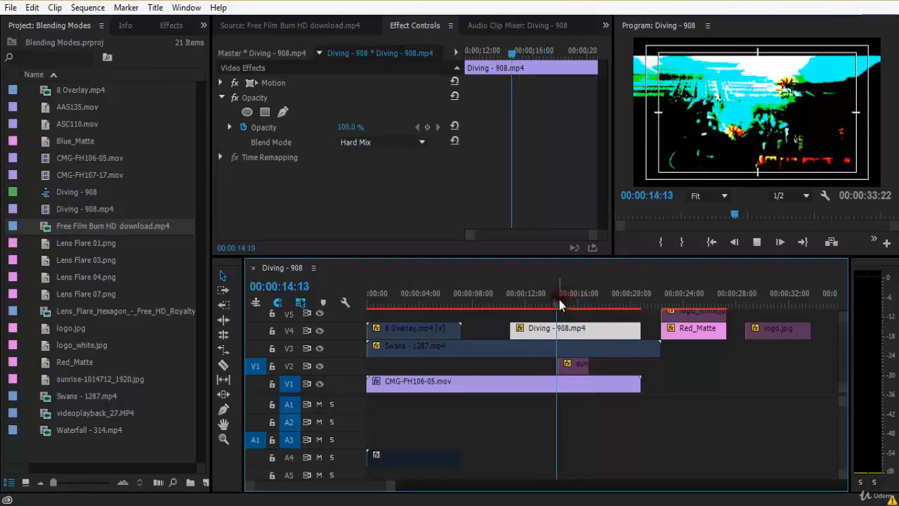
{"action": "key", "text": "space"}
{"action": "key", "text": "space"}
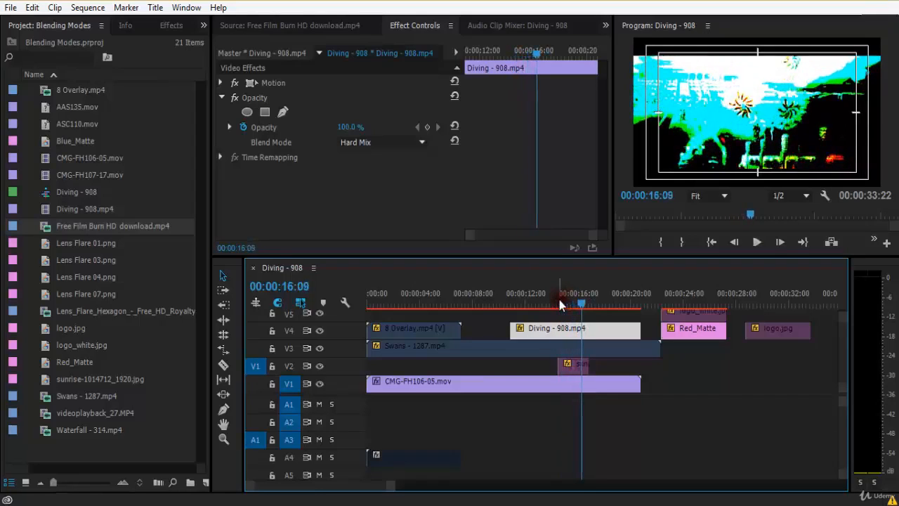
Step: Replay the Diving - 908.mp4 clip with Hard Mix to 00:00:20:16, review it again from 00:00:14:15, and scrub to 00:00:19:19
{"action": "left_click", "coordinate": [555, 301]}
{"action": "key", "text": "space"}
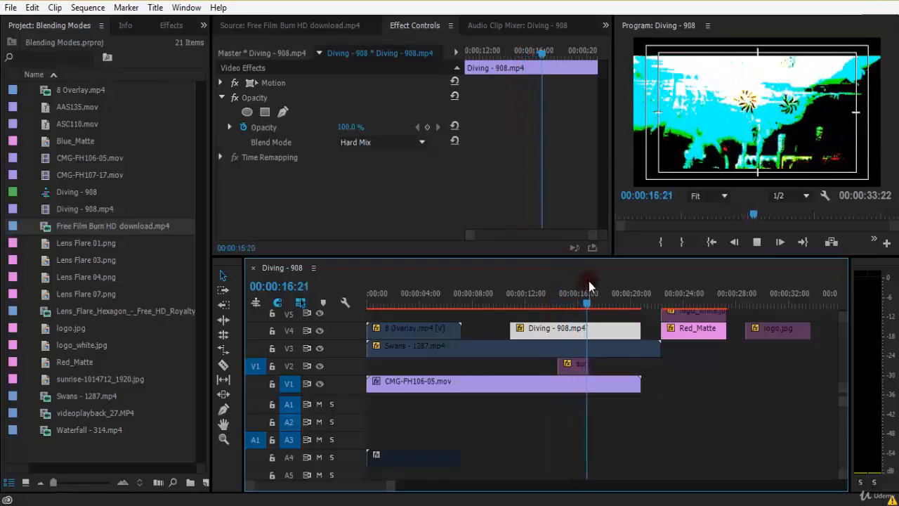
{"action": "left_click", "coordinate": [724, 103]}
{"action": "key", "text": "space"}
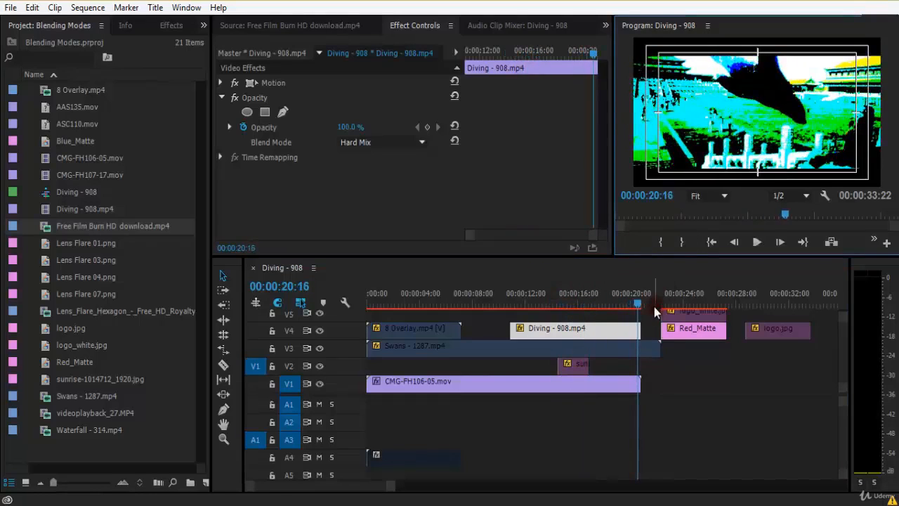
{"action": "left_click", "coordinate": [614, 290]}
{"action": "left_click_drag", "start_coordinate": [614, 294], "coordinate": [558, 299]}
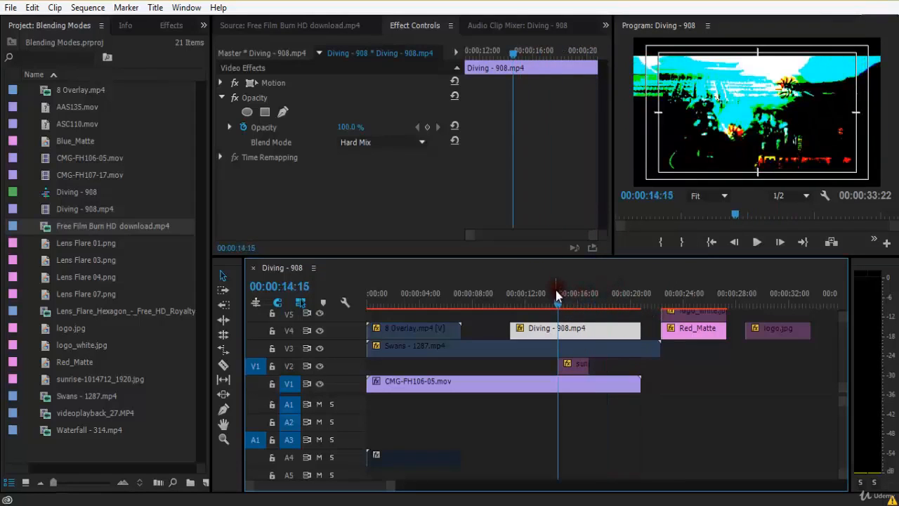
{"action": "key", "text": "space"}
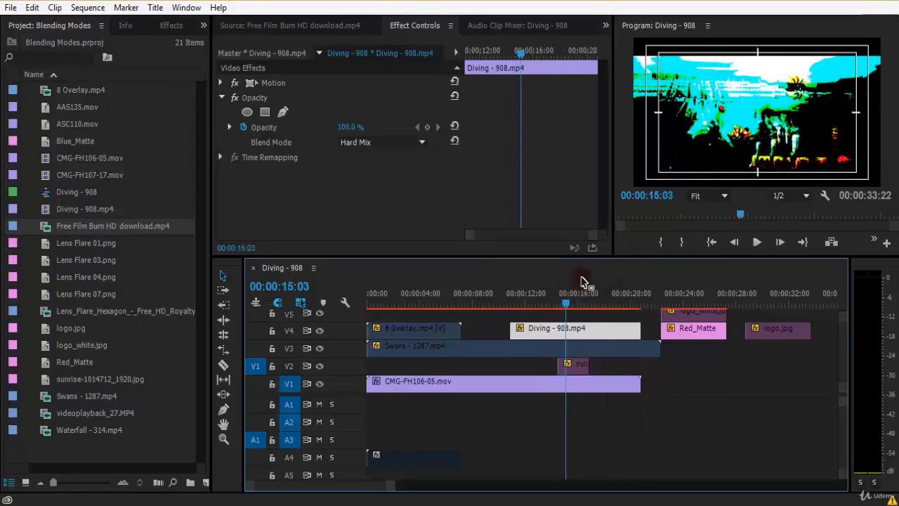
{"action": "left_click_drag", "start_coordinate": [557, 293], "coordinate": [629, 304]}
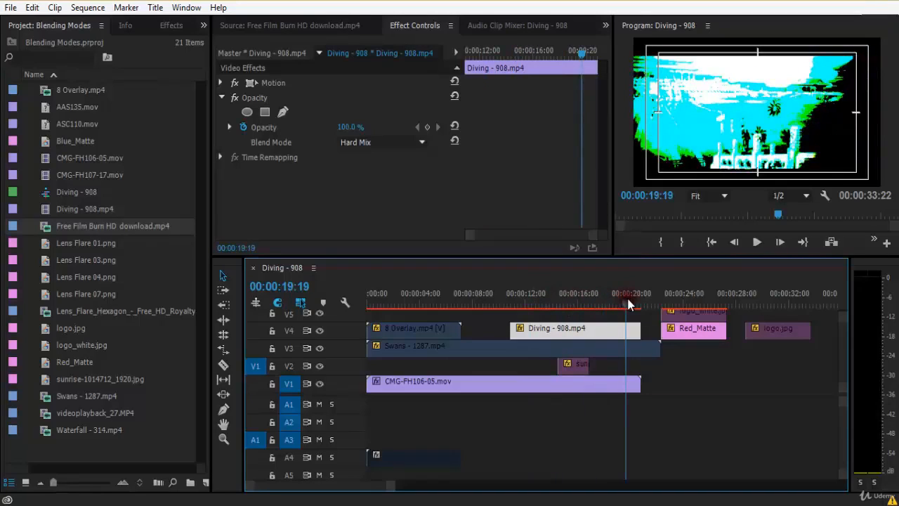